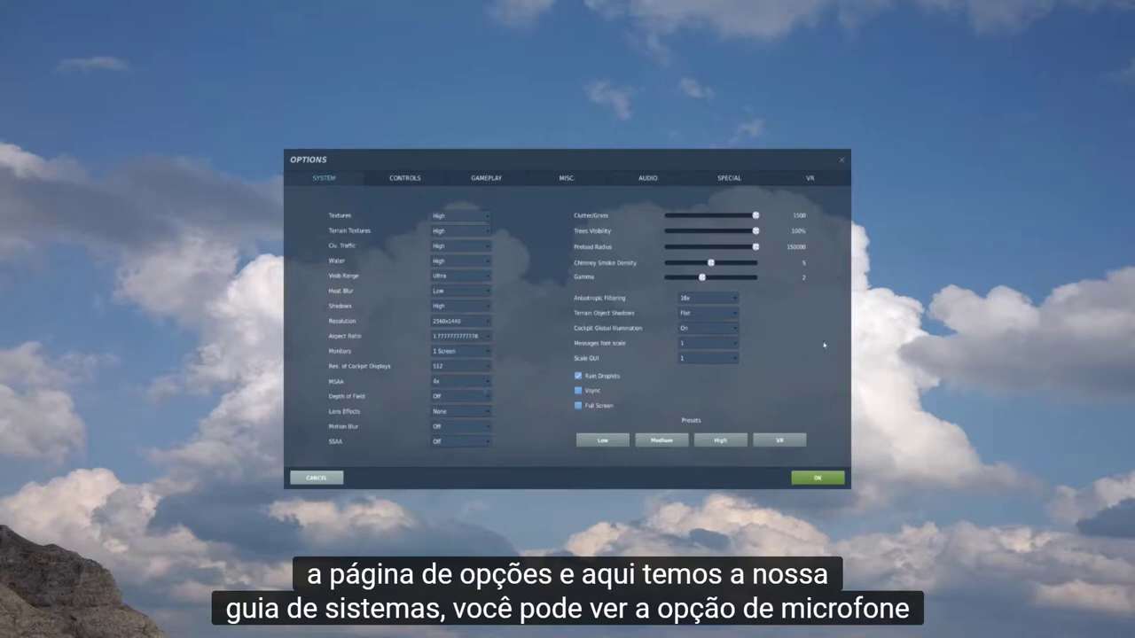
# Step: Check the Game Flight Mode setting among the gameplay difficulty options
pyautogui.click(403, 180)
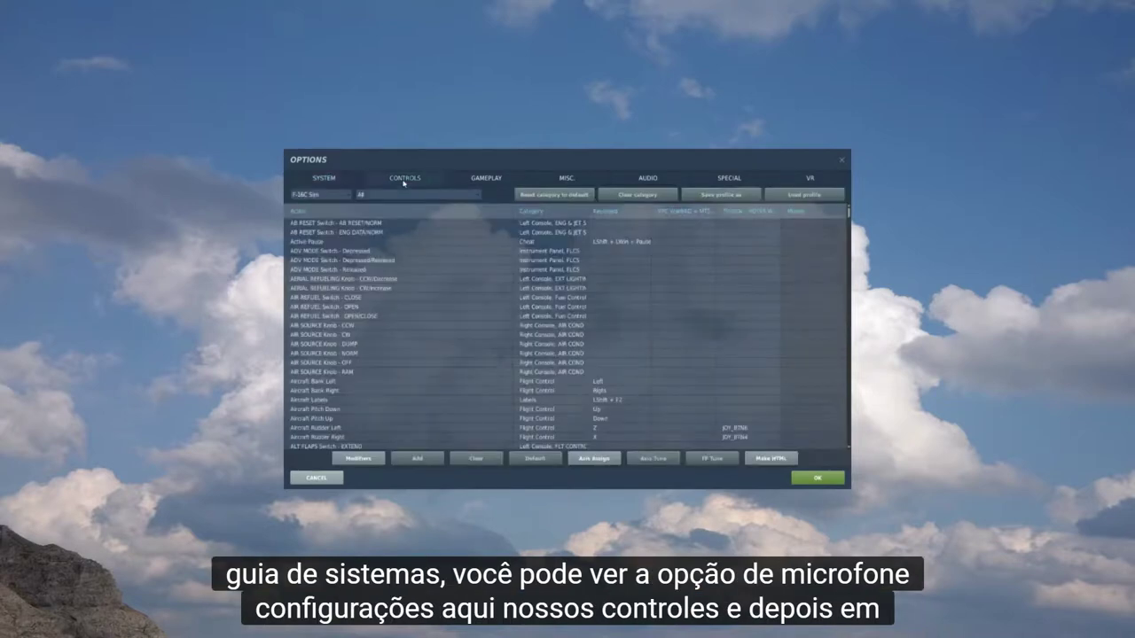
pyautogui.click(469, 182)
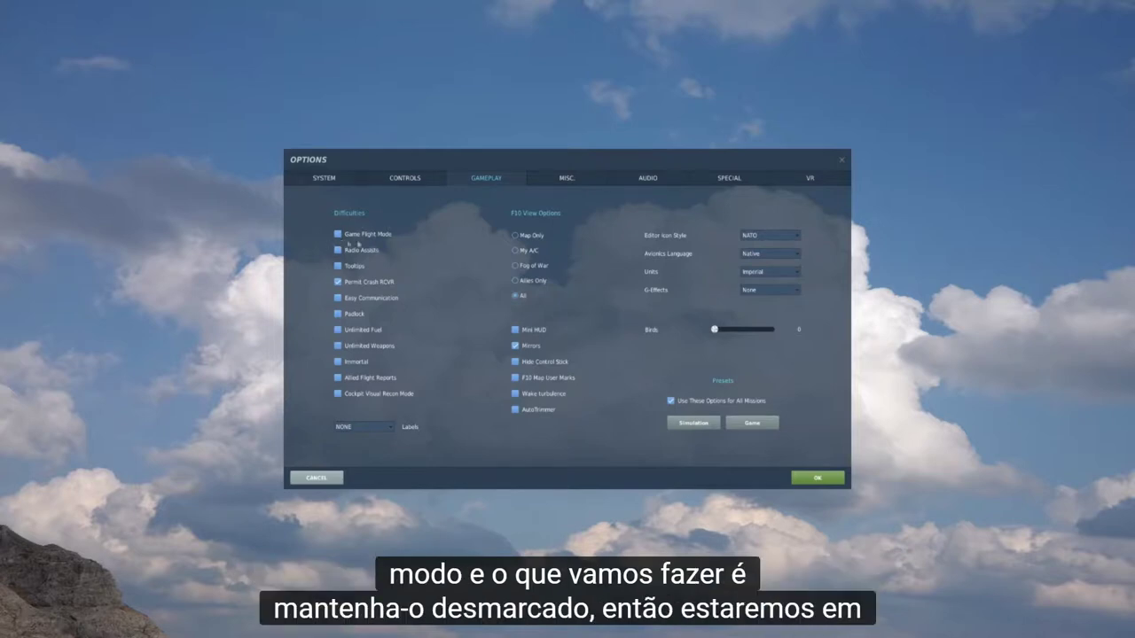
# Step: Show the Axis Commands category of the control bindings for the F-16C Sim
pyautogui.click(407, 180)
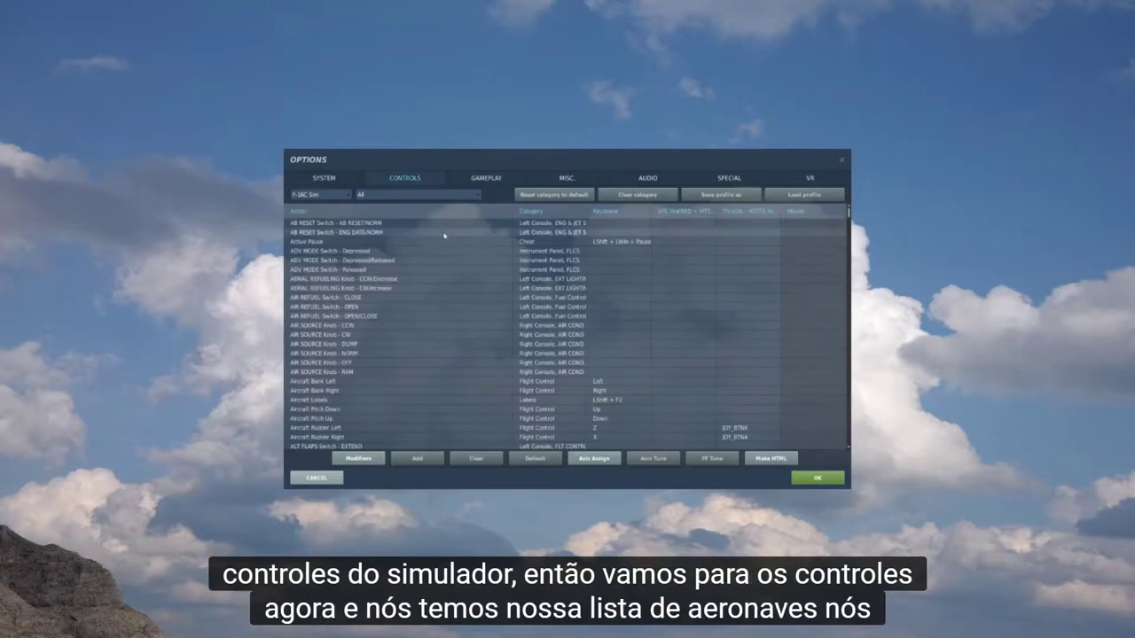
pyautogui.click(323, 195)
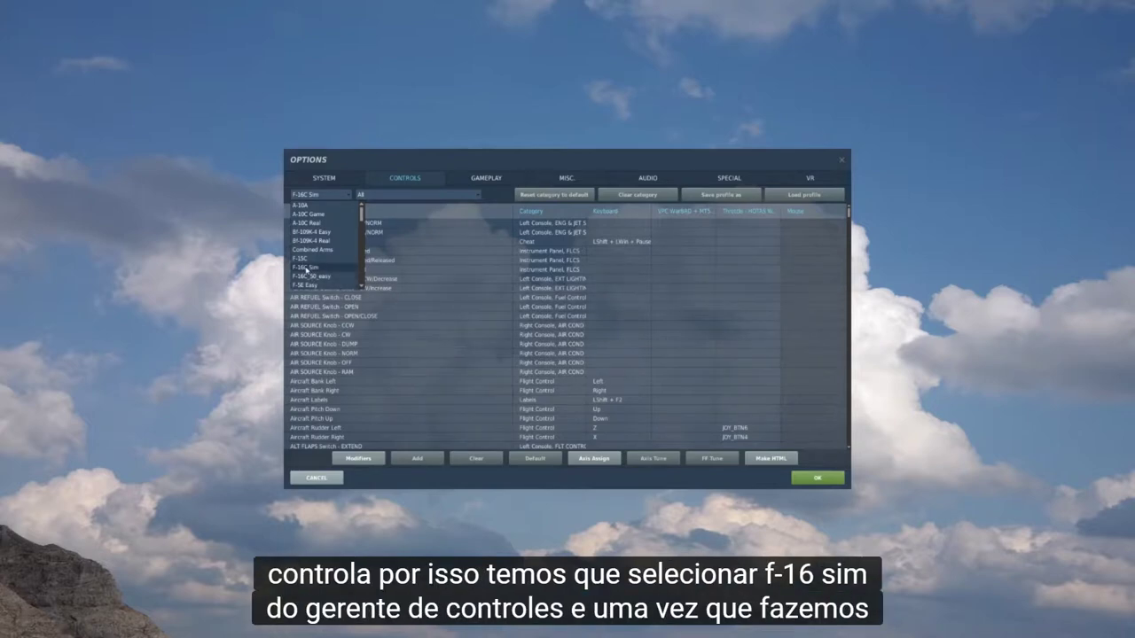
pyautogui.click(306, 267)
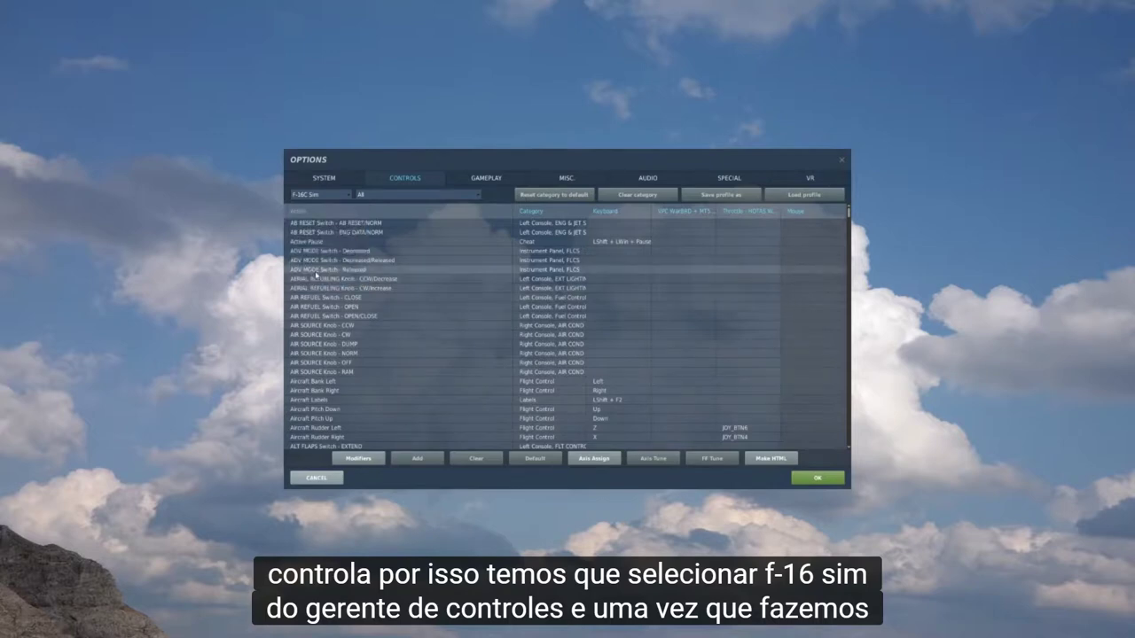
pyautogui.click(399, 197)
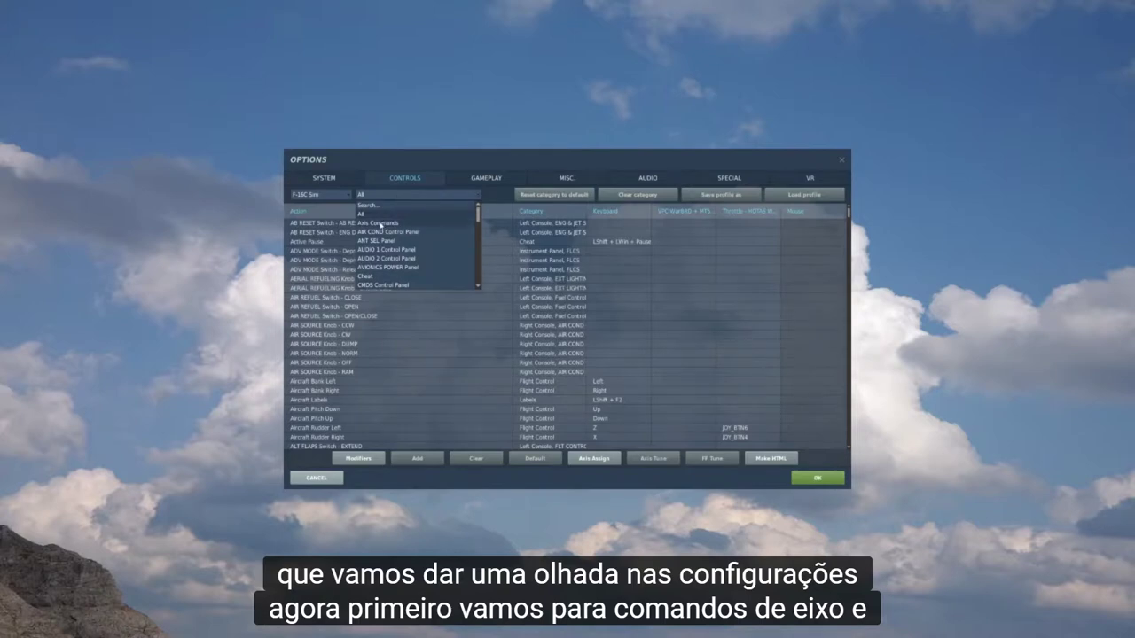
pyautogui.click(382, 224)
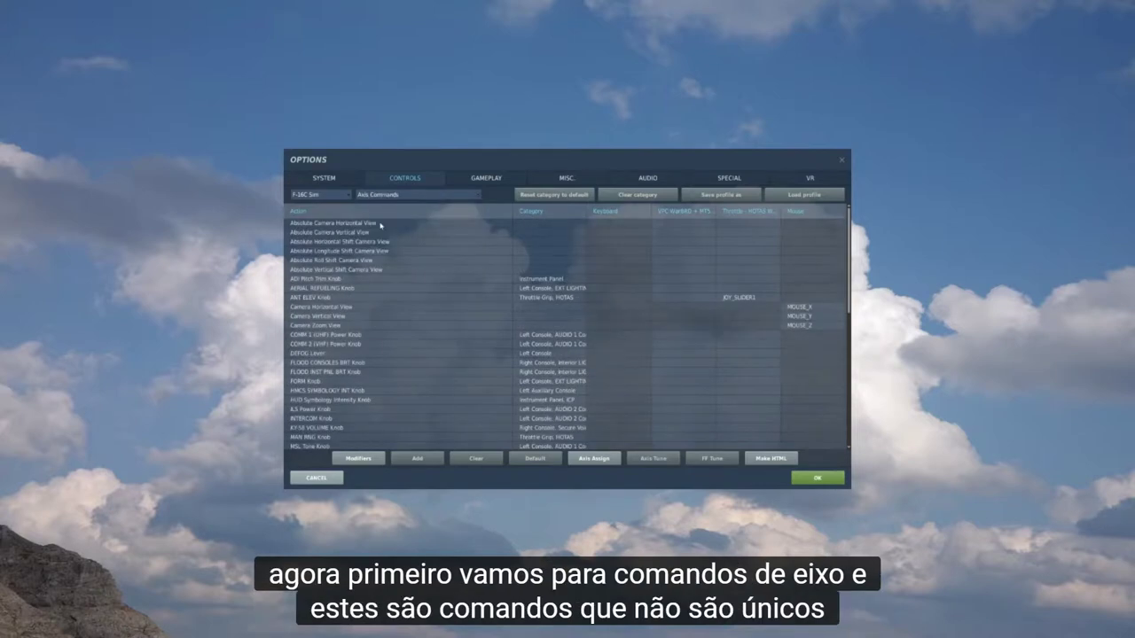
# Step: Clear the existing Axis Commands assignments for both the throttle and the stick
pyautogui.click(744, 382)
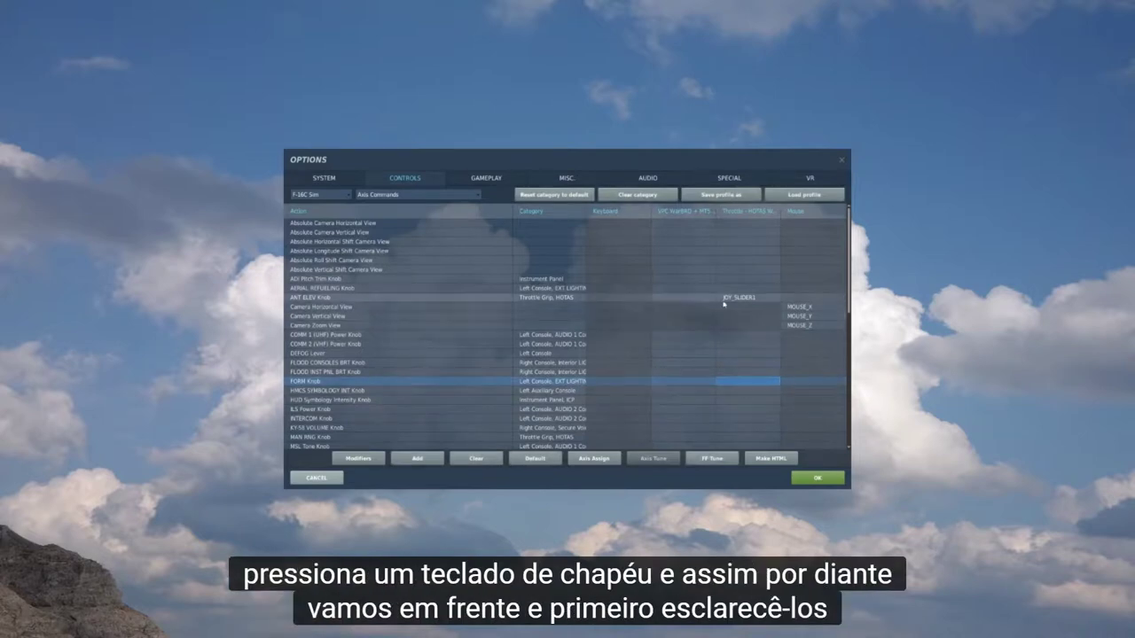
pyautogui.click(748, 344)
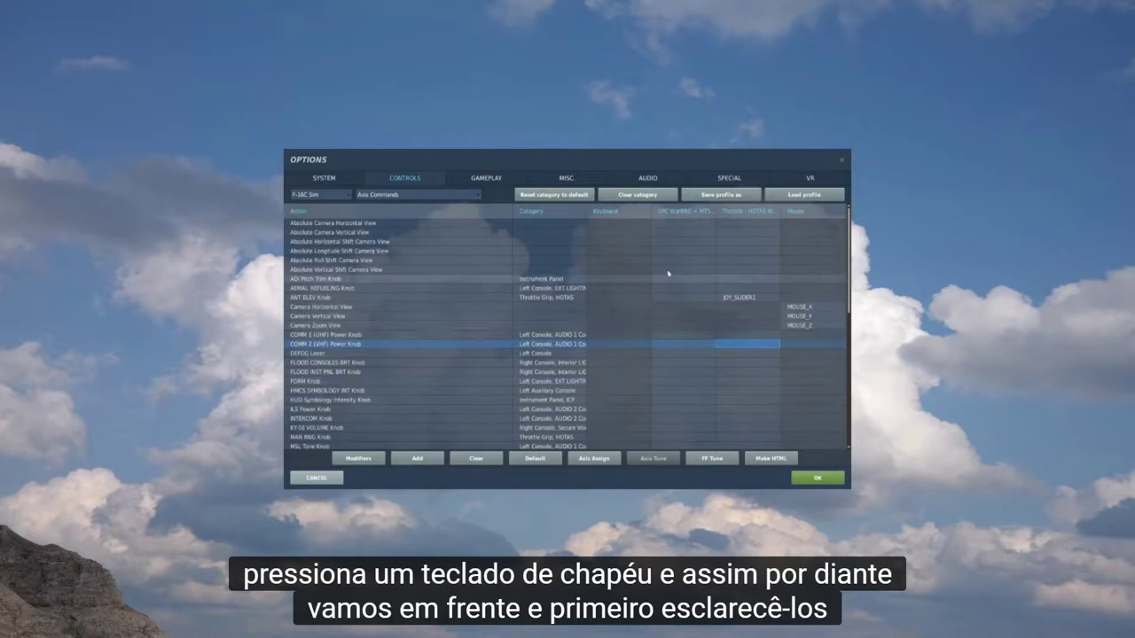
pyautogui.click(638, 194)
pyautogui.click(537, 341)
pyautogui.click(706, 373)
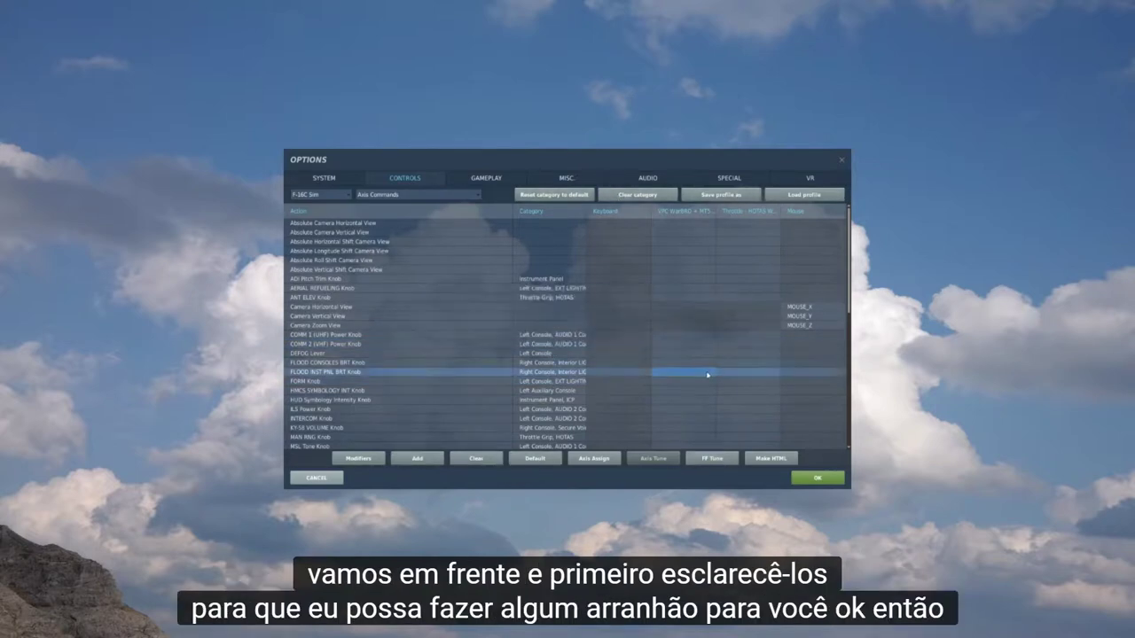
pyautogui.click(567, 197)
pyautogui.click(592, 342)
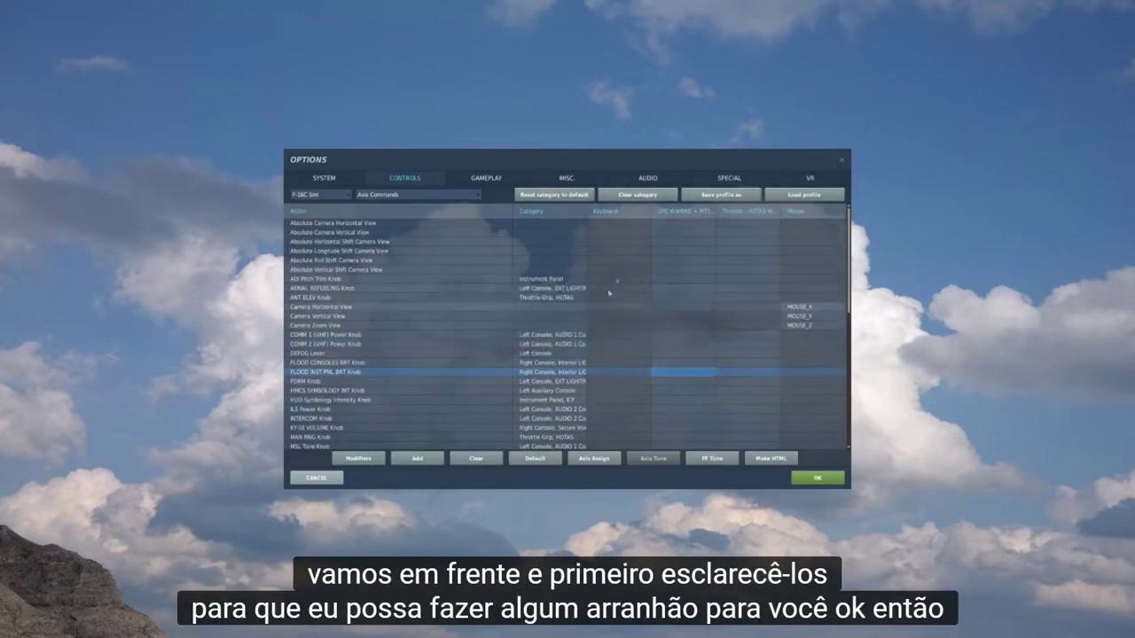
pyautogui.click(637, 194)
pyautogui.click(541, 342)
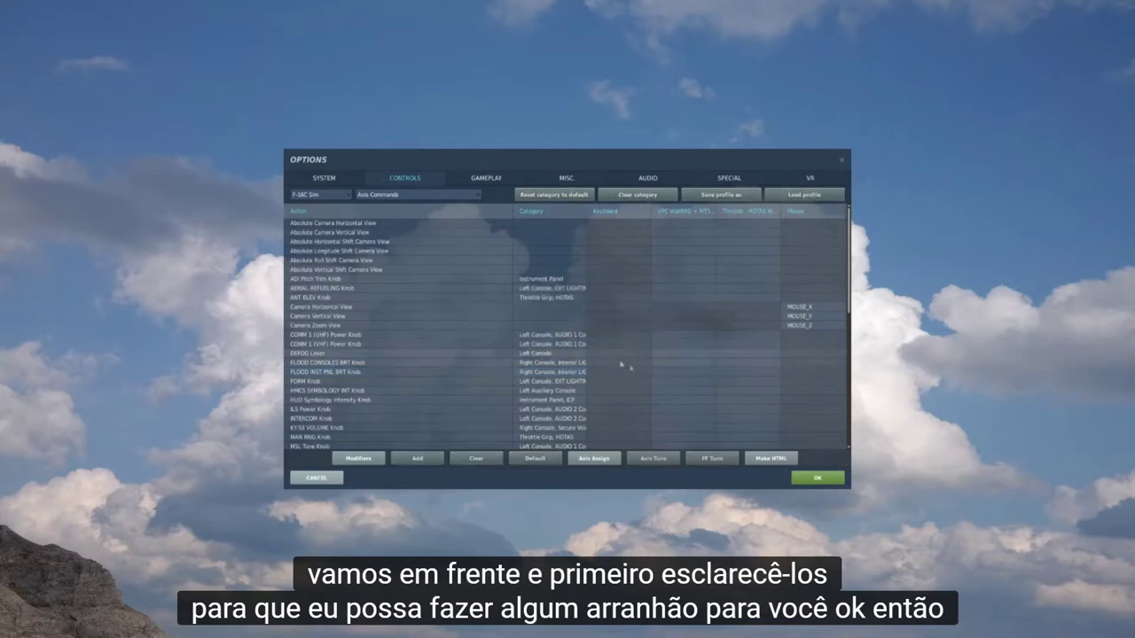
# Step: Assign the stick's JOY_Y axis to the Pitch command
pyautogui.scroll(-2, 671, 370)
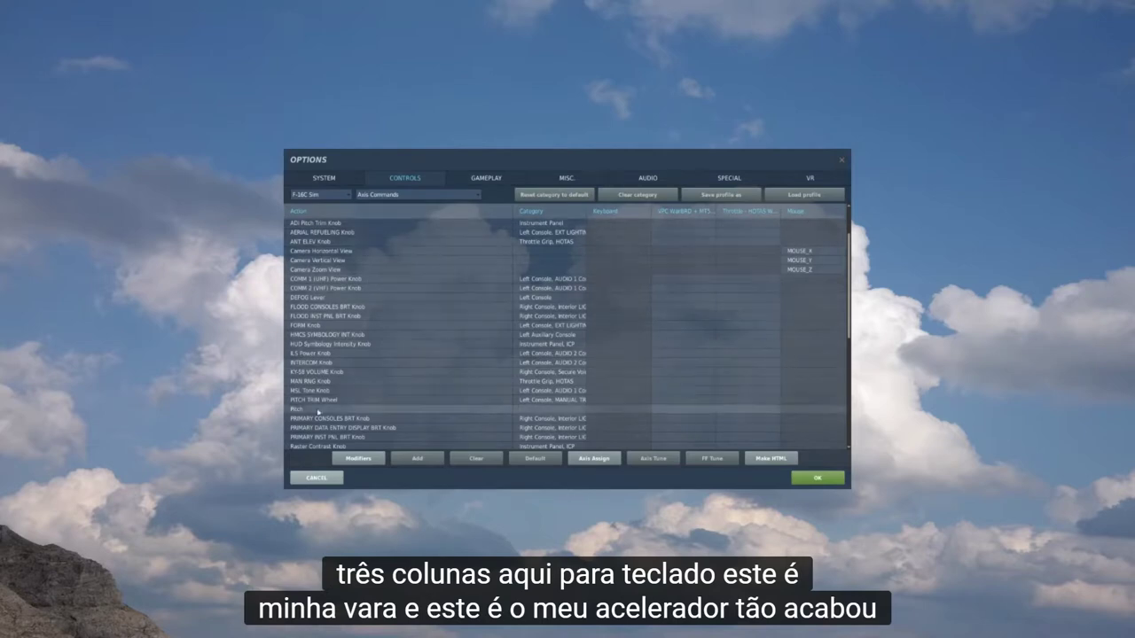
pyautogui.click(688, 410)
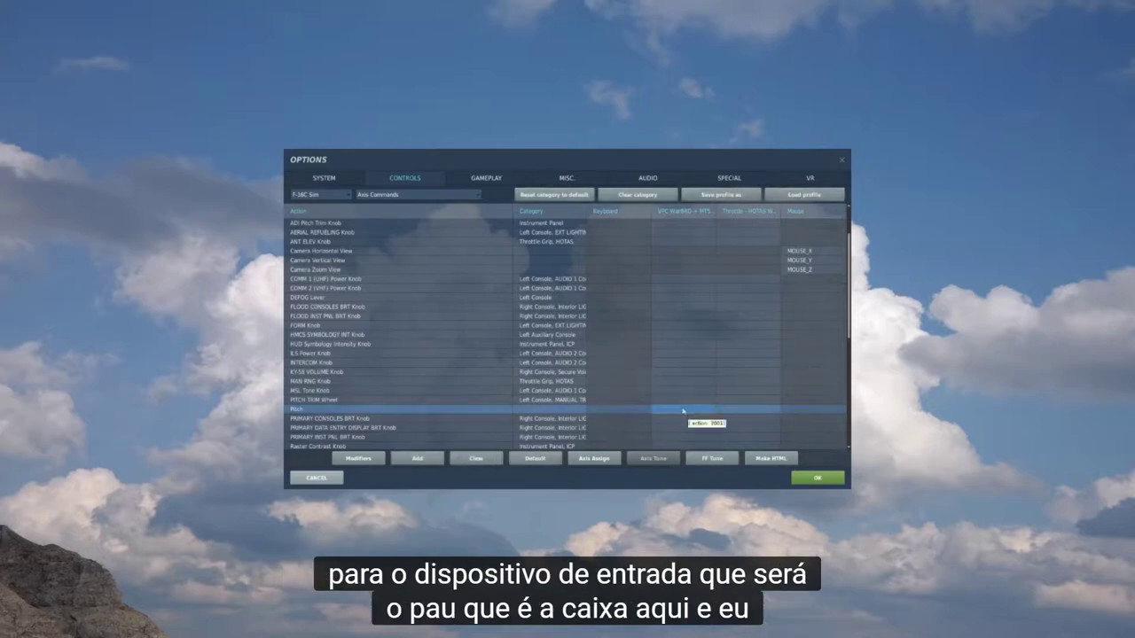
pyautogui.doubleClick(686, 412)
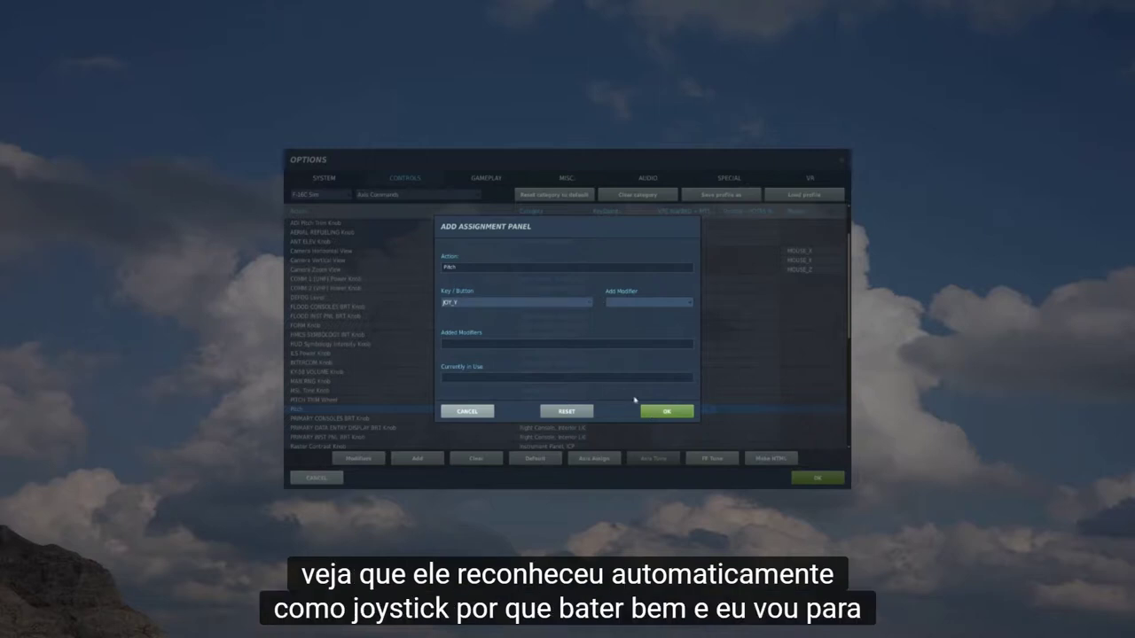
pyautogui.click(664, 409)
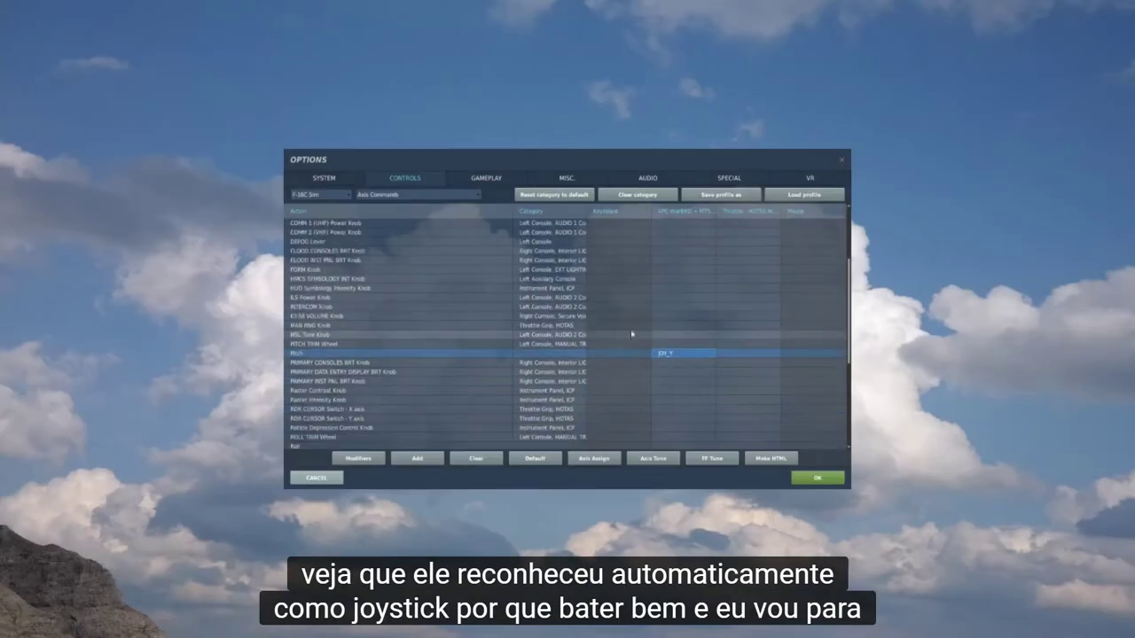
# Step: Assign the stick's JOY_X axis to the Roll command
pyautogui.scroll(-3, 631, 337)
pyautogui.click(330, 419)
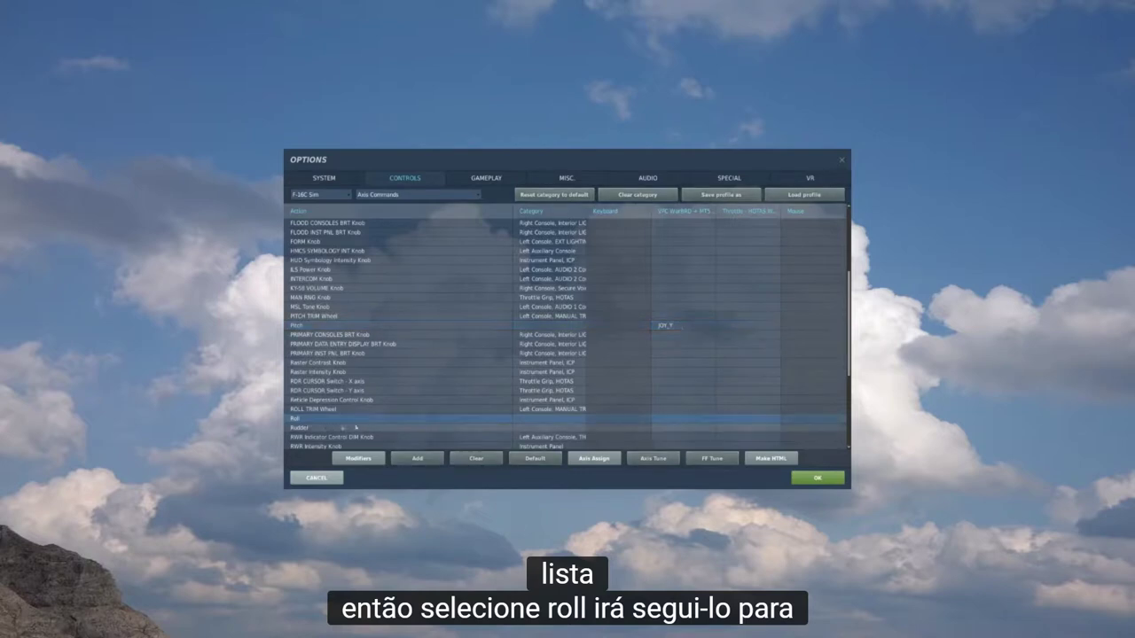
pyautogui.click(689, 422)
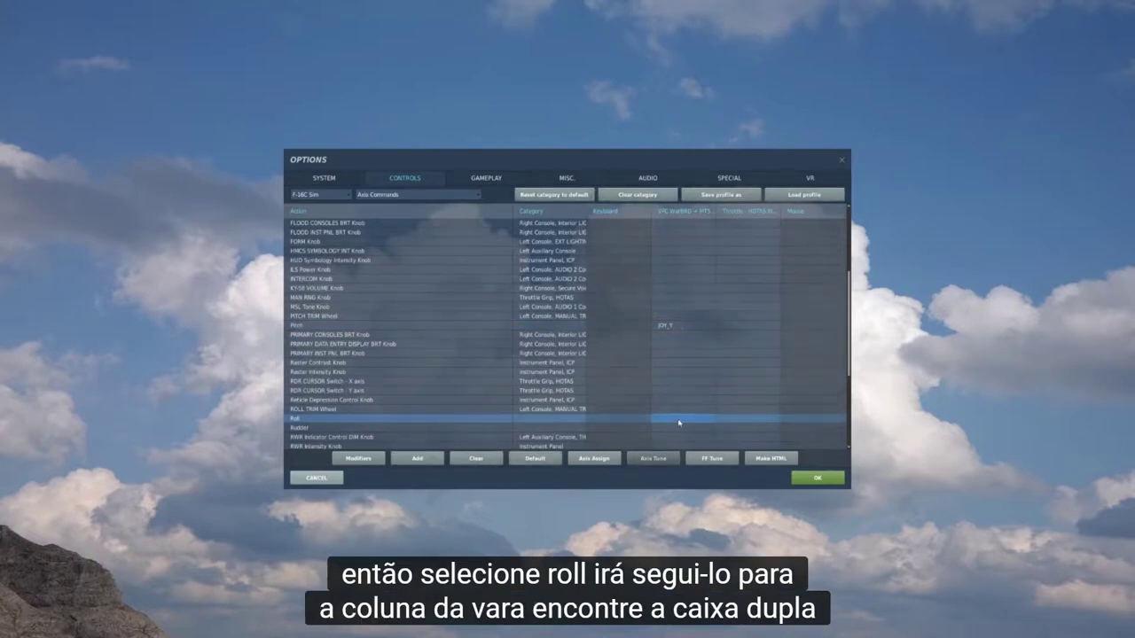
pyautogui.doubleClick(679, 423)
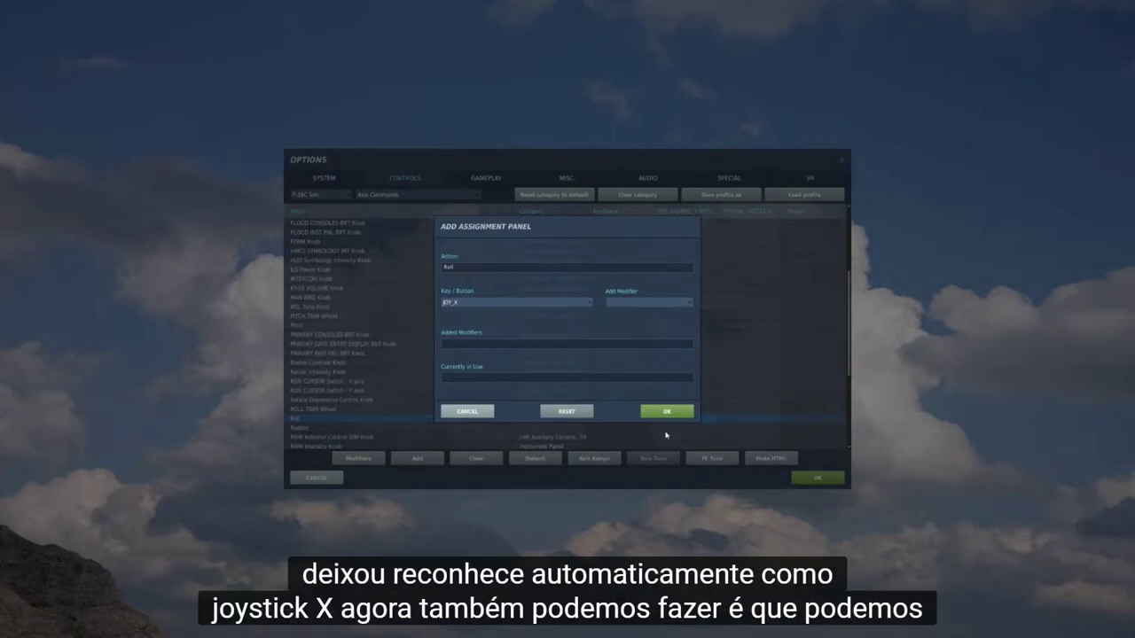
pyautogui.click(670, 410)
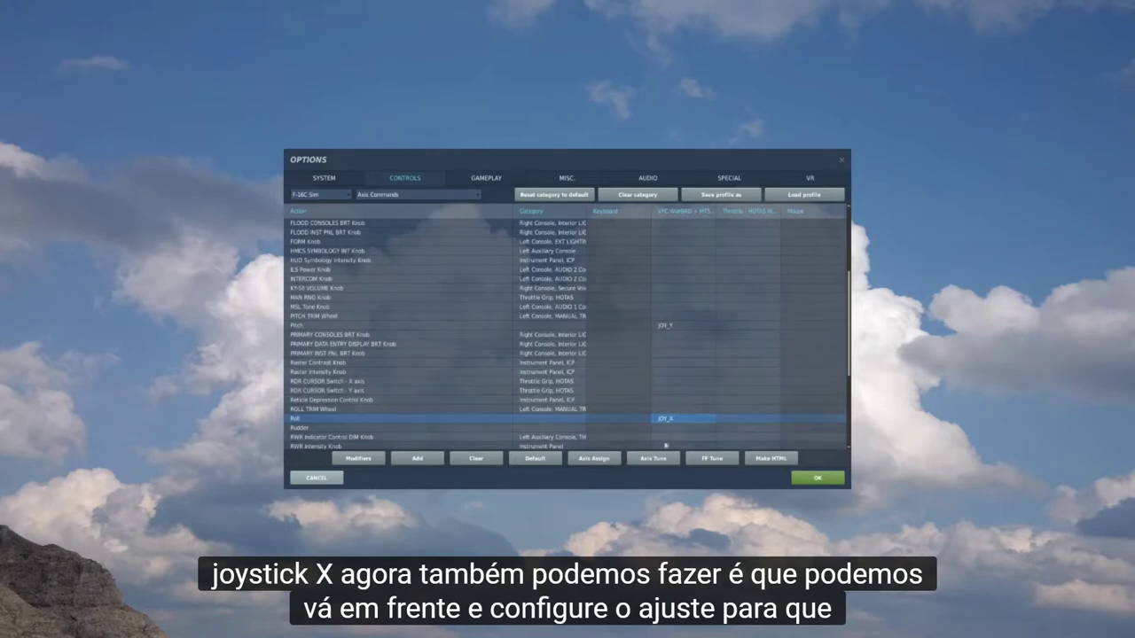
# Step: Tune the stick's Roll axis with a deadzone of 2 and a curvature of 0
pyautogui.click(669, 420)
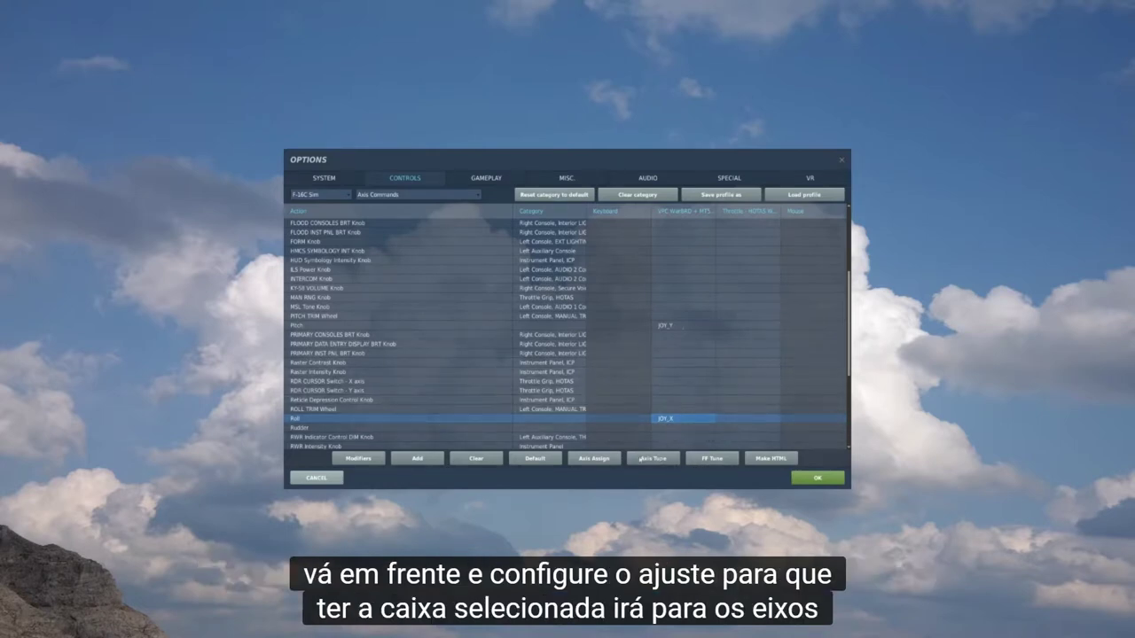
pyautogui.click(654, 459)
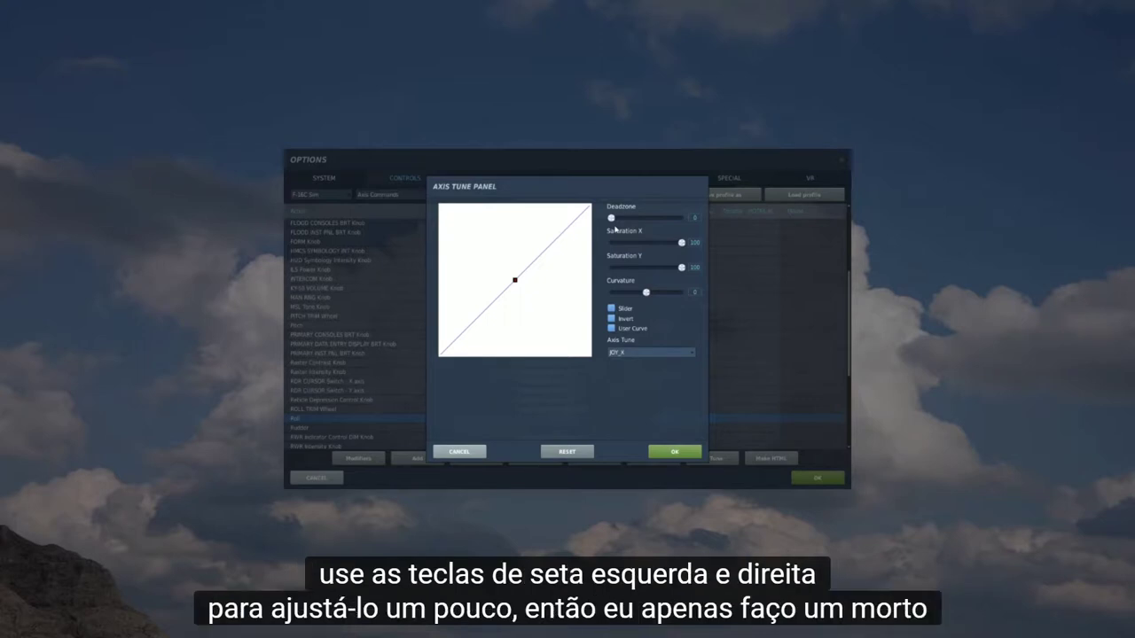
pyautogui.click(610, 218)
pyautogui.press('Right')
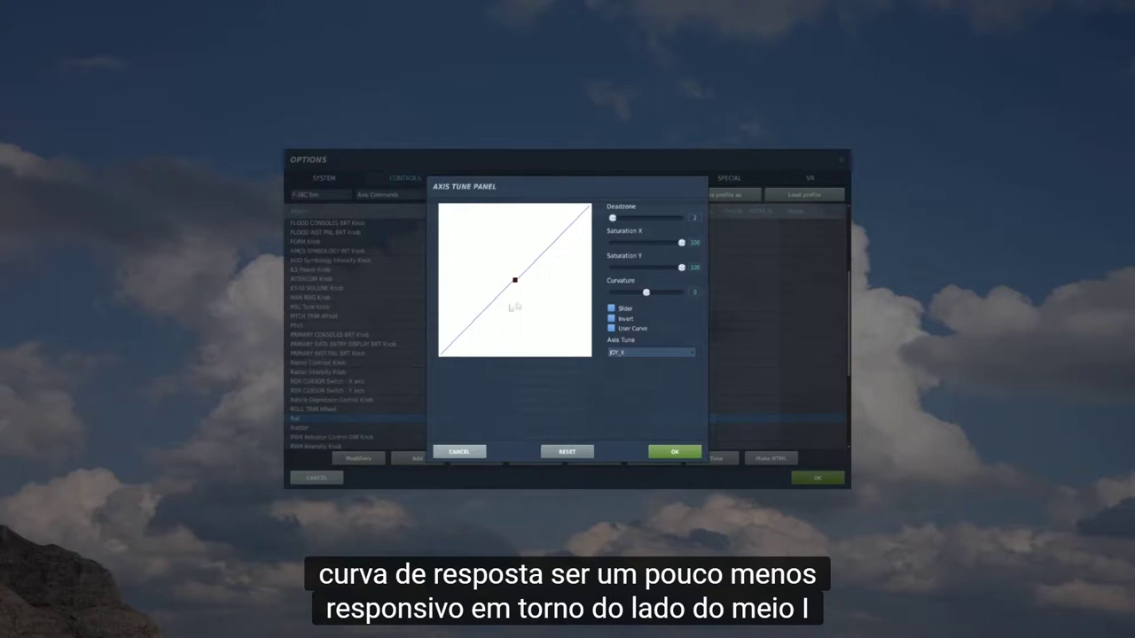
pyautogui.moveTo(645, 293); pyautogui.dragTo(644, 291)
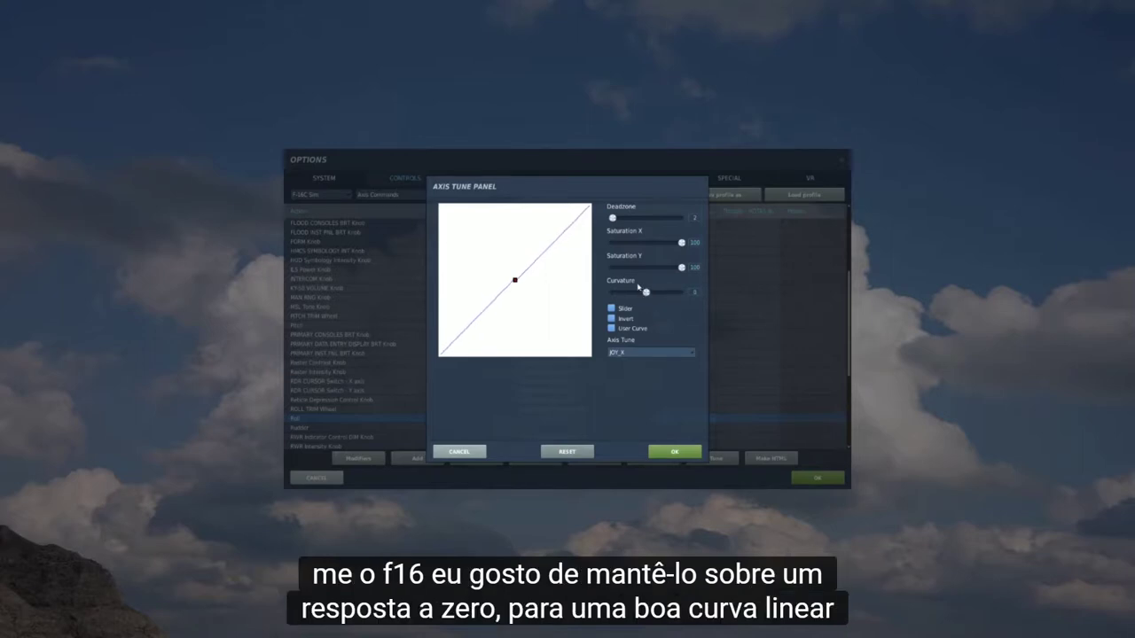
pyautogui.click(673, 452)
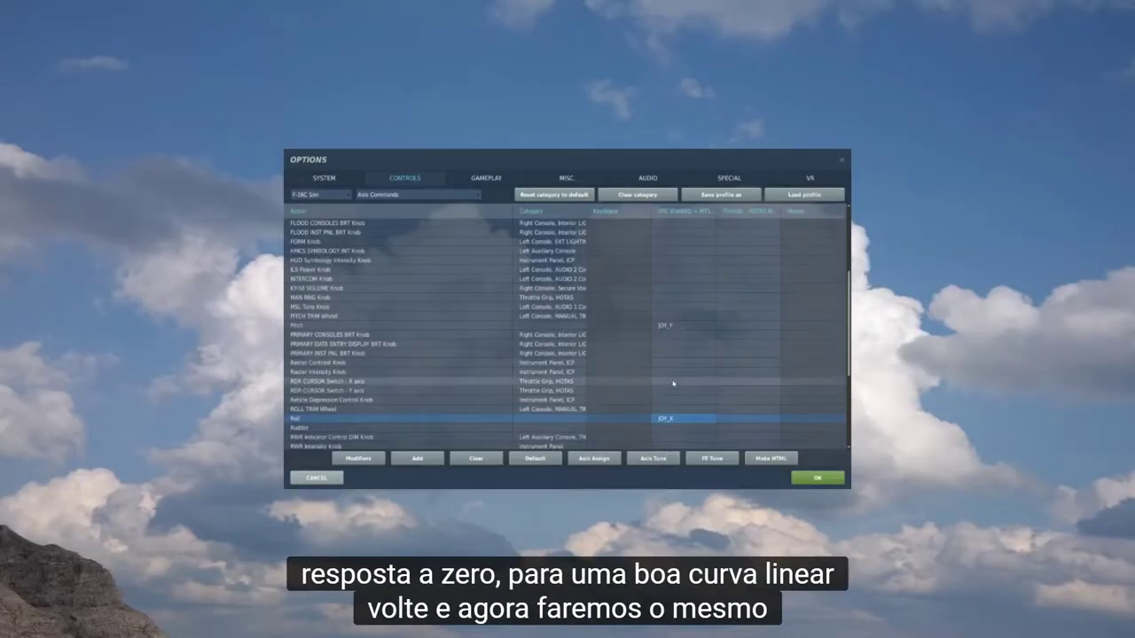
# Step: Tune the stick's Pitch axis with a deadzone of 2, keeping its response curve linear
pyautogui.click(668, 329)
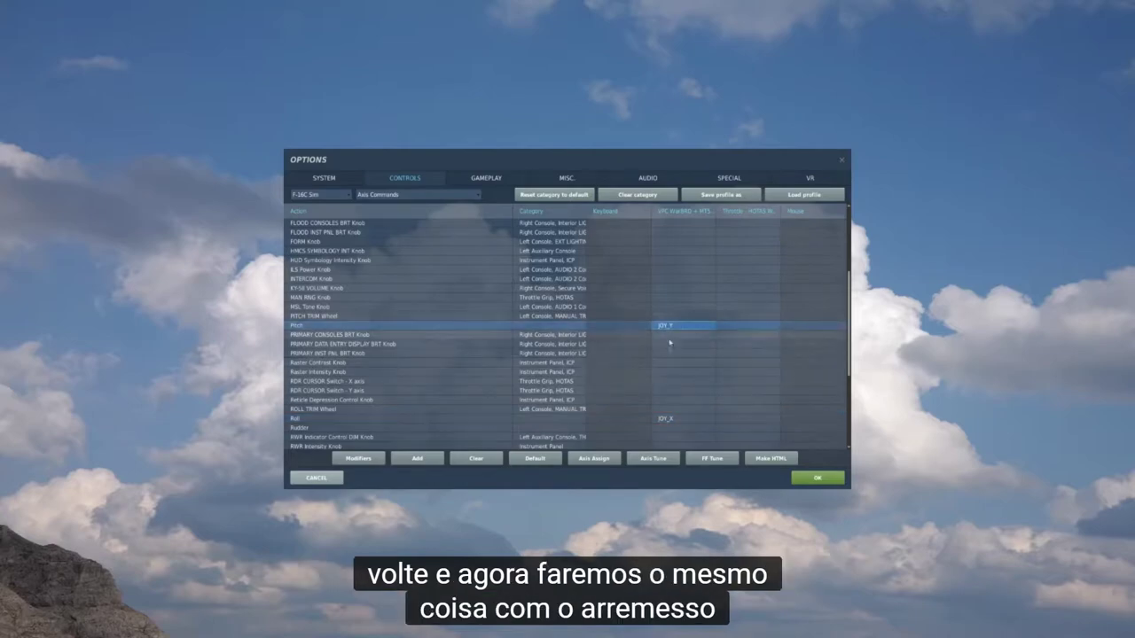
pyautogui.click(654, 459)
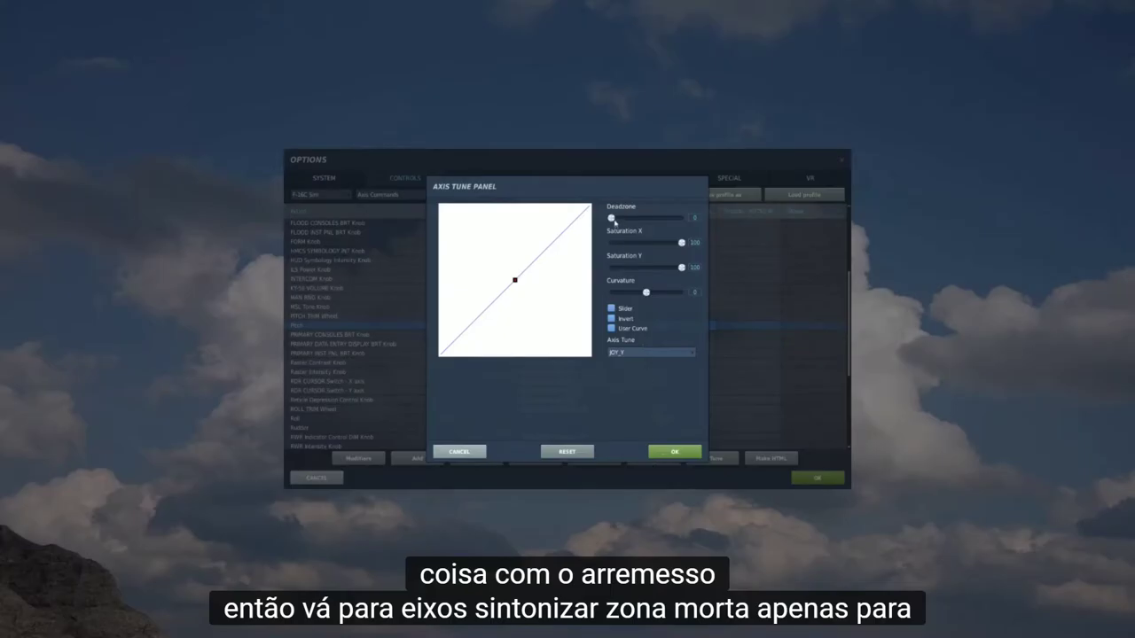
pyautogui.moveTo(611, 218); pyautogui.dragTo(613, 219)
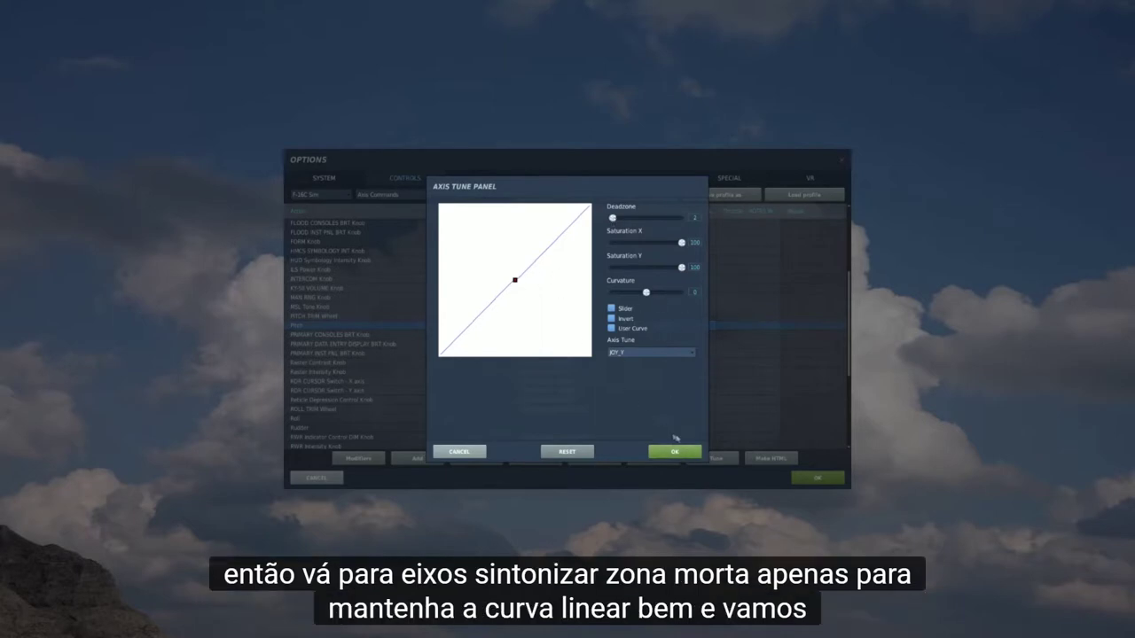
pyautogui.click(674, 451)
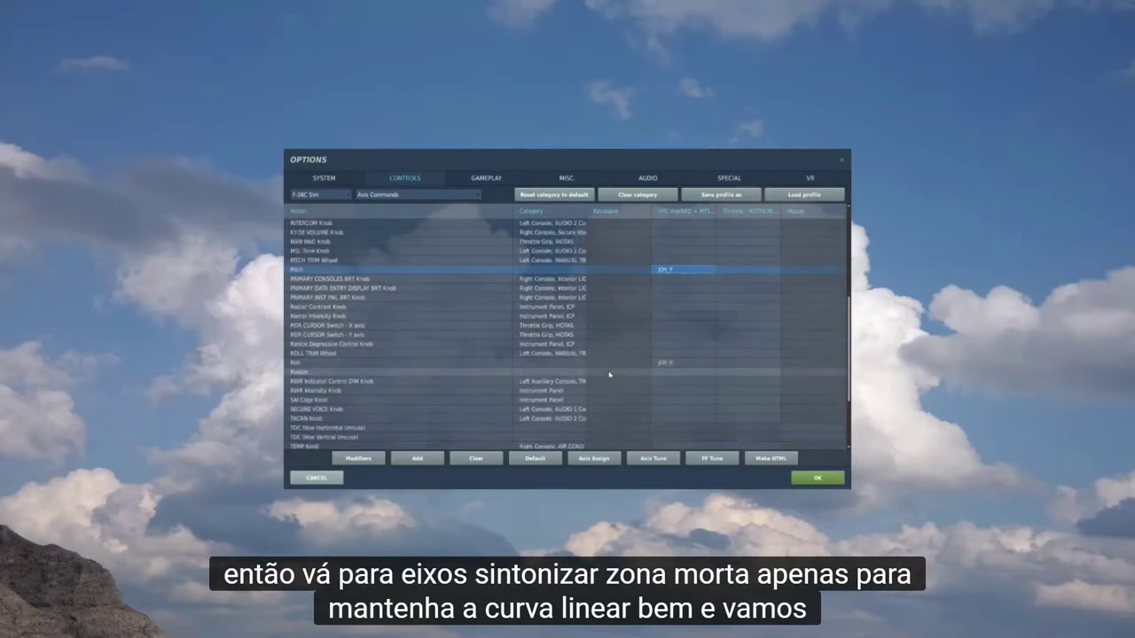
# Step: Assign the throttle device's JOY_Z axis to the Thrust command
pyautogui.scroll(-2, 609, 374)
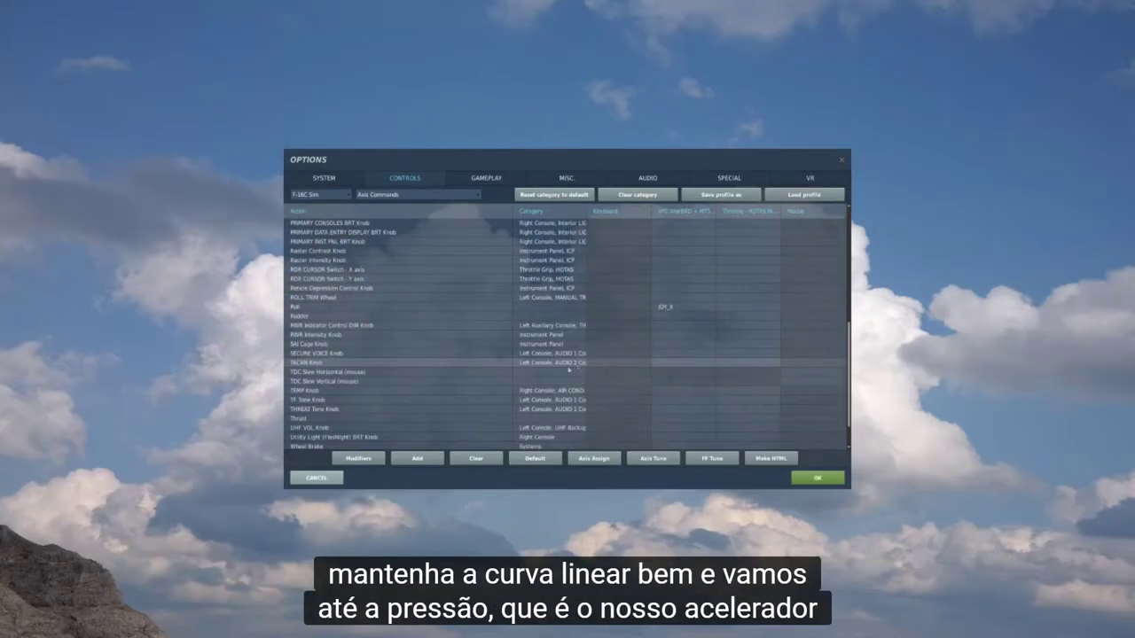
pyautogui.click(324, 421)
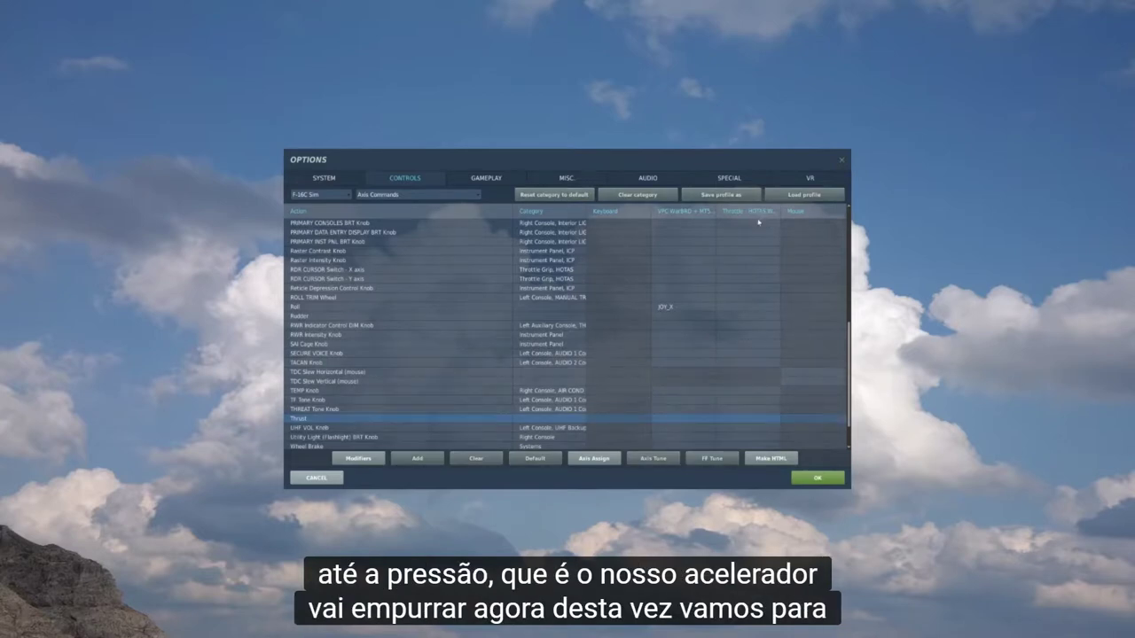
pyautogui.doubleClick(737, 420)
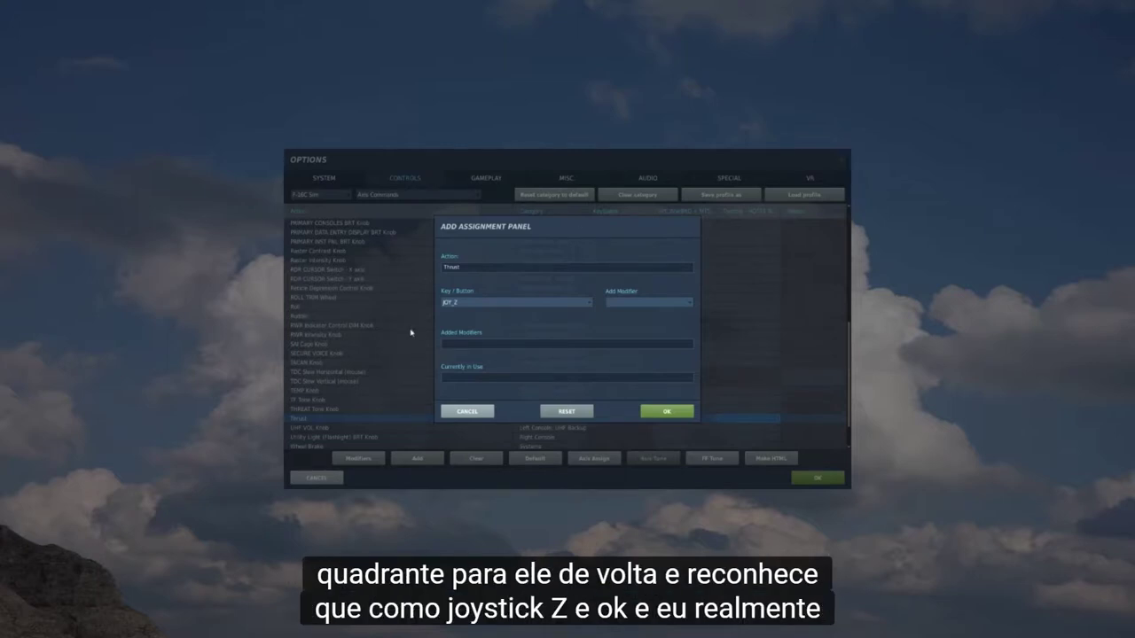
pyautogui.click(666, 410)
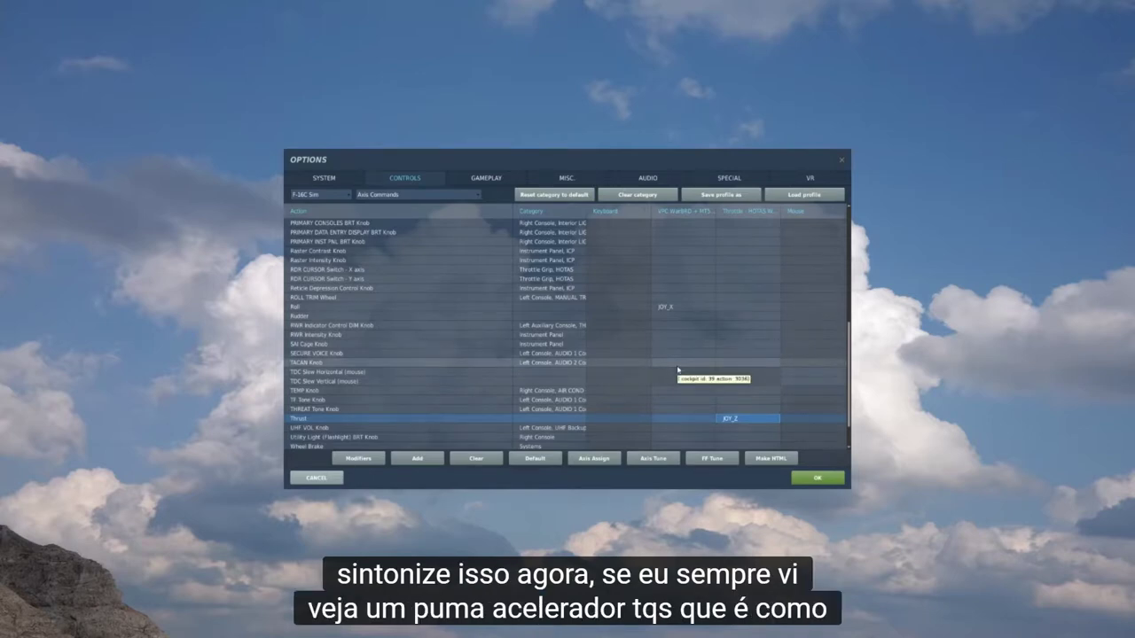
# Step: Review the F-16C Sim axis commands list, and switch the displayed control category to HOTAS
pyautogui.scroll(2, 685, 362)
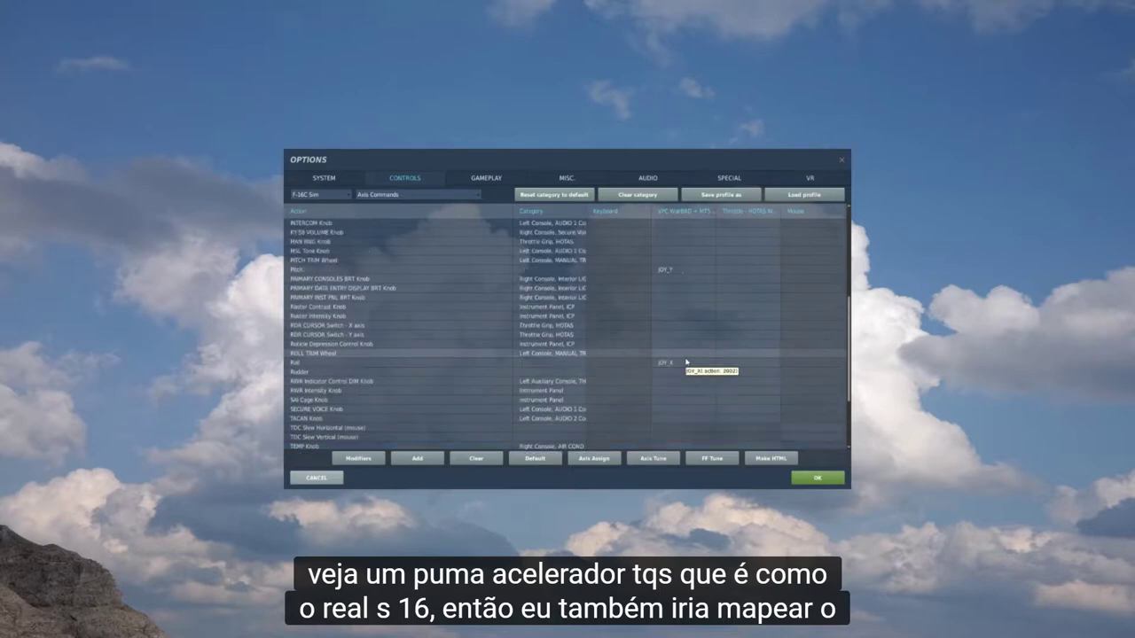
pyautogui.scroll(7, 413, 360)
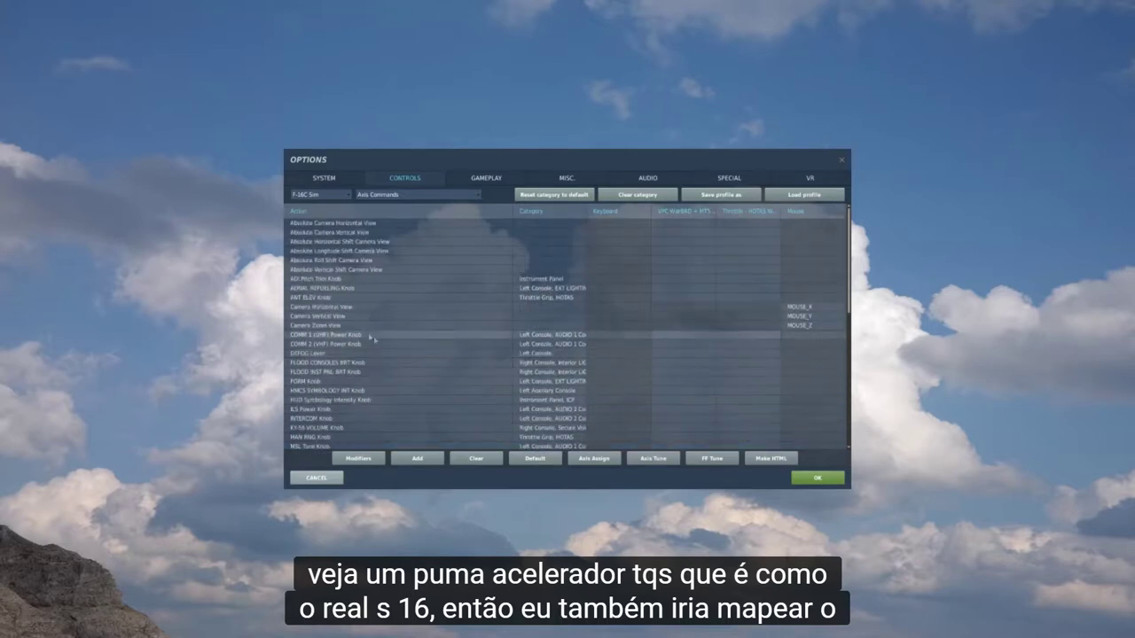
pyautogui.scroll(-3, 405, 324)
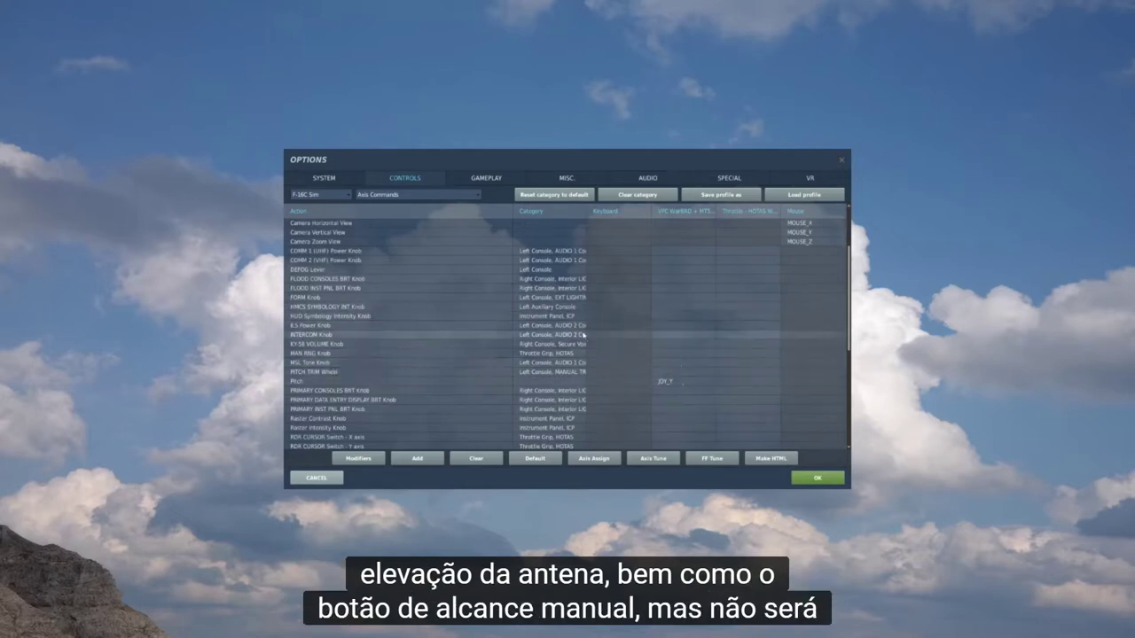
pyautogui.scroll(-7, 563, 316)
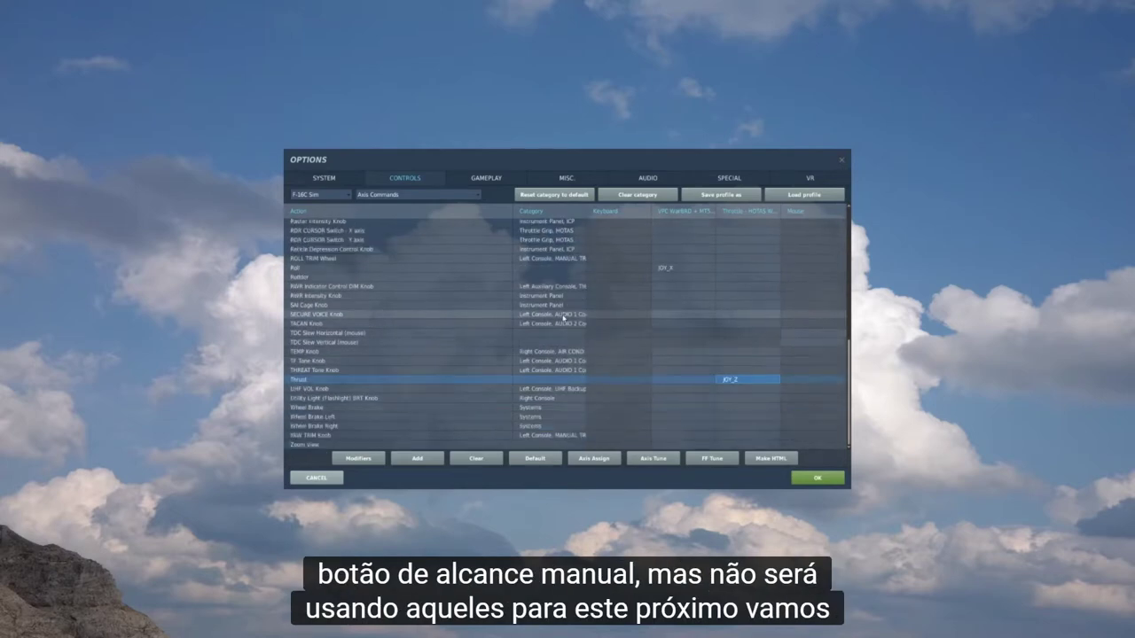
pyautogui.click(431, 195)
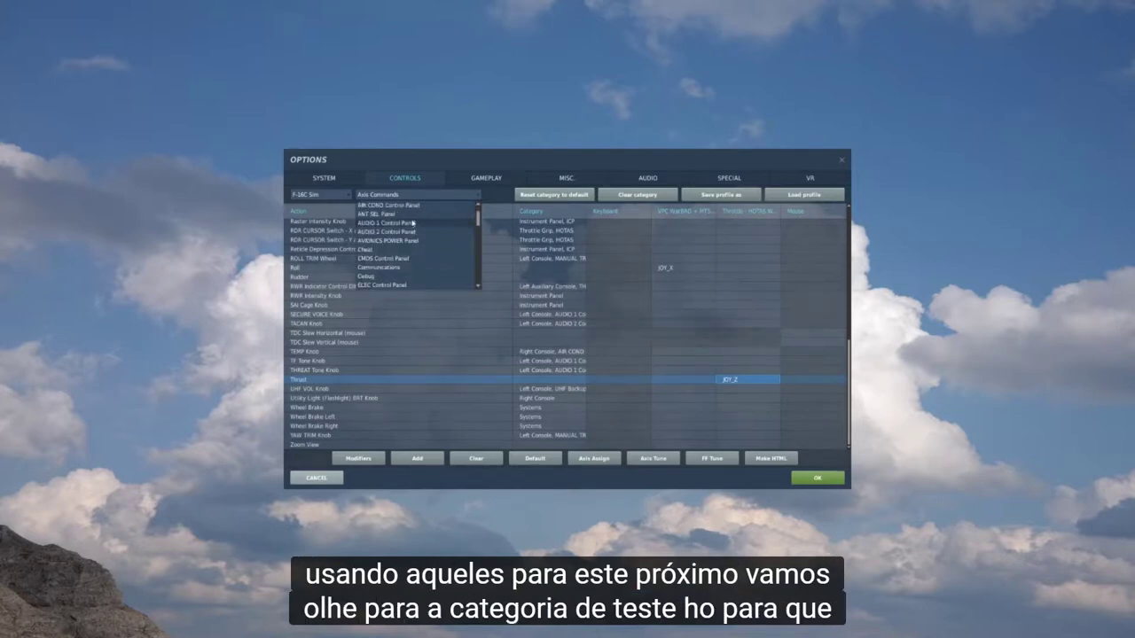
pyautogui.scroll(-3, 412, 224)
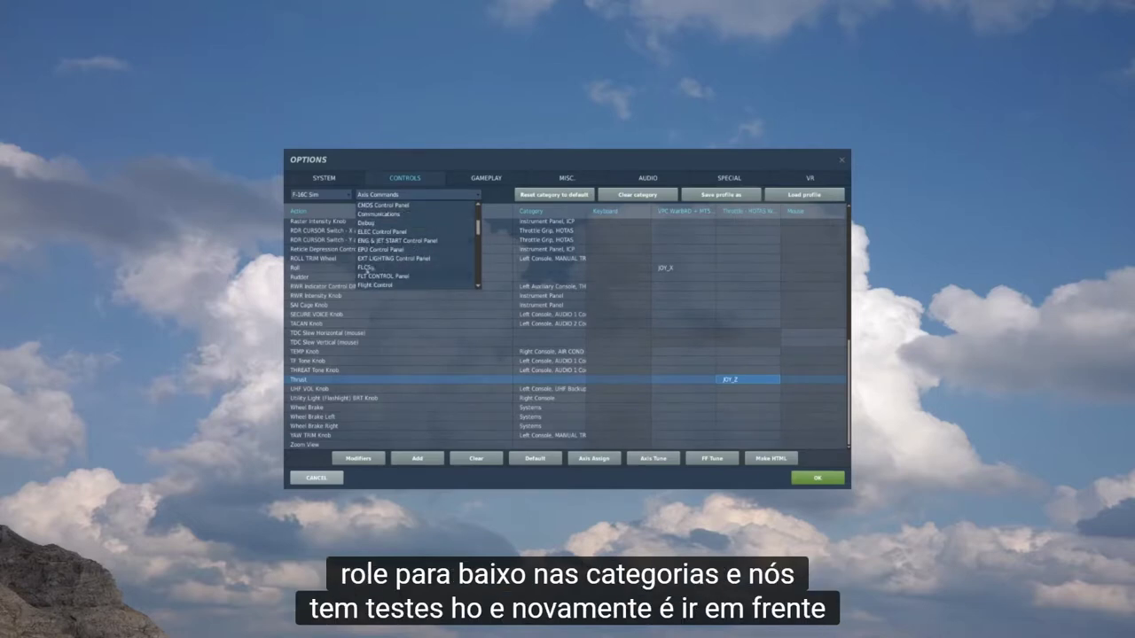
pyautogui.scroll(-1, 370, 266)
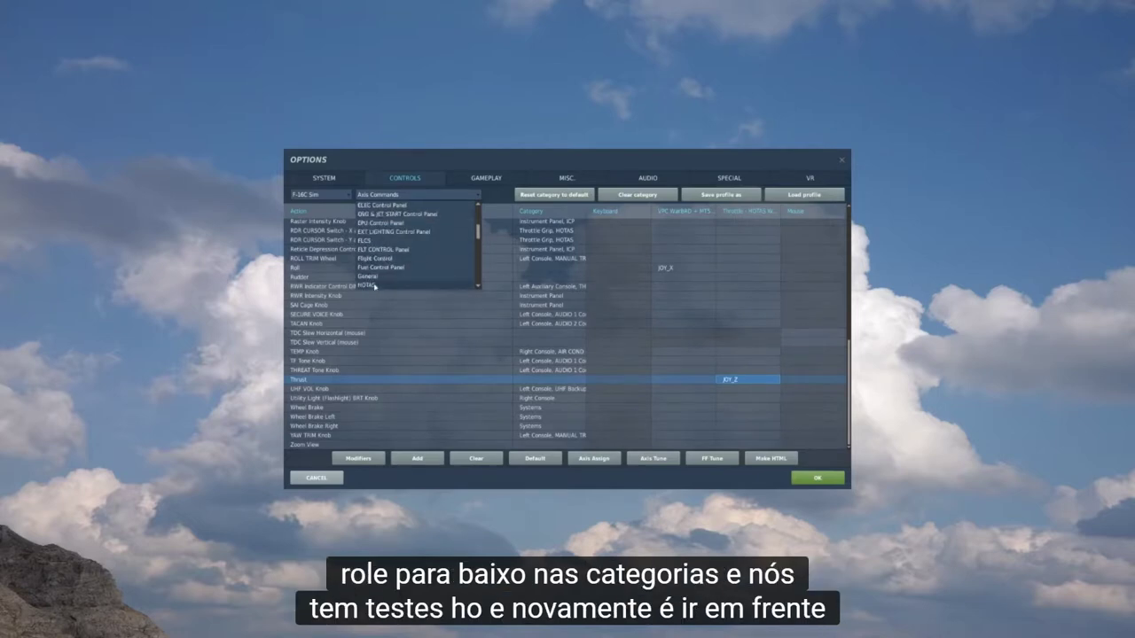
pyautogui.click(375, 287)
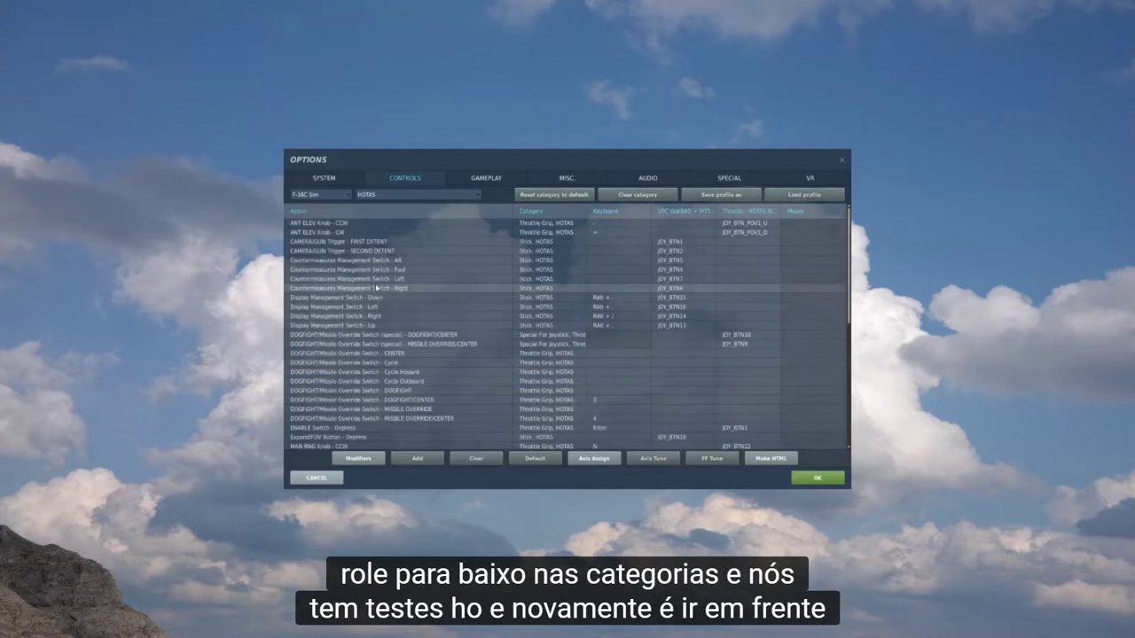
# Step: Clear all HOTAS category assignments for both the stick and the throttle devices
pyautogui.click(672, 307)
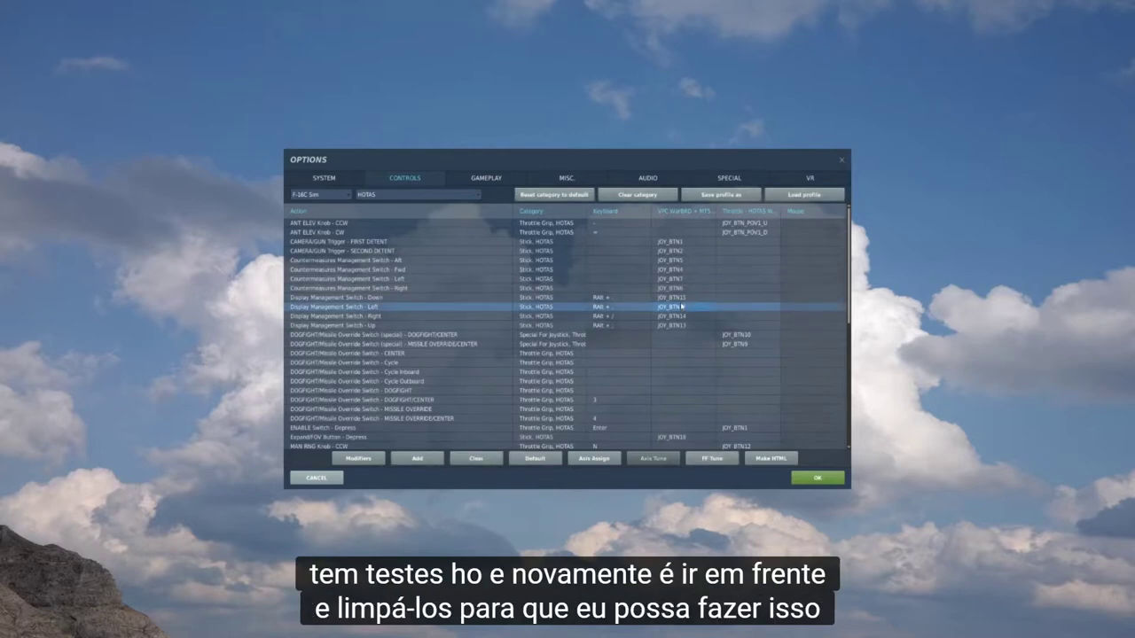
pyautogui.click(626, 195)
pyautogui.click(542, 343)
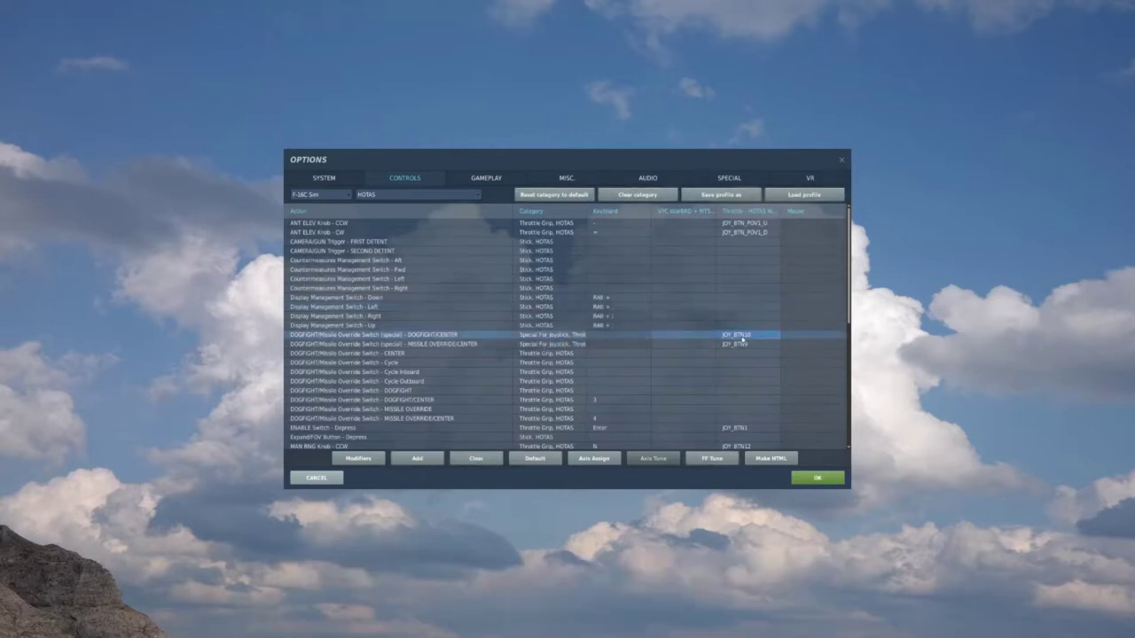
pyautogui.click(643, 197)
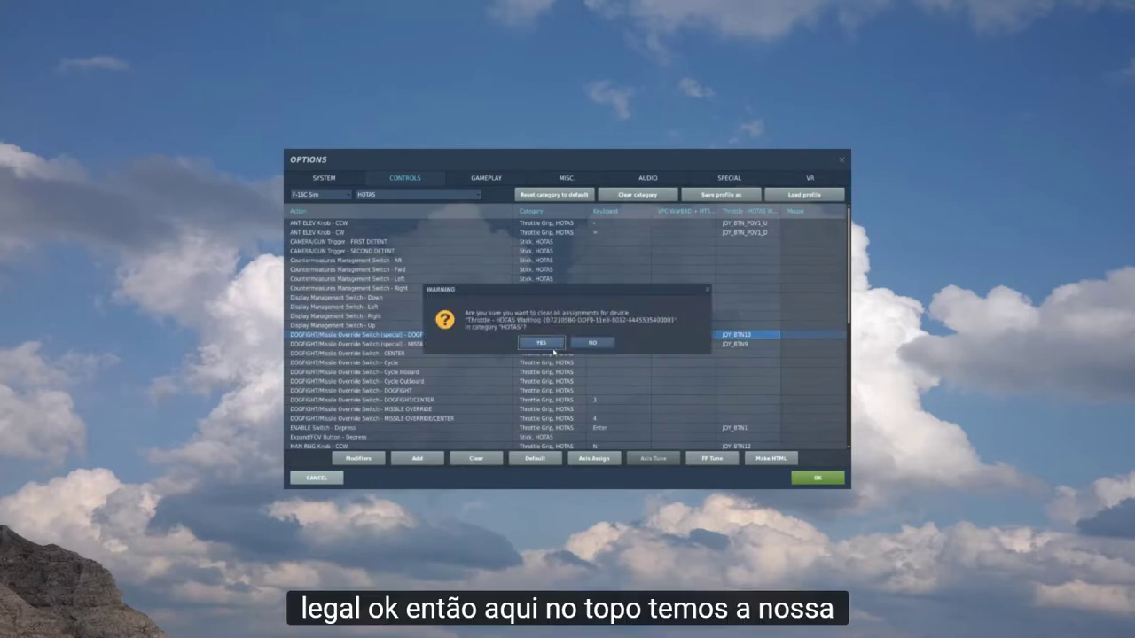
pyautogui.click(542, 342)
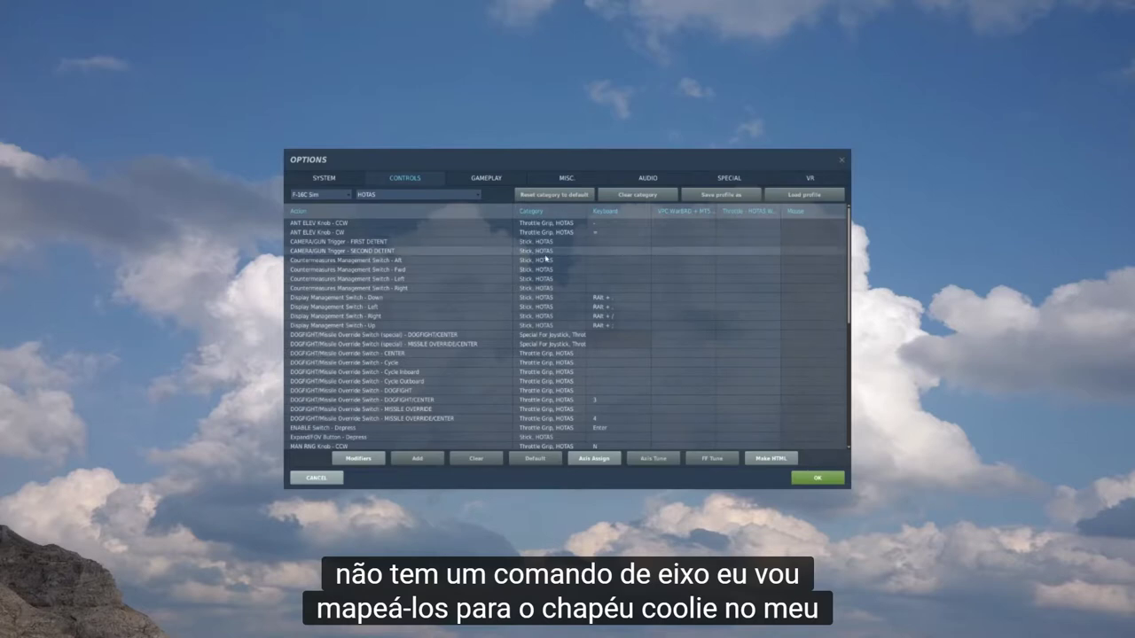
# Step: Assign the throttle's JOY_BTN_POV1_D to ANT ELEV Knob - CCW and JOY_BTN_POV1_U to ANT ELEV Knob - CW
pyautogui.click(740, 223)
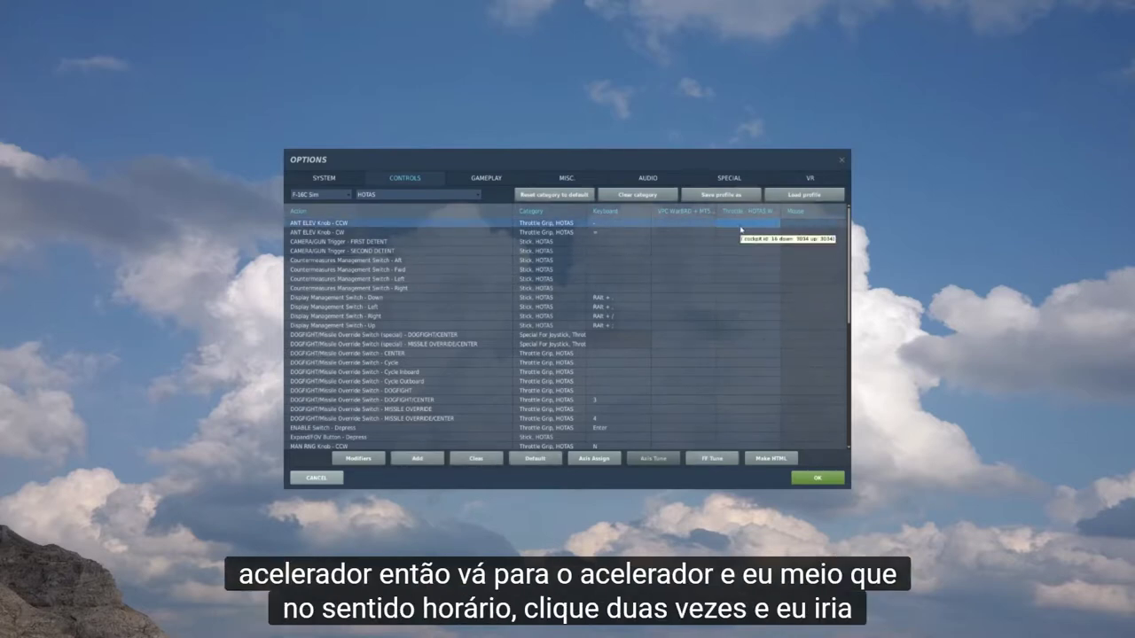
pyautogui.doubleClick(741, 228)
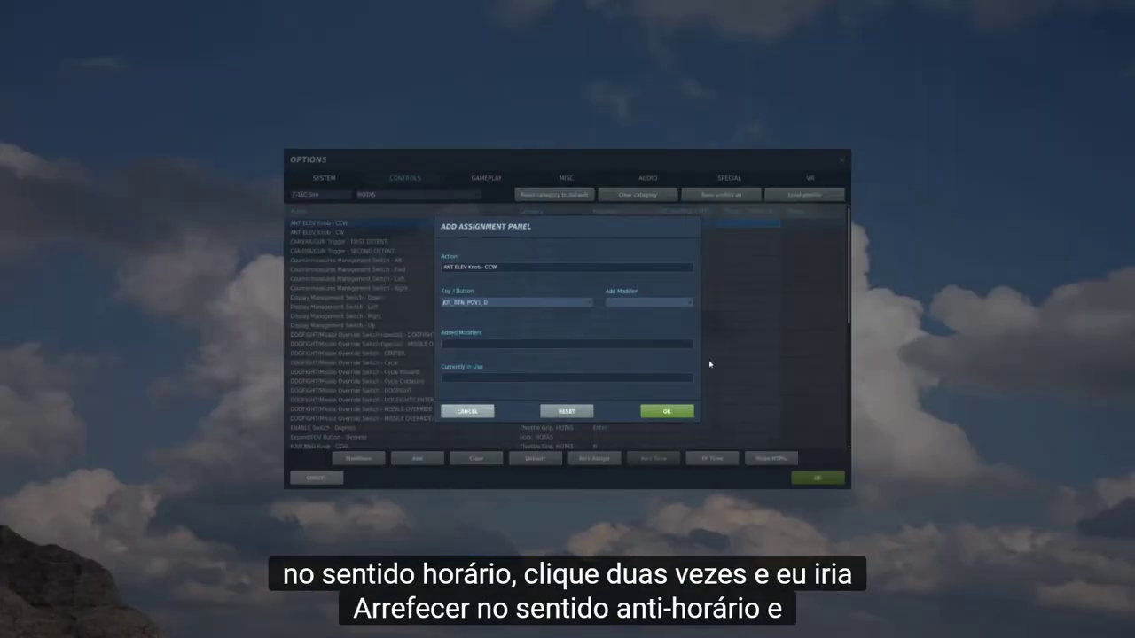
pyautogui.click(677, 413)
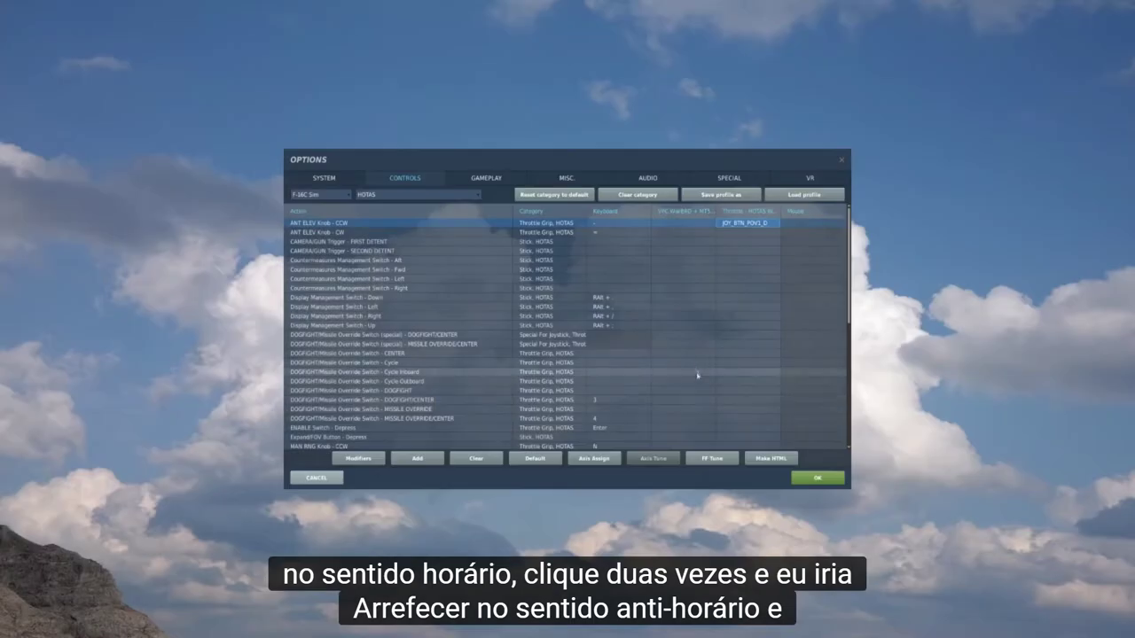
pyautogui.doubleClick(736, 233)
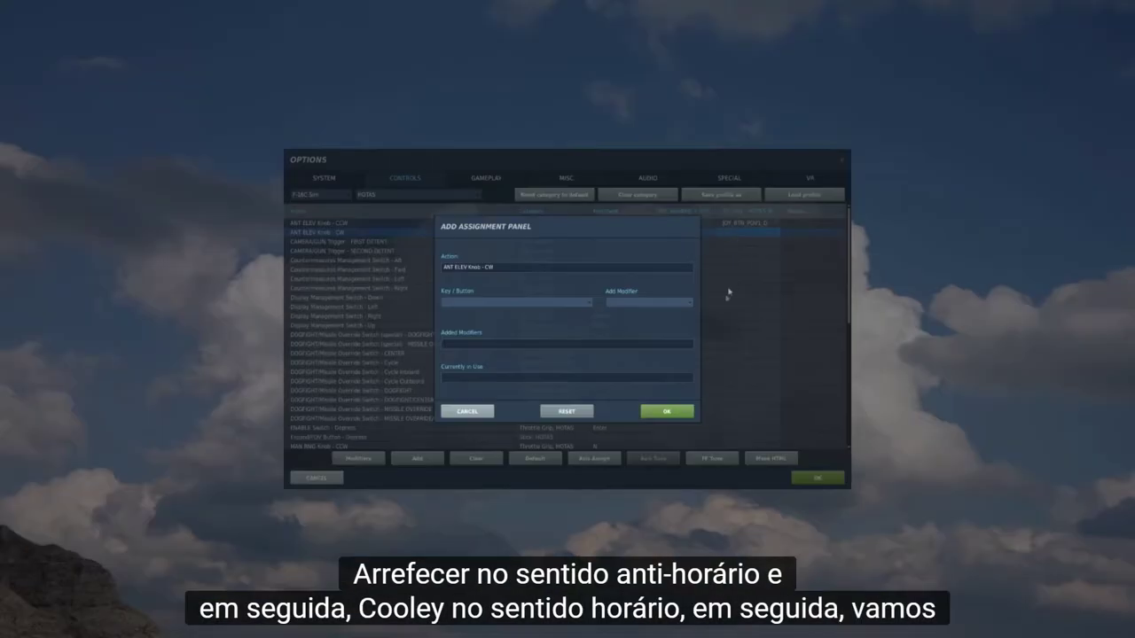
pyautogui.click(667, 413)
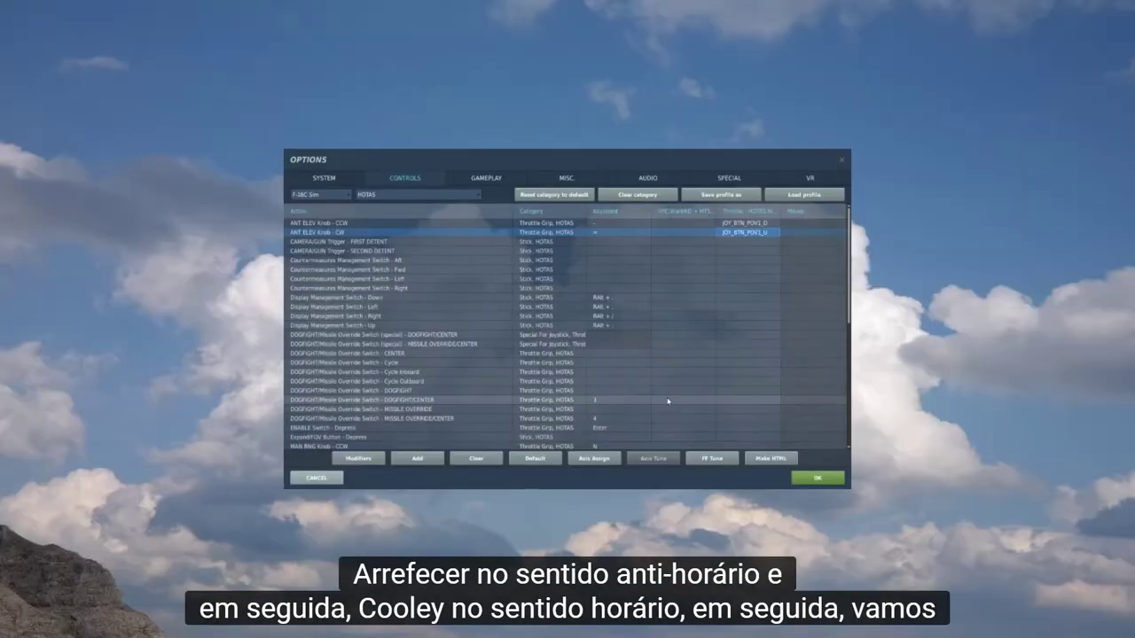
# Step: Assign the stick's JOY_BTN2 to the CAMERA/GUN Trigger second detent and JOY_BTN1 to its first detent
pyautogui.click(458, 252)
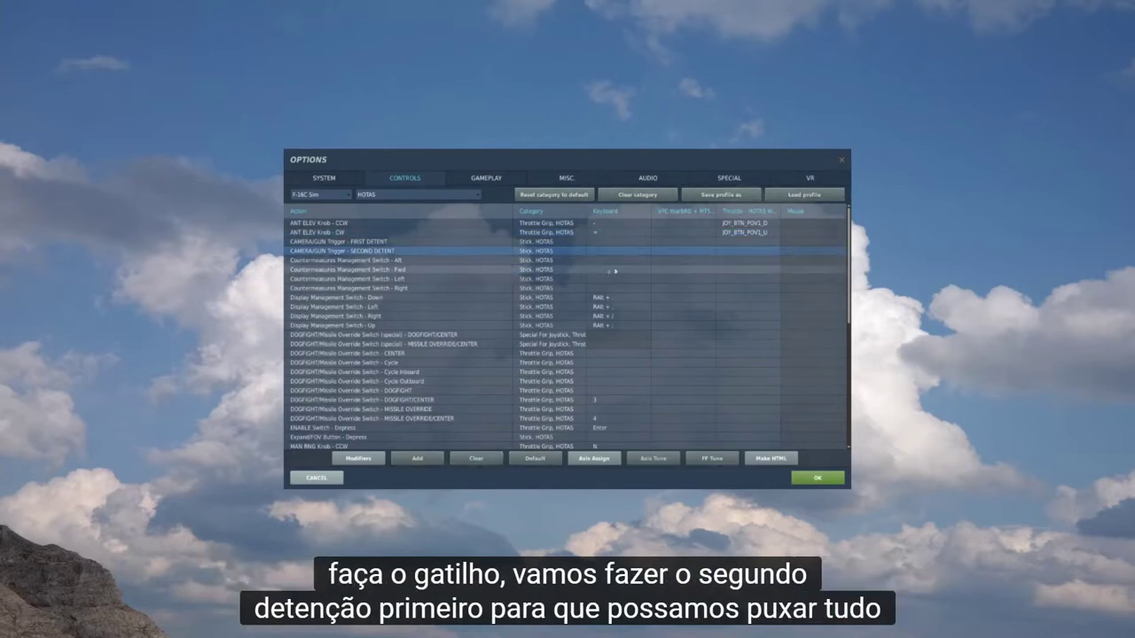
pyautogui.doubleClick(687, 255)
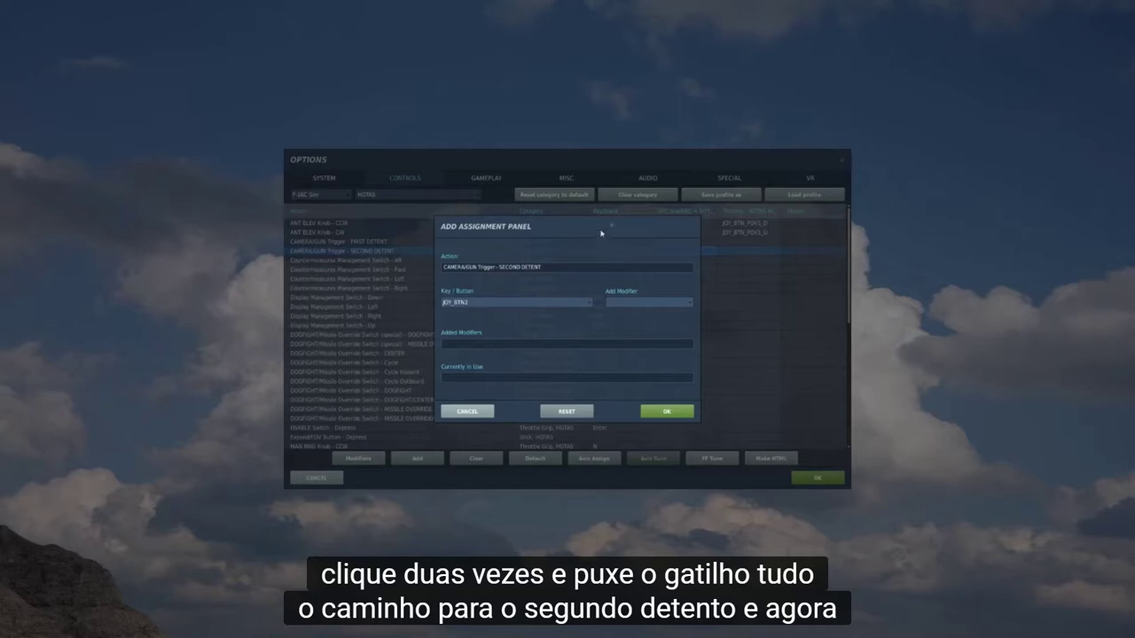
pyautogui.click(667, 411)
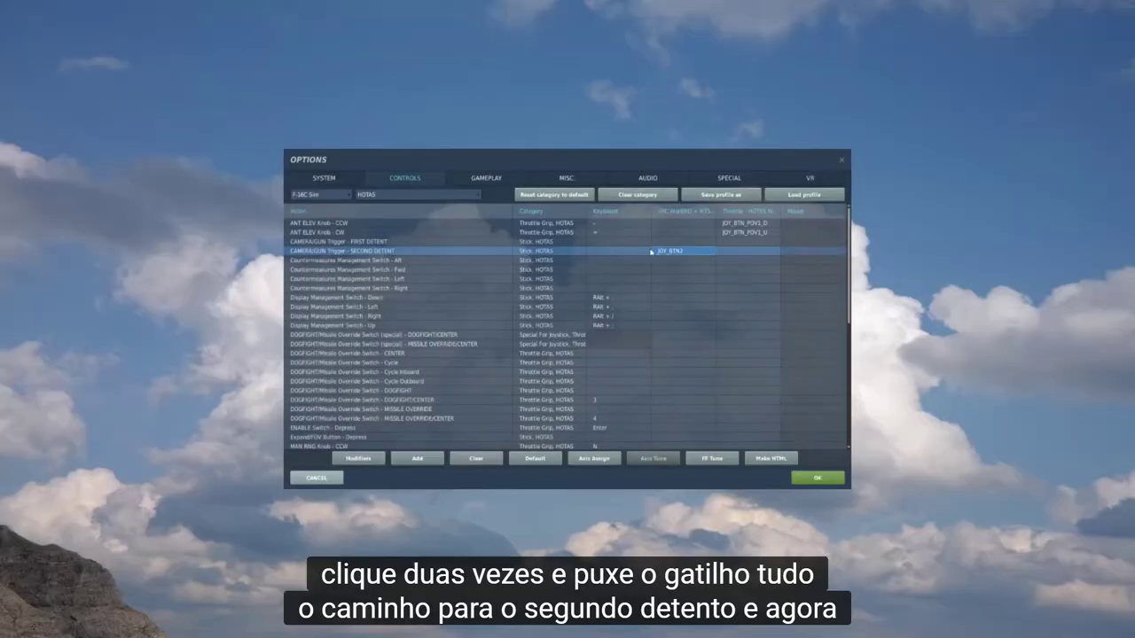
pyautogui.click(672, 242)
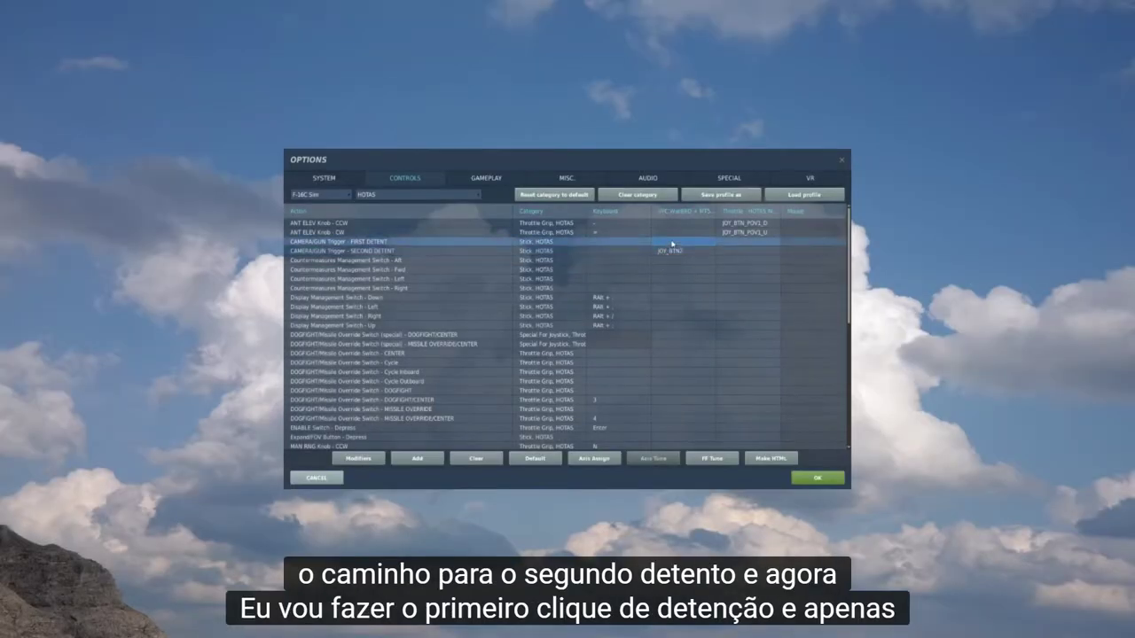
pyautogui.doubleClick(672, 242)
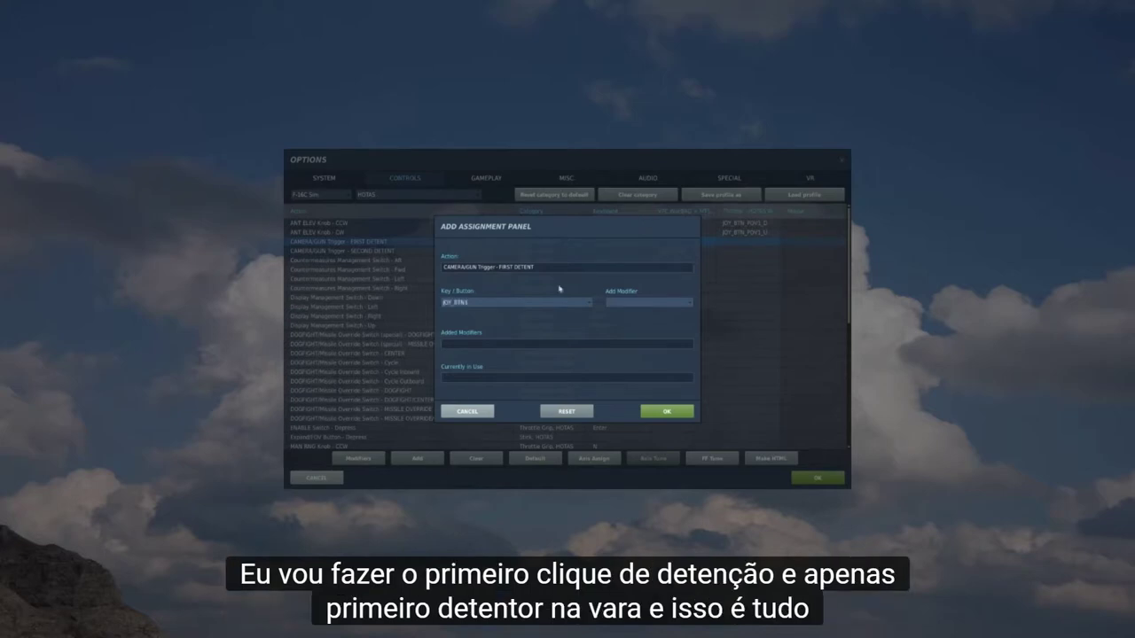
pyautogui.click(666, 411)
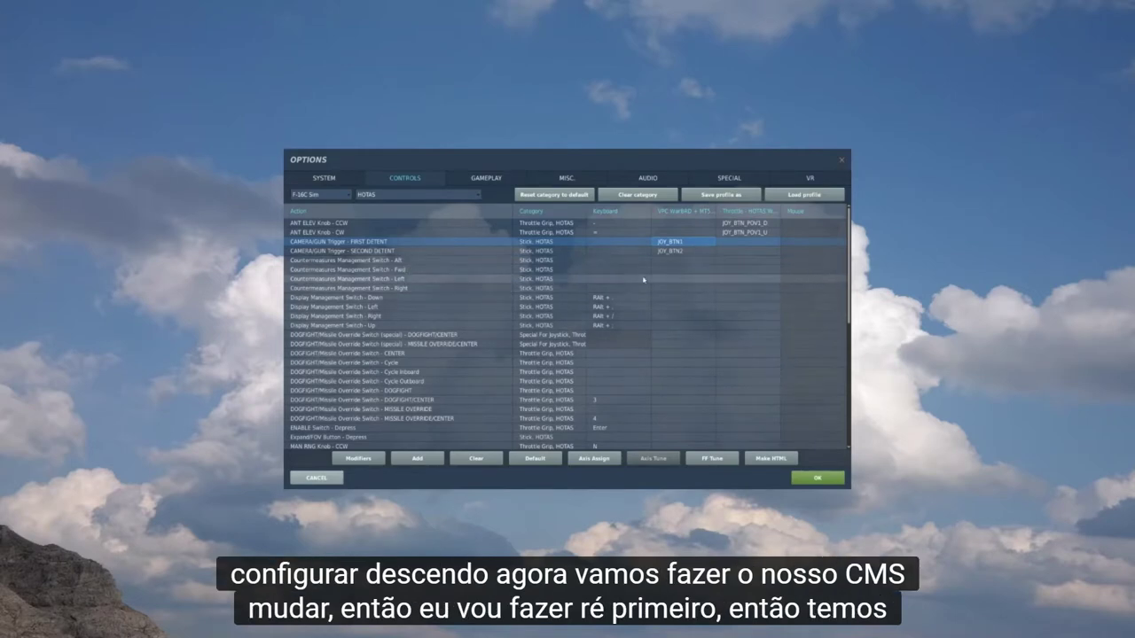
# Step: Assign the stick's JOY_BTN5 to Countermeasures Management Switch - Aft and JOY_BTN4 to its Fwd position
pyautogui.click(432, 259)
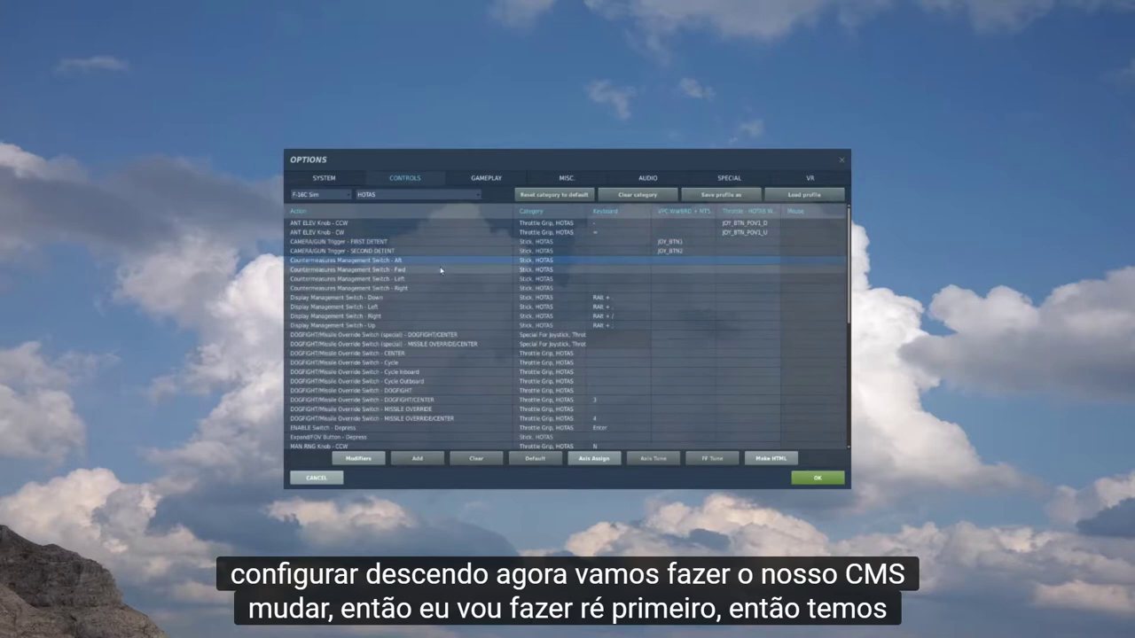
pyautogui.click(679, 263)
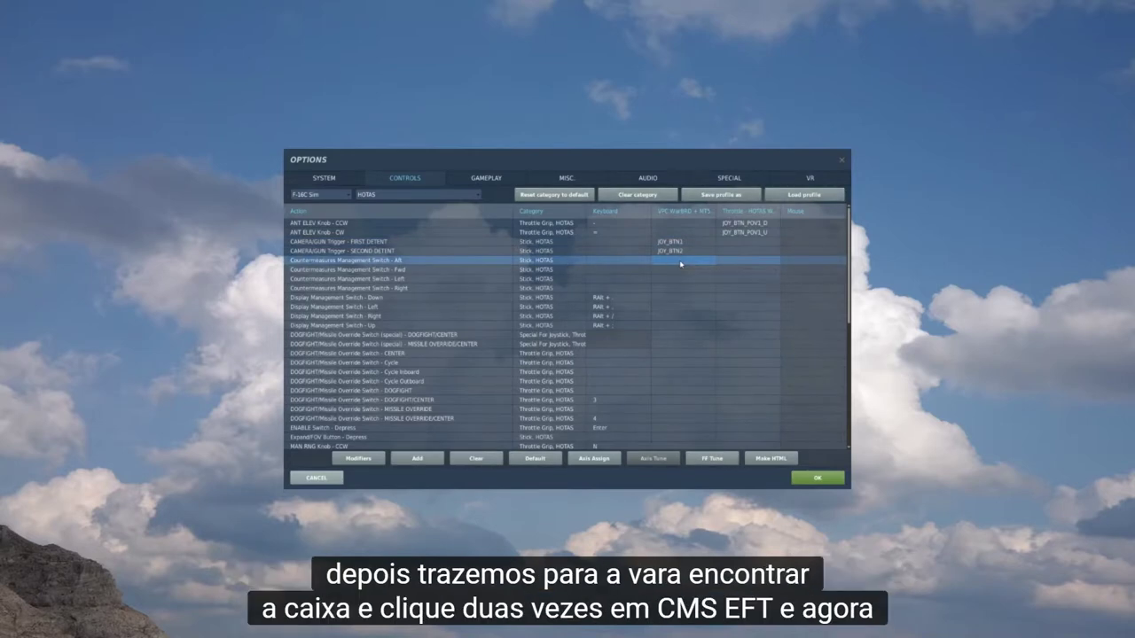
pyautogui.doubleClick(687, 262)
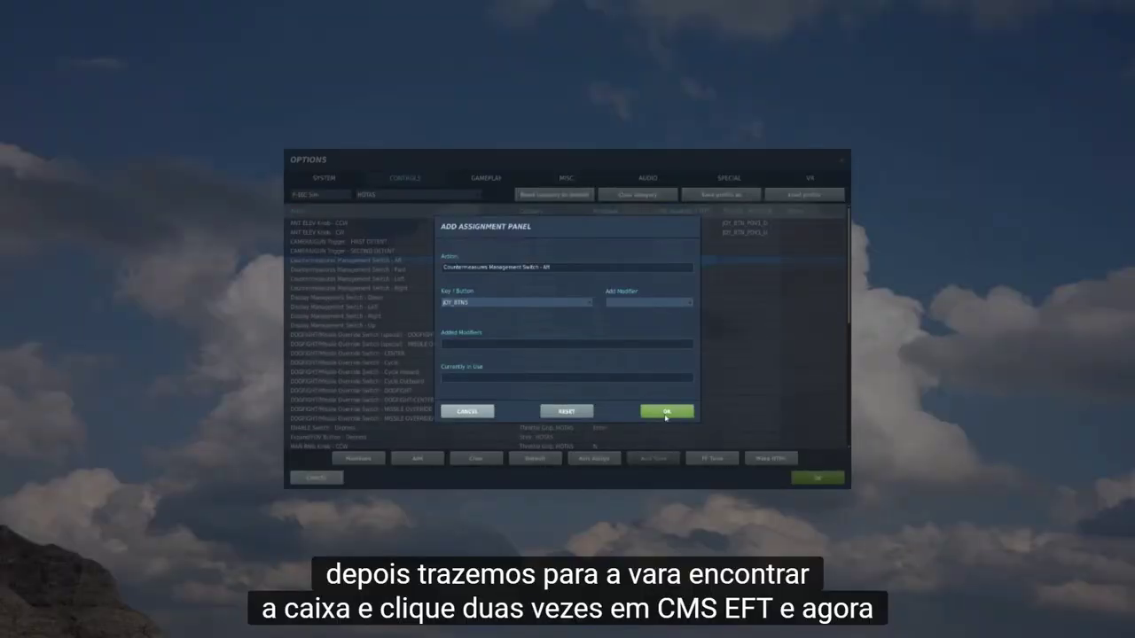
pyautogui.click(666, 411)
pyautogui.click(679, 270)
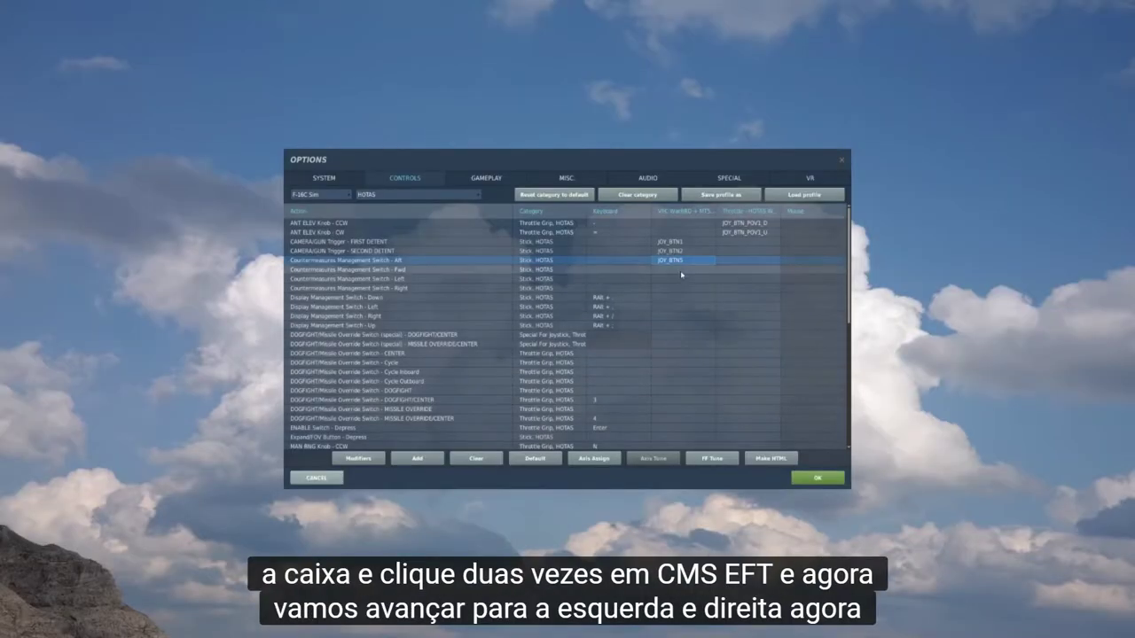
pyautogui.doubleClick(680, 269)
pyautogui.click(655, 410)
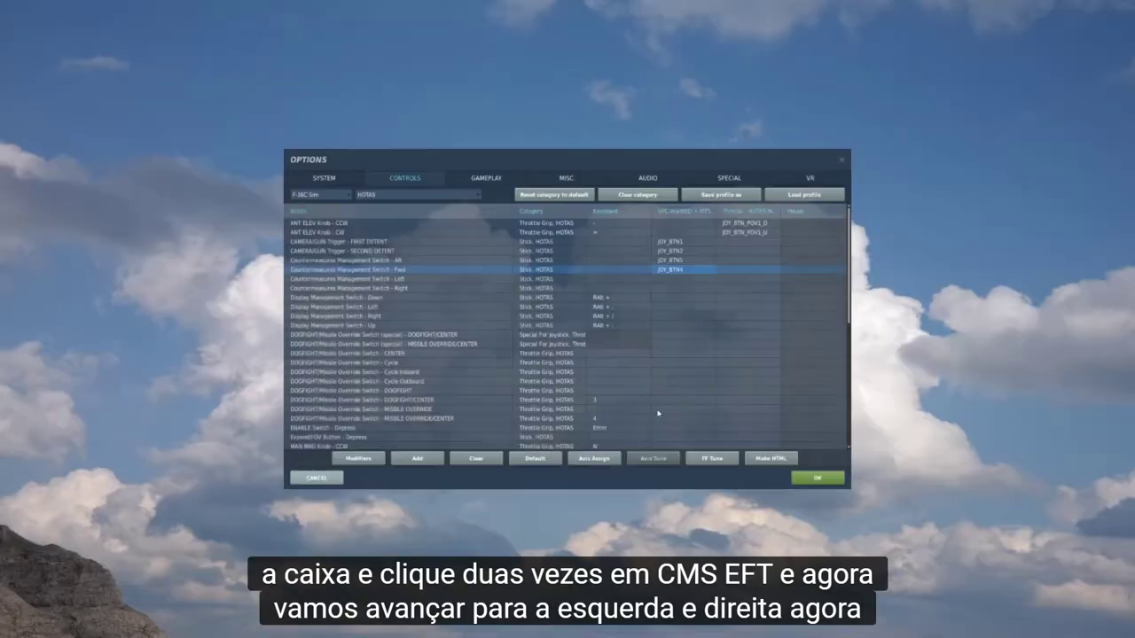
# Step: Assign the stick's JOY_BTN7 to Countermeasures Management Switch - Left and JOY_BTN6 to its Right position
pyautogui.click(677, 279)
pyautogui.doubleClick(677, 279)
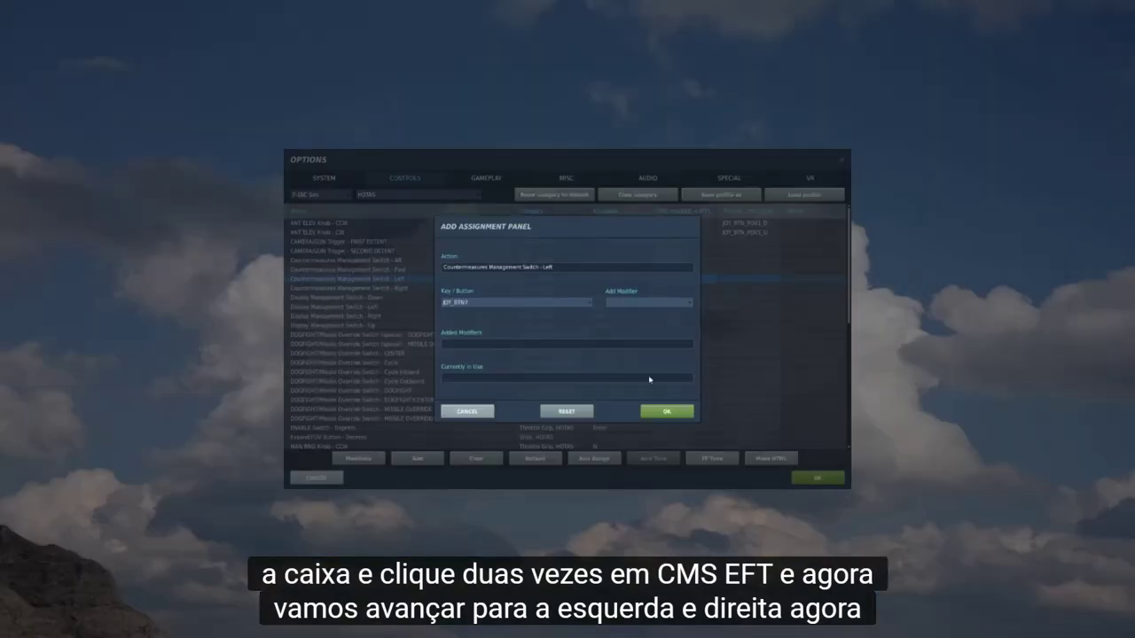
pyautogui.click(666, 414)
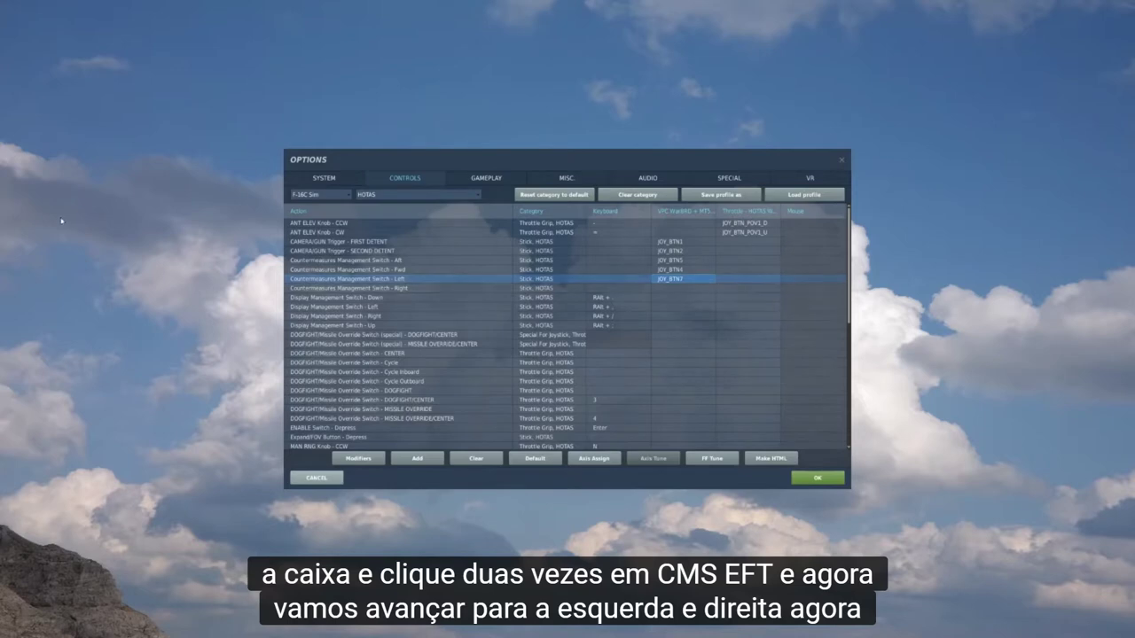
pyautogui.doubleClick(670, 290)
pyautogui.click(666, 412)
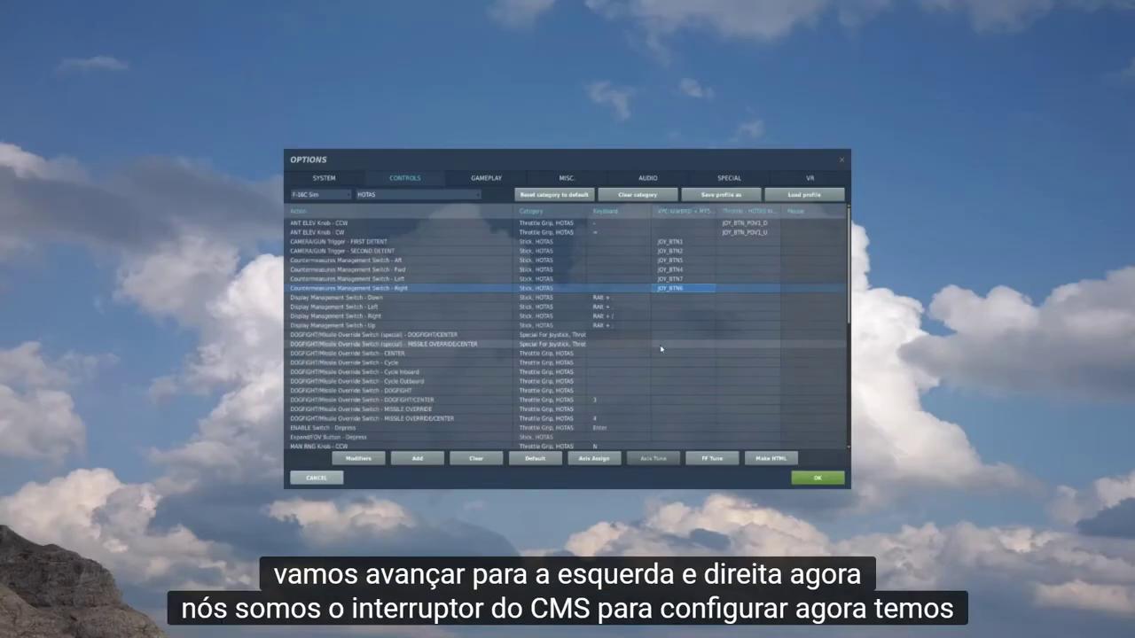
# Step: Assign the stick's JOY_BTN15 to Display Management Switch - Down
pyautogui.click(406, 300)
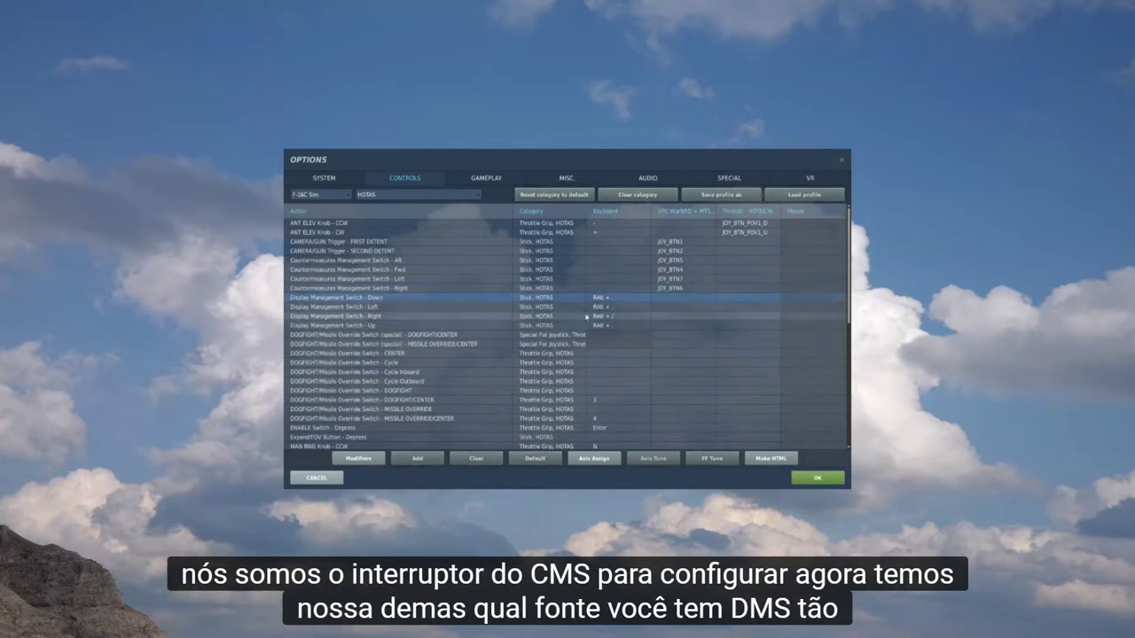
pyautogui.click(678, 299)
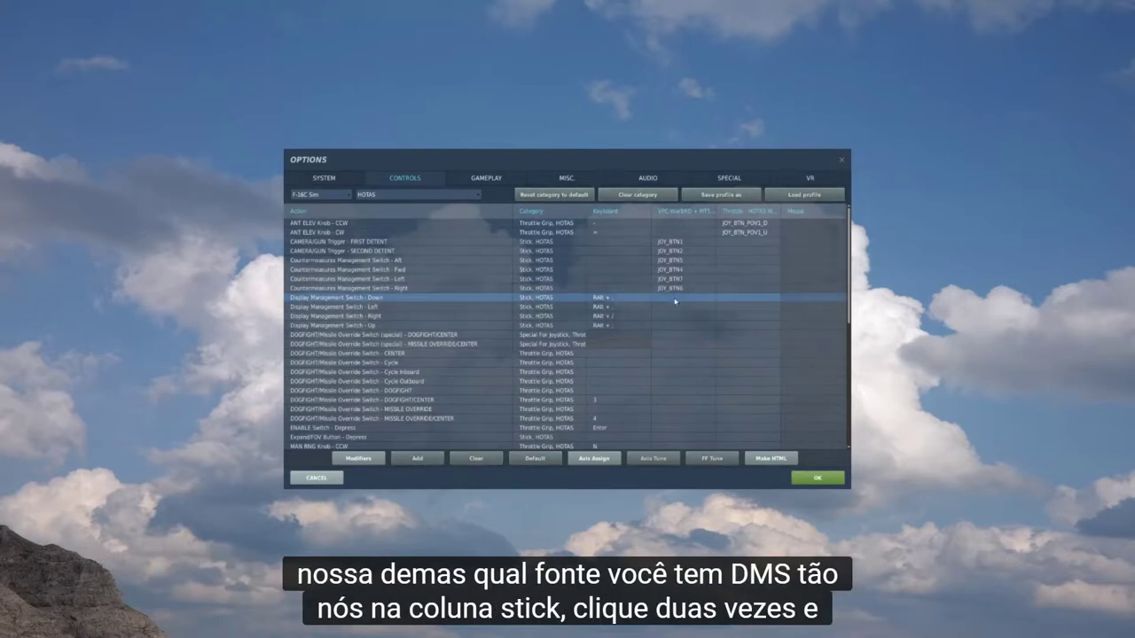
pyautogui.doubleClick(678, 300)
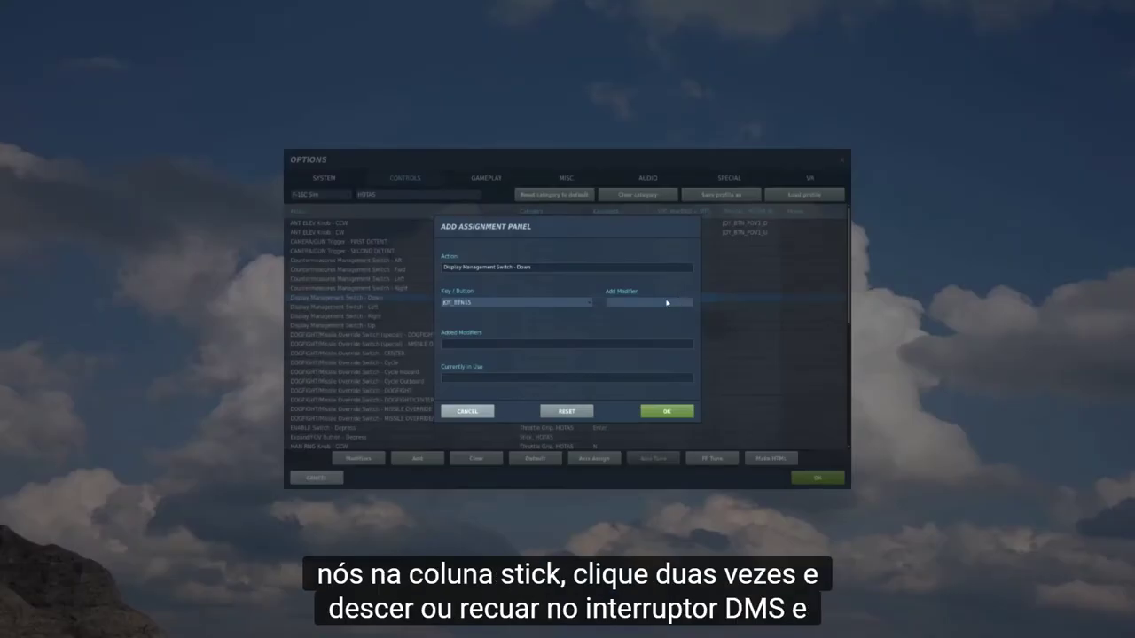
pyautogui.click(667, 411)
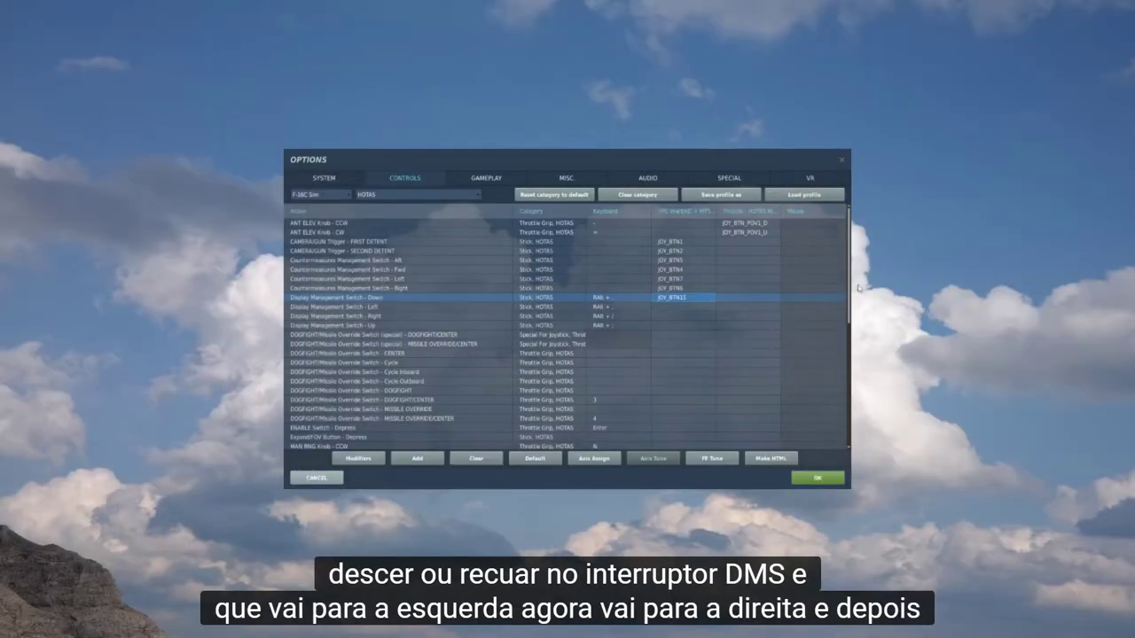
# Step: Assign the stick's JOY_BTN16, JOY_BTN14 and JOY_BTN13 to Display Management Switch - Left, Right and Up respectively
pyautogui.click(658, 307)
pyautogui.doubleClick(656, 306)
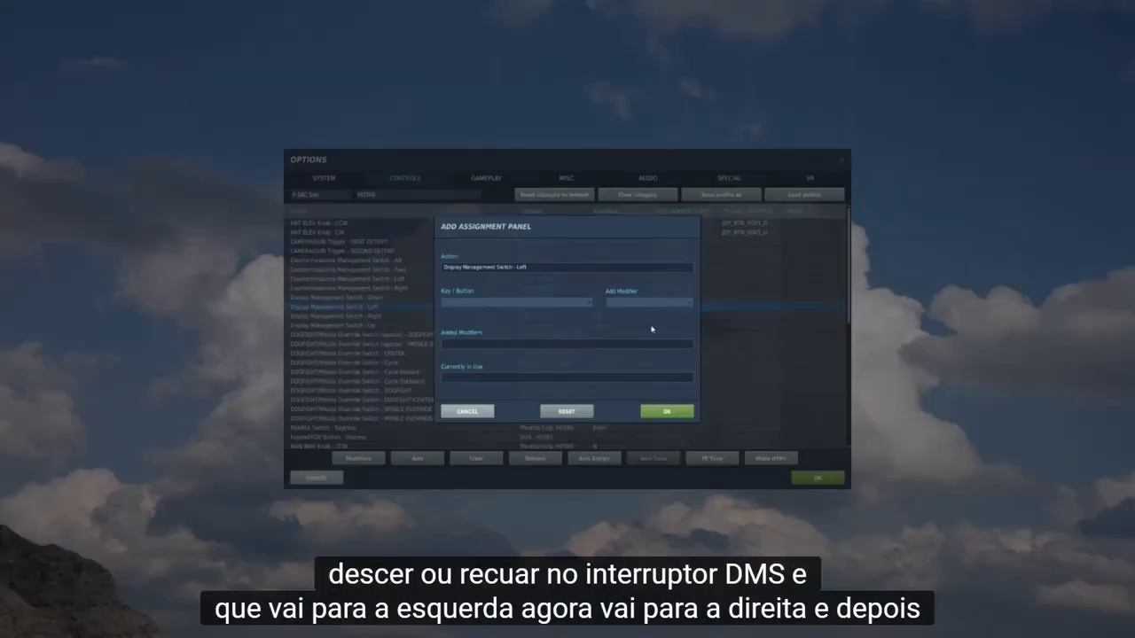
pyautogui.click(668, 411)
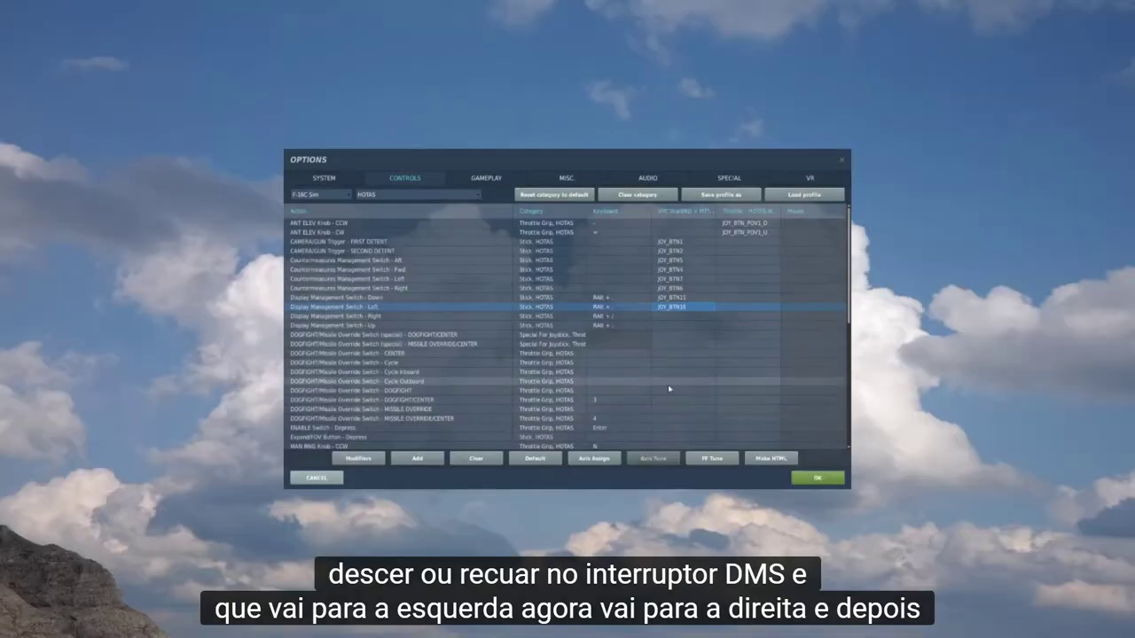
pyautogui.click(682, 316)
pyautogui.doubleClick(682, 317)
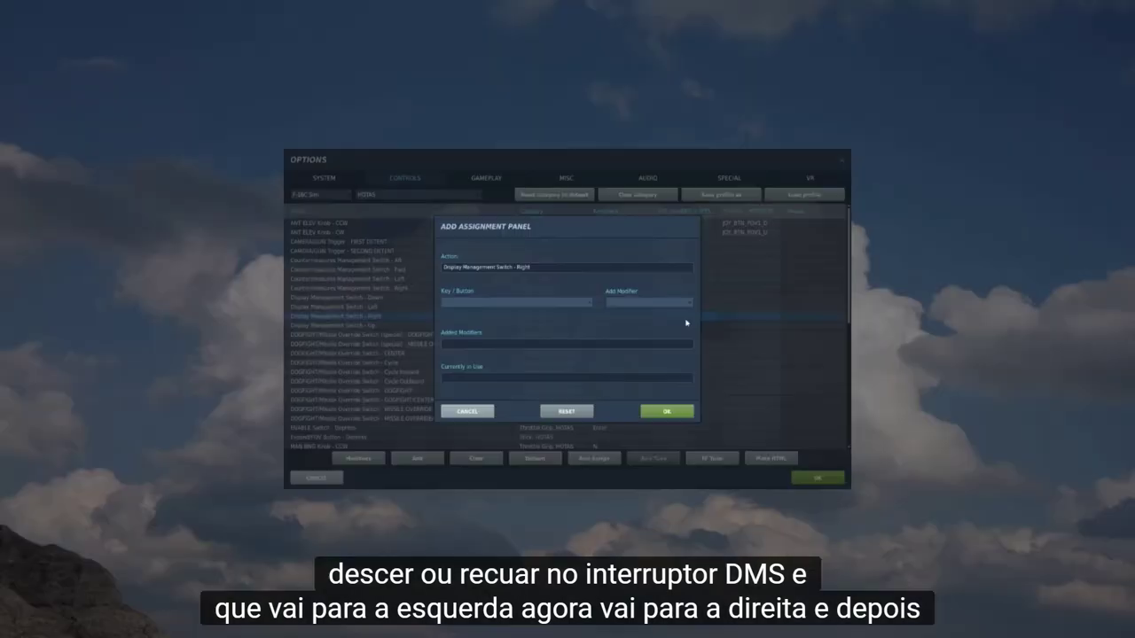
pyautogui.click(666, 412)
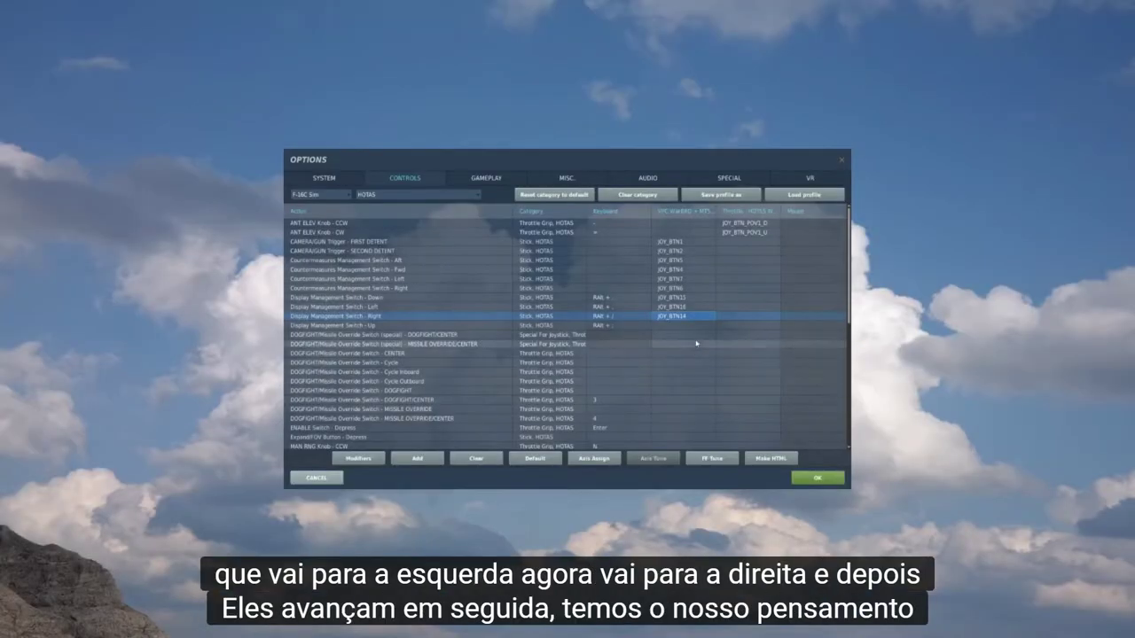
pyautogui.doubleClick(684, 326)
pyautogui.click(665, 412)
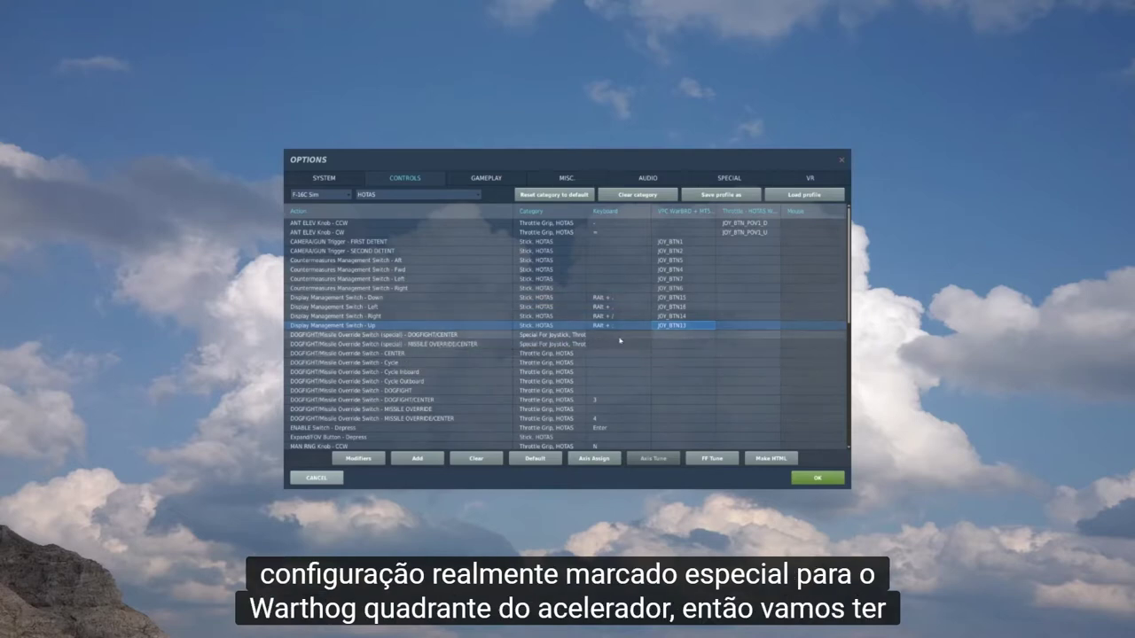
# Step: Assign the throttle's JOY_BTN10 to DOGFIGHT/Missile Override Switch (special) - DOGFIGHT/CENTER and JOY_BTN9 to its MISSILE OVERRIDE/CENTER action
pyautogui.click(445, 336)
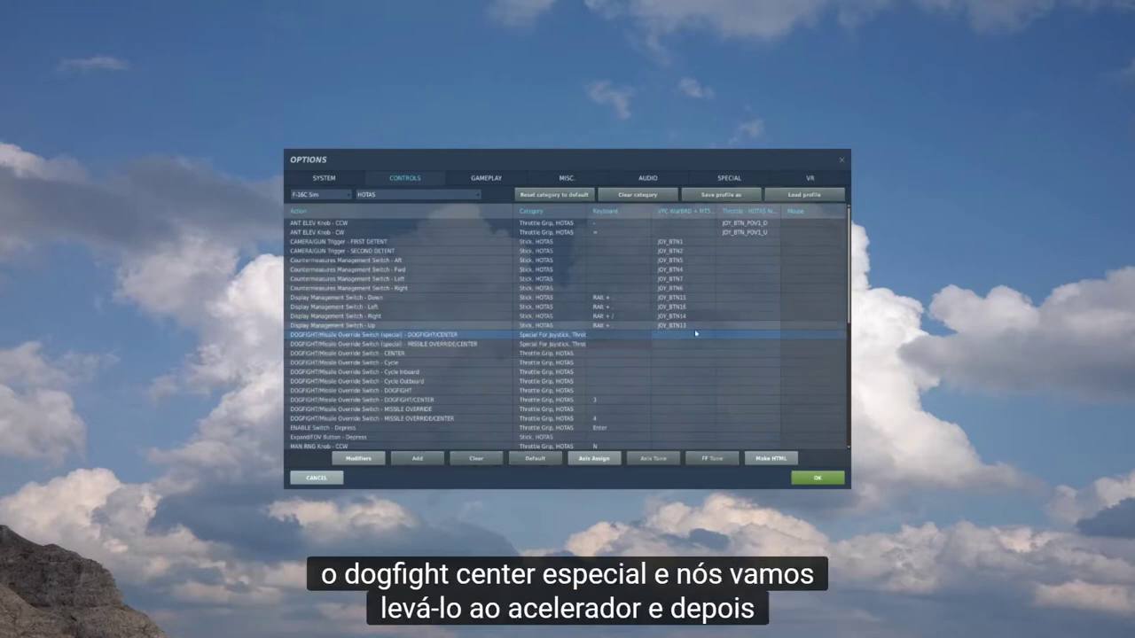
pyautogui.click(750, 337)
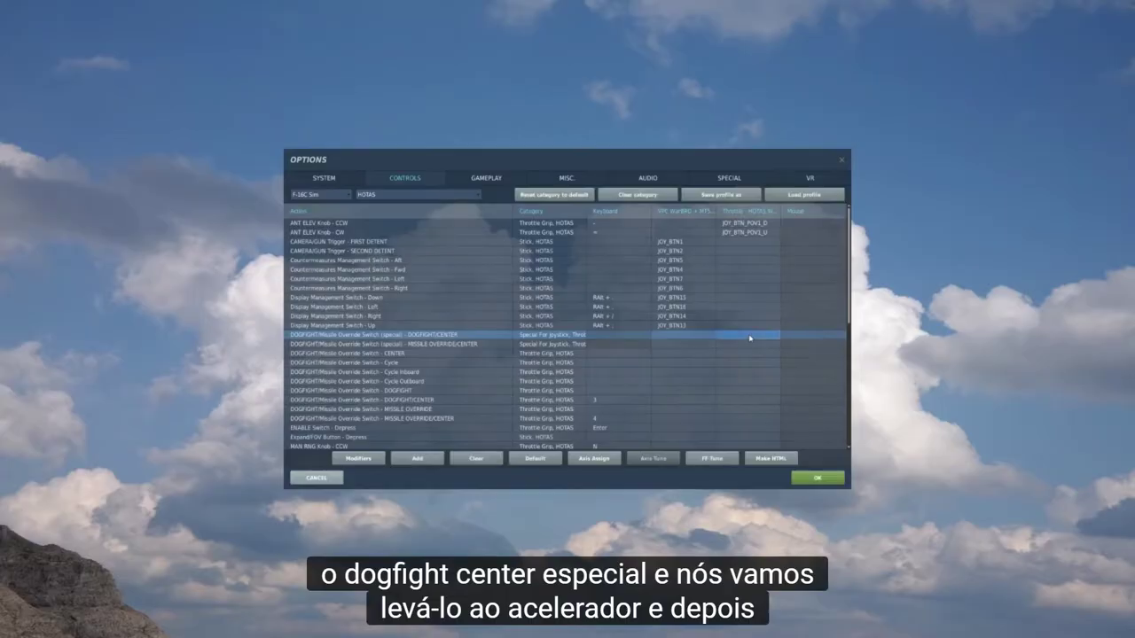
pyautogui.doubleClick(750, 337)
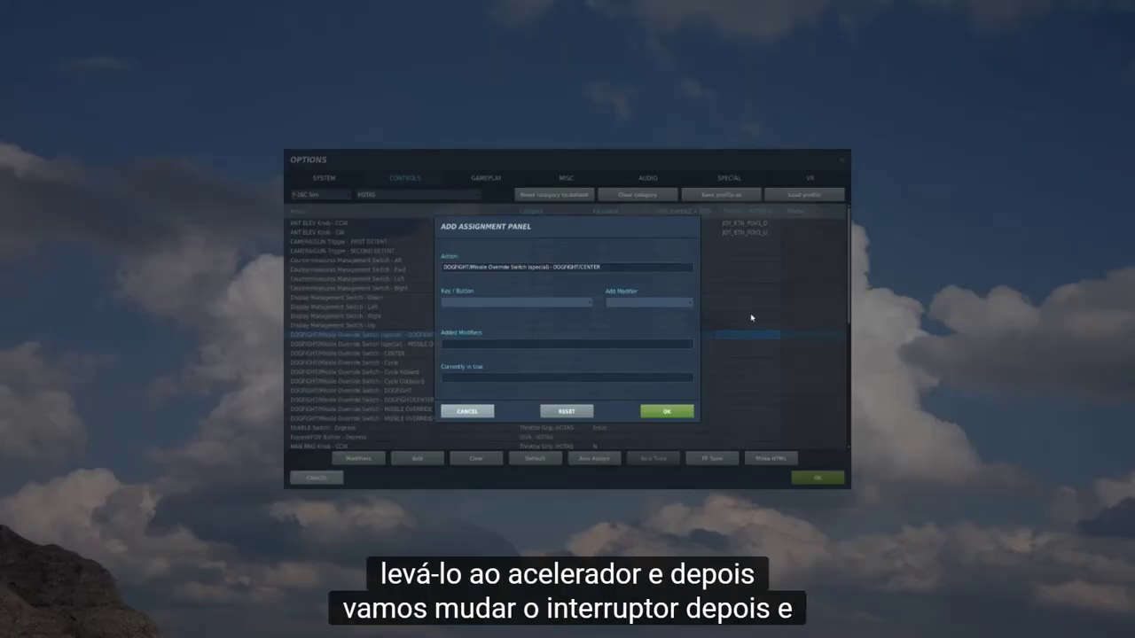
pyautogui.click(687, 411)
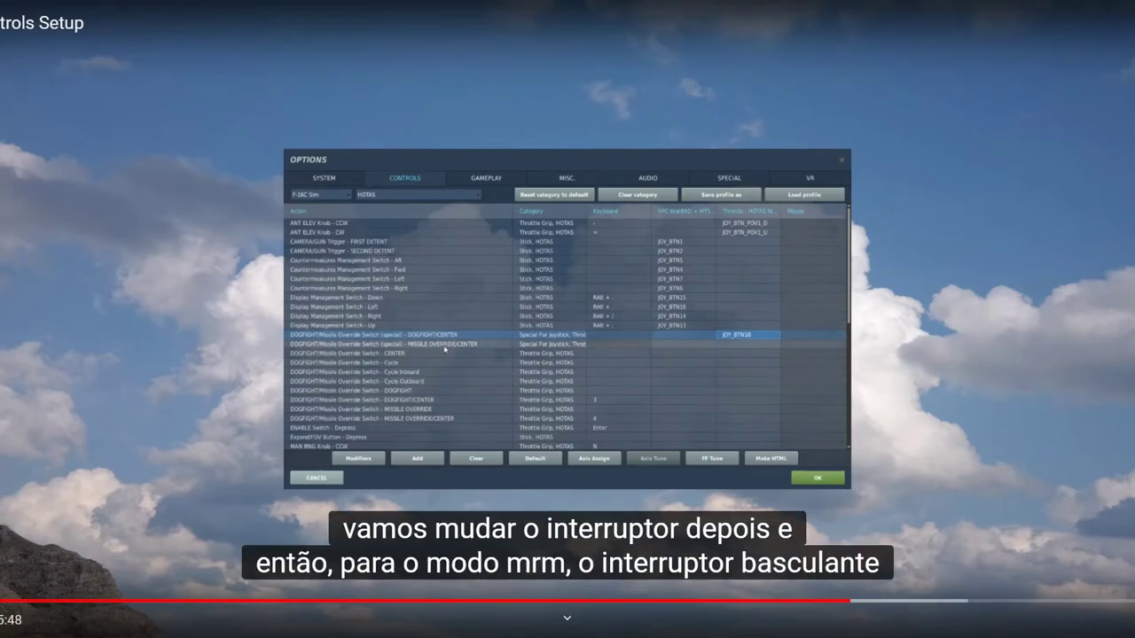
pyautogui.click(759, 346)
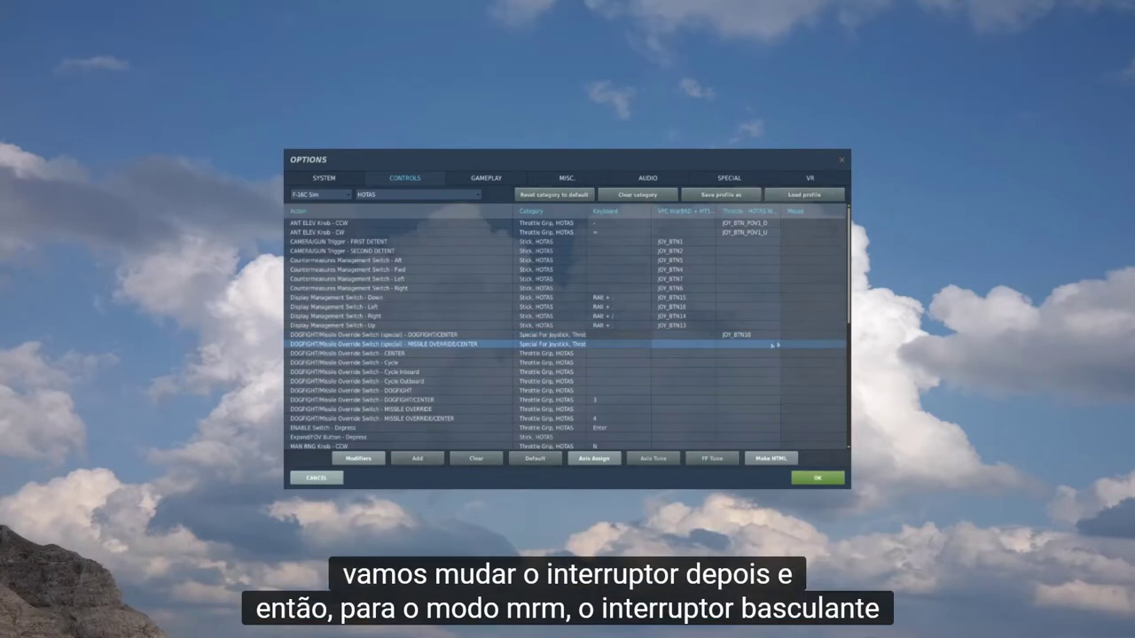
pyautogui.doubleClick(749, 347)
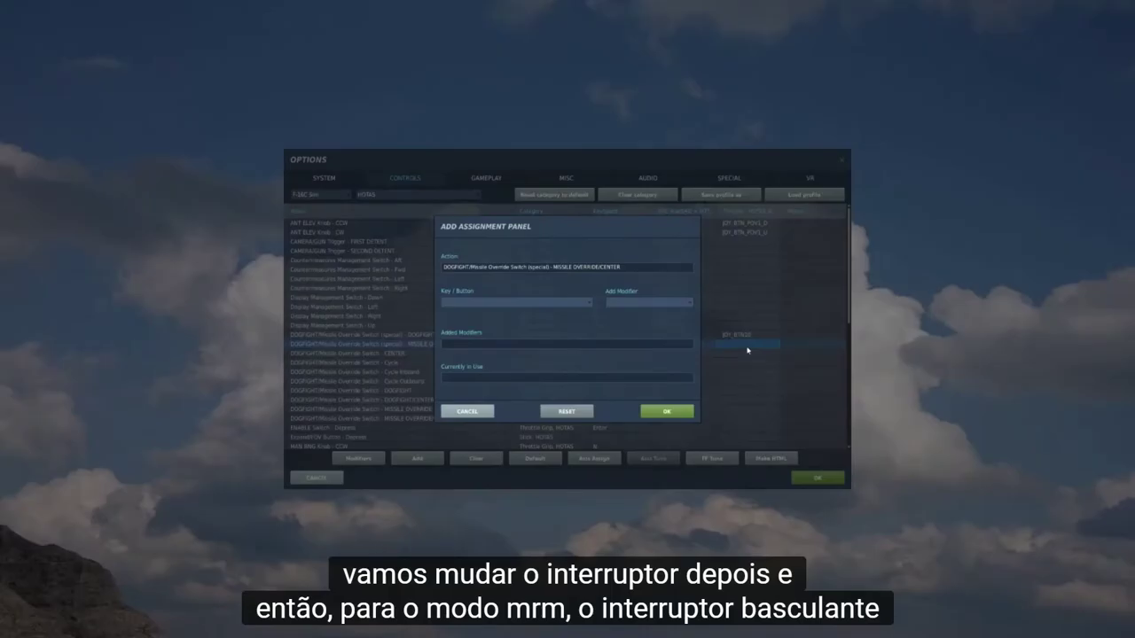
pyautogui.click(675, 411)
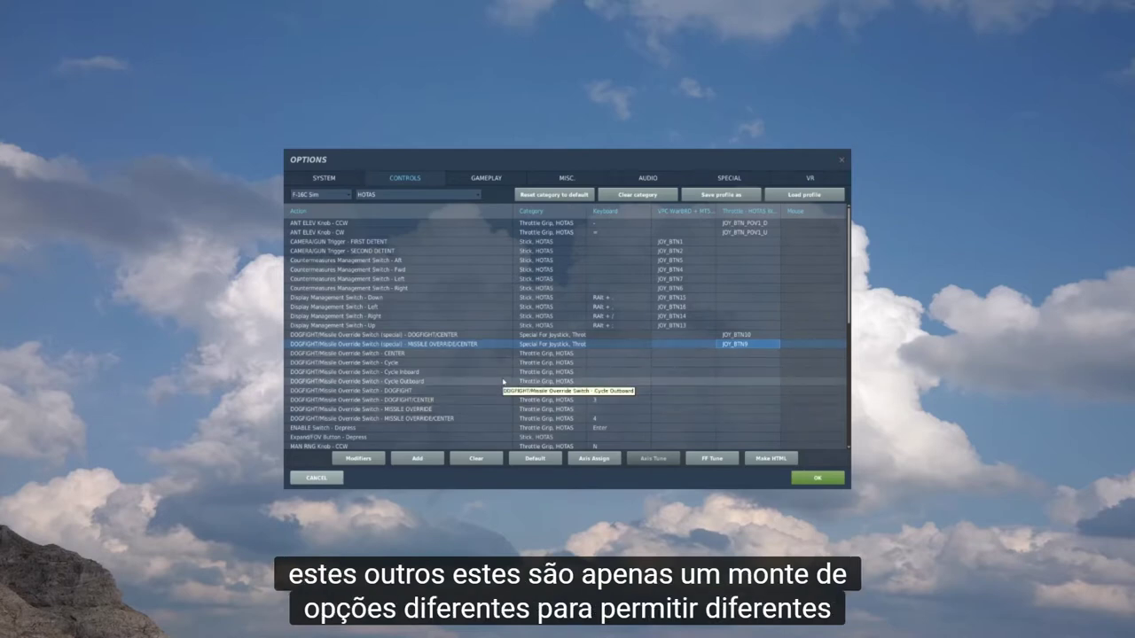
# Step: Assign the throttle's JOY_BTN1 to the ENABLE Switch - Depress action
pyautogui.scroll(-1, 503, 381)
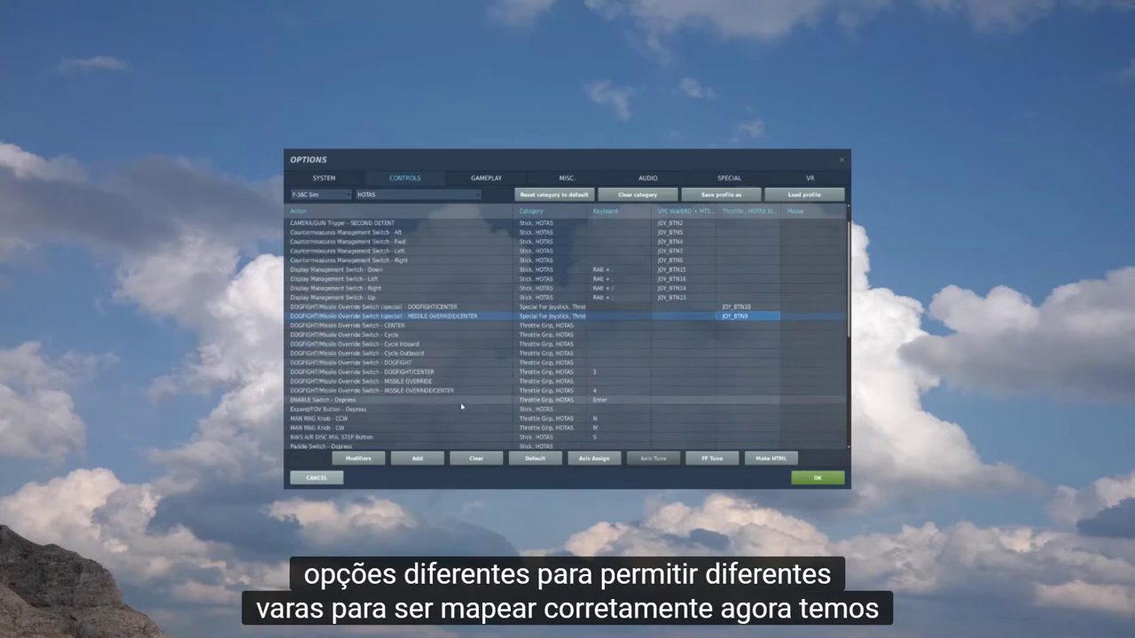
pyautogui.scroll(-1, 465, 393)
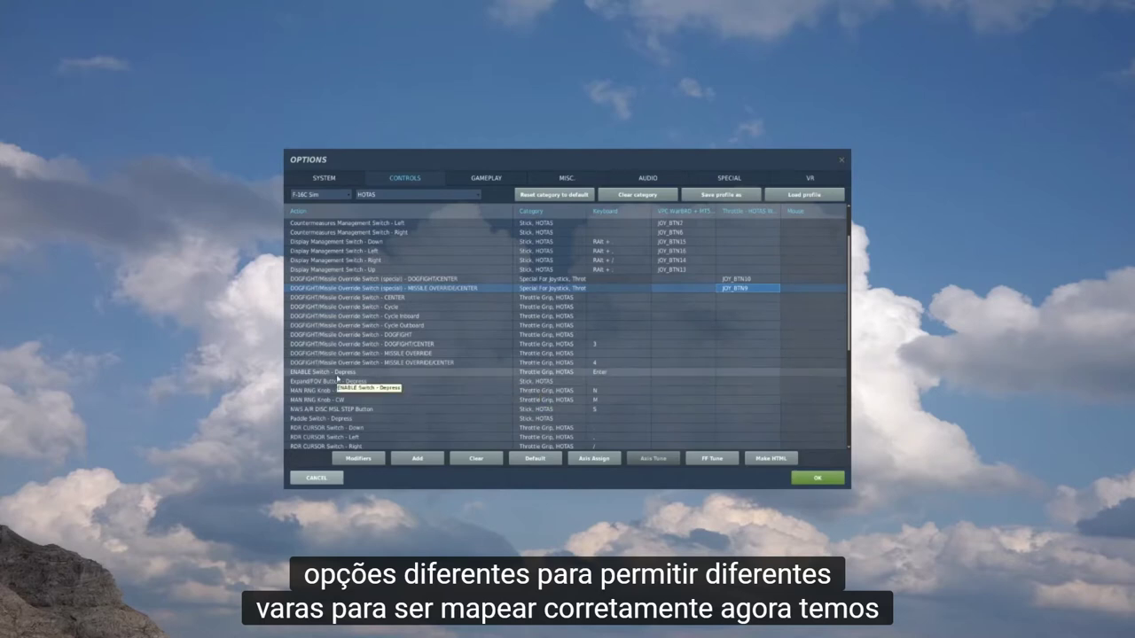
pyautogui.click(337, 373)
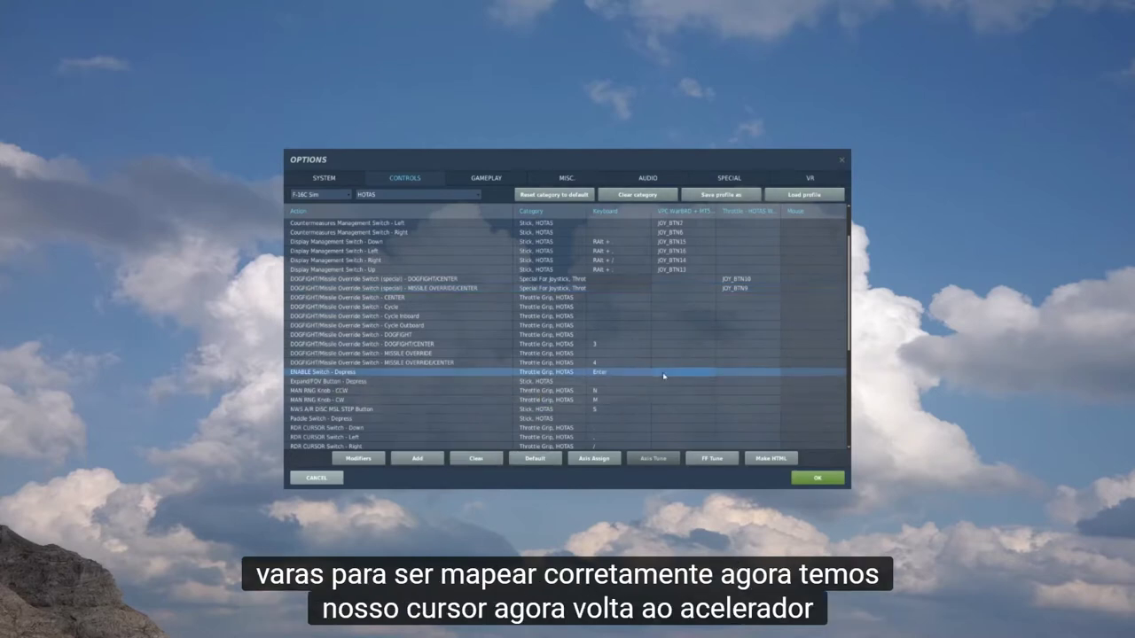
pyautogui.doubleClick(757, 373)
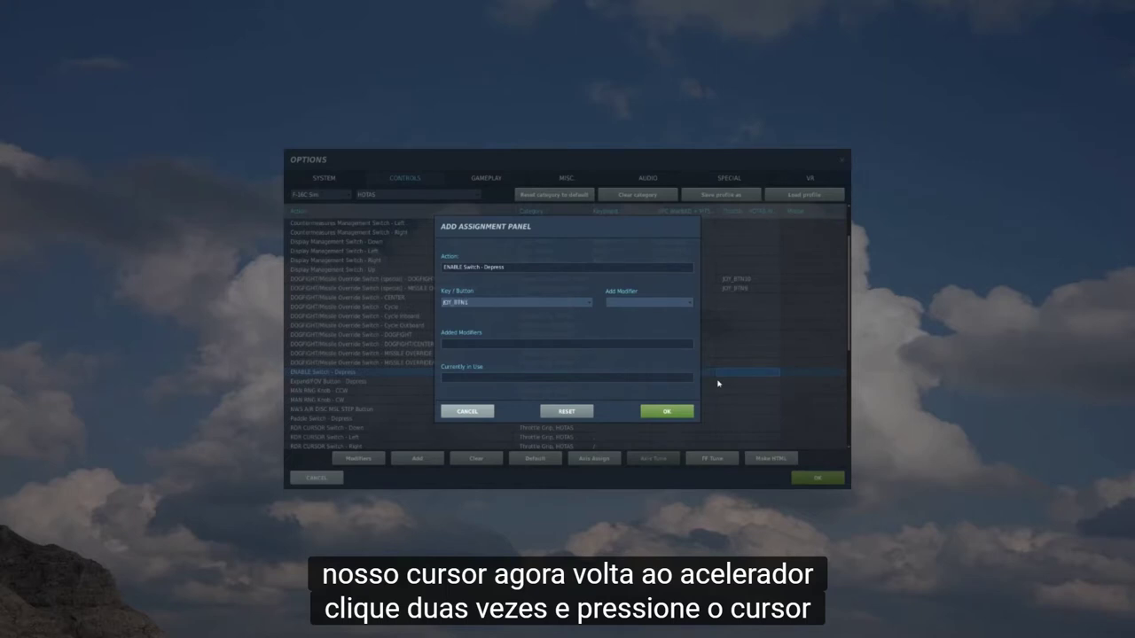
pyautogui.click(670, 414)
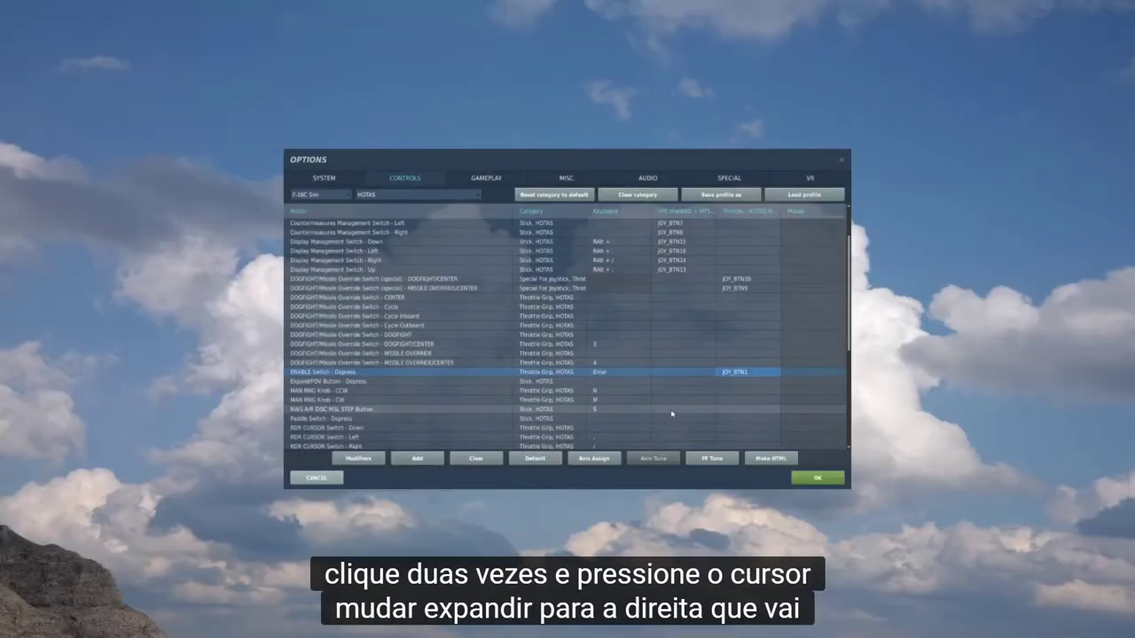
# Step: Assign the stick's JOY_BTN18 to the Expand/FOV Button - Depress action
pyautogui.click(443, 383)
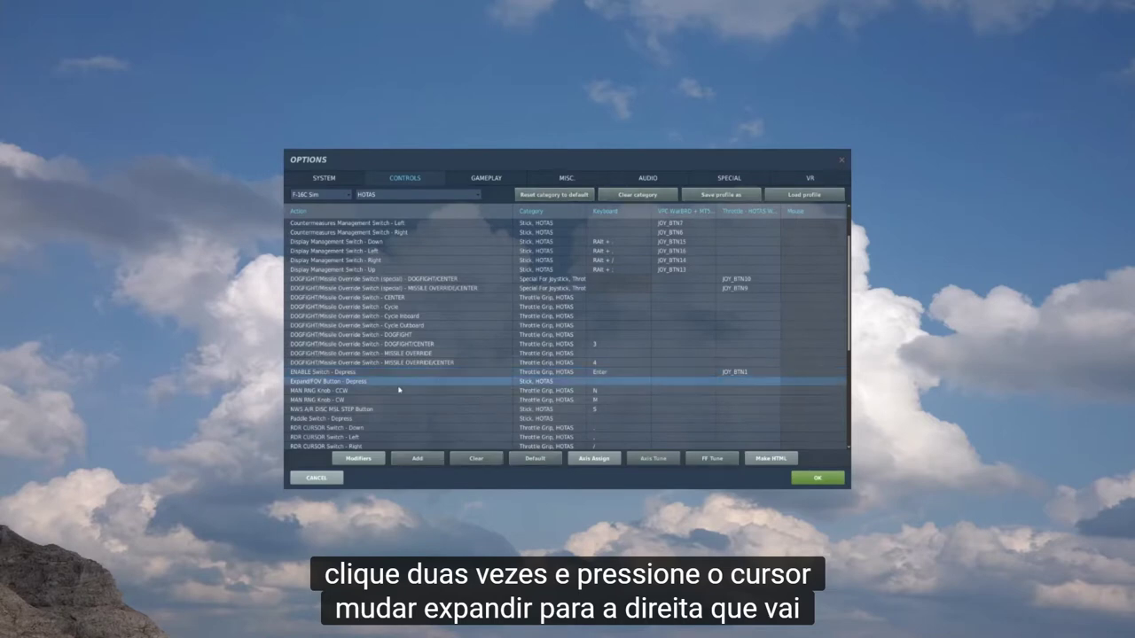
pyautogui.click(681, 384)
pyautogui.doubleClick(681, 384)
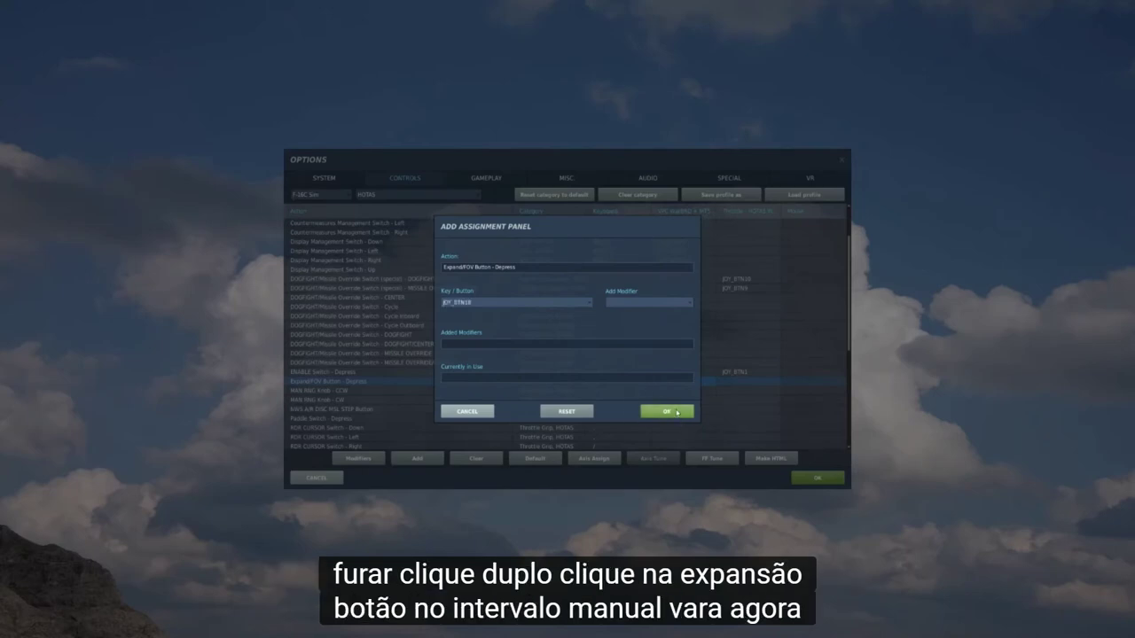
pyautogui.click(677, 412)
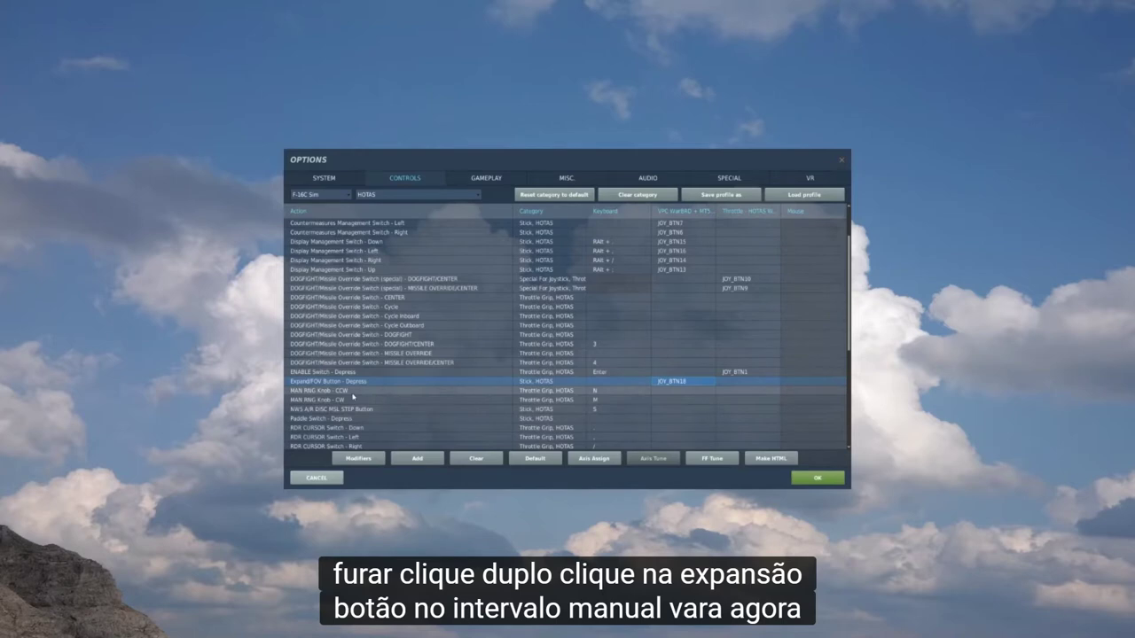
# Step: Assign the throttle's JOY_BTN11 to MAN RNG Knob - CCW and JOY_BTN12 to MAN RNG Knob - CW
pyautogui.click(352, 392)
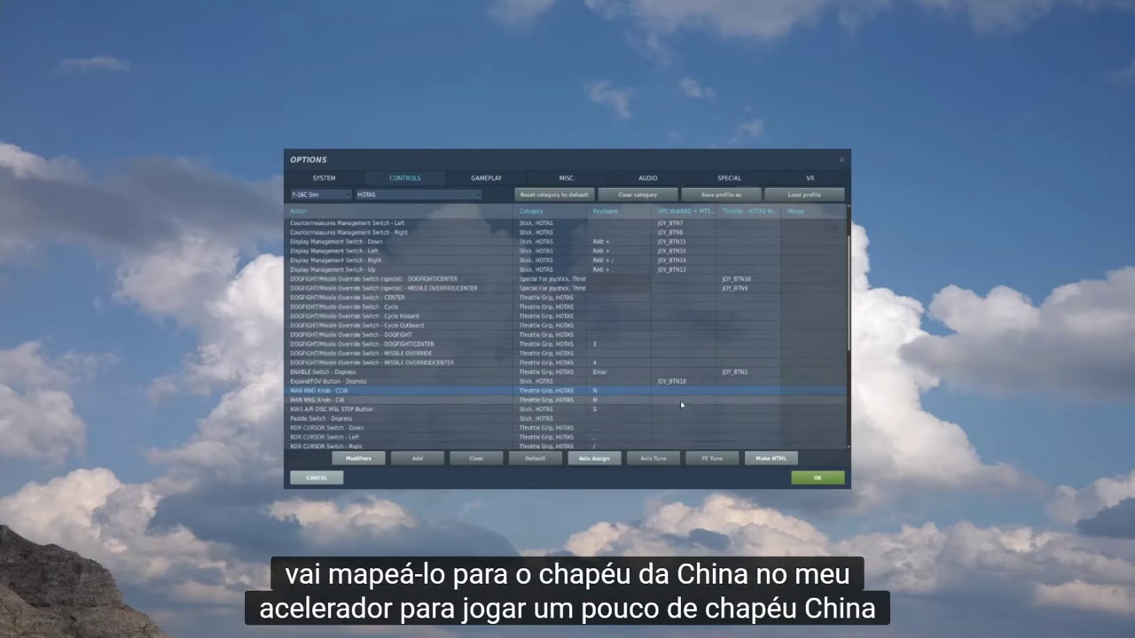
pyautogui.click(749, 394)
pyautogui.doubleClick(749, 394)
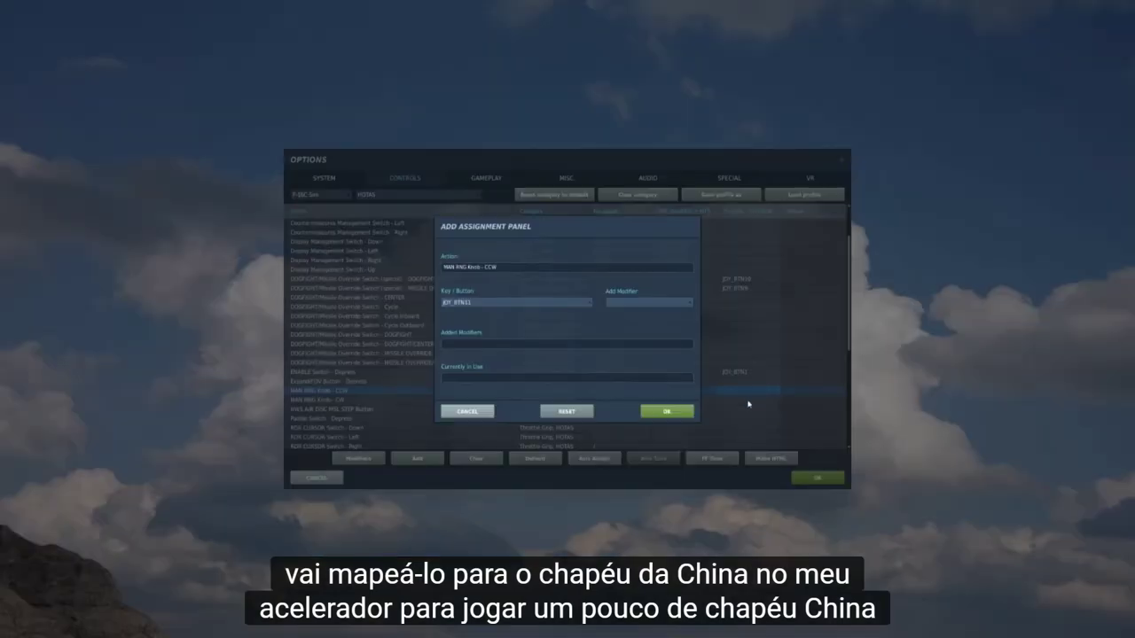
pyautogui.click(678, 412)
pyautogui.click(740, 400)
pyautogui.doubleClick(740, 401)
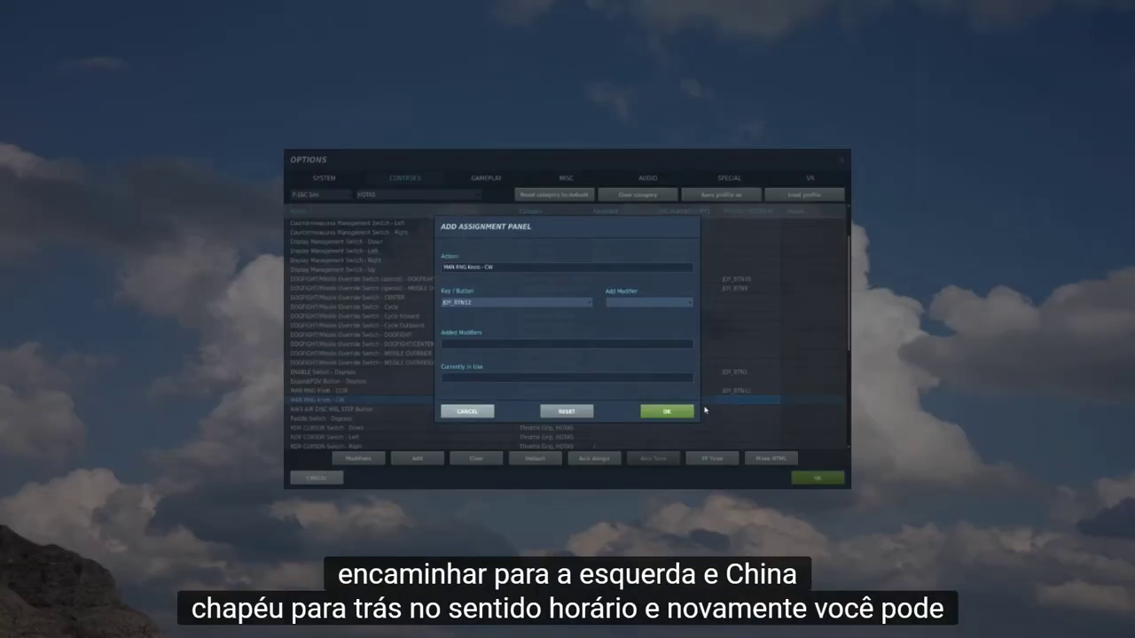
pyautogui.click(666, 412)
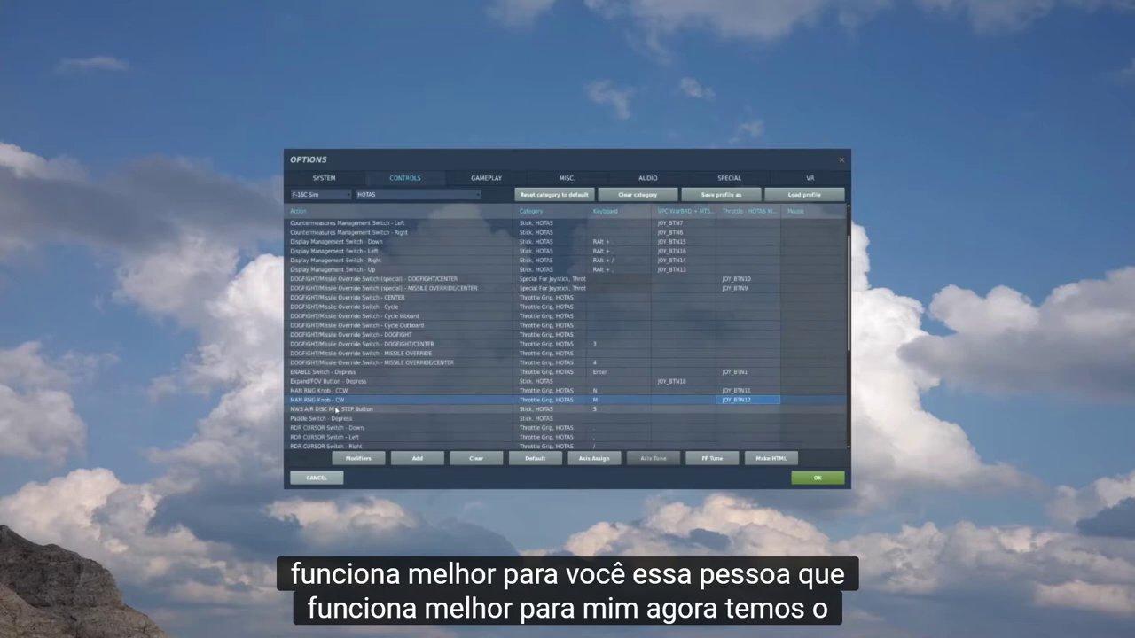
# Step: Assign the stick's JOY_BTN8 to the NWS A/R DISC MSL STEP Button
pyautogui.click(689, 410)
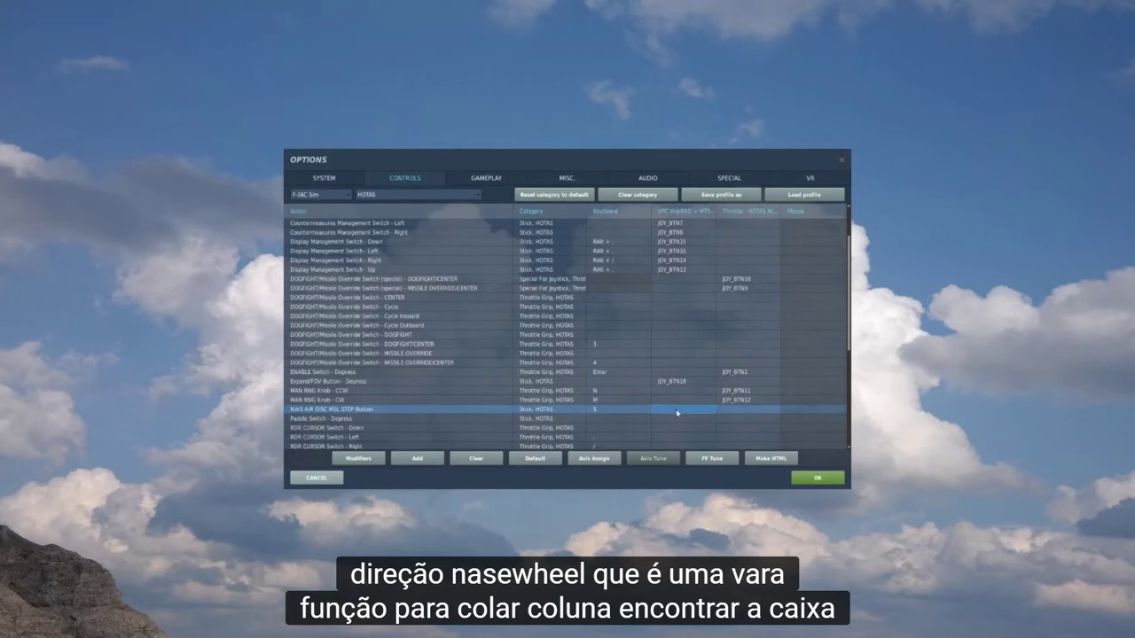
pyautogui.doubleClick(676, 413)
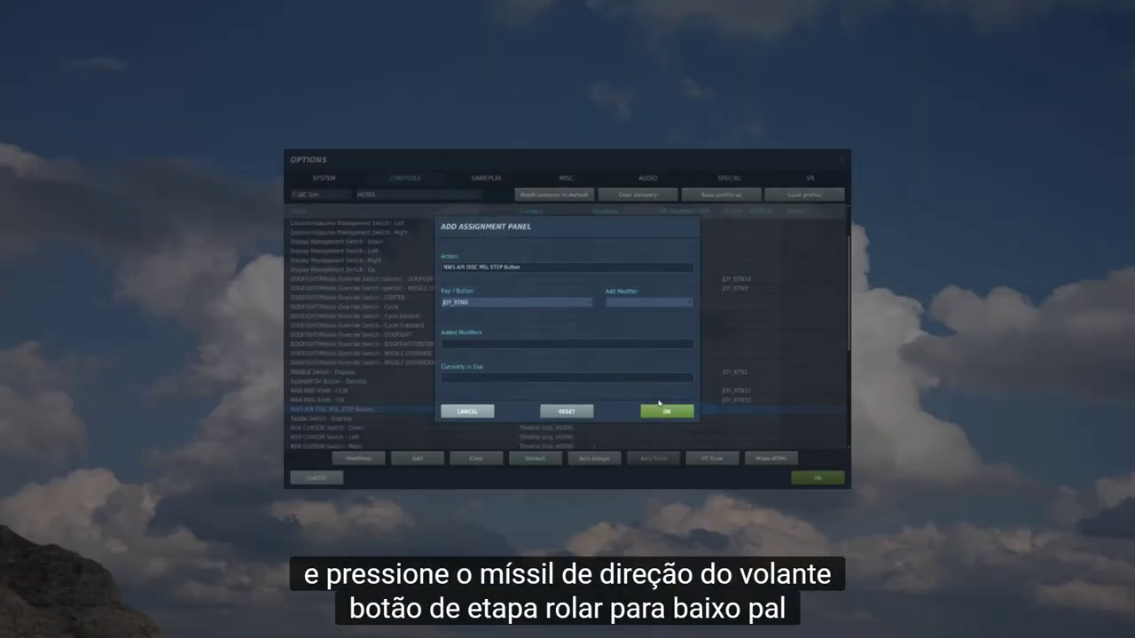
pyautogui.click(665, 410)
# Step: Assign the stick's JOY_BTN19 to the Paddle Switch - Depress action
pyautogui.scroll(-5, 710, 376)
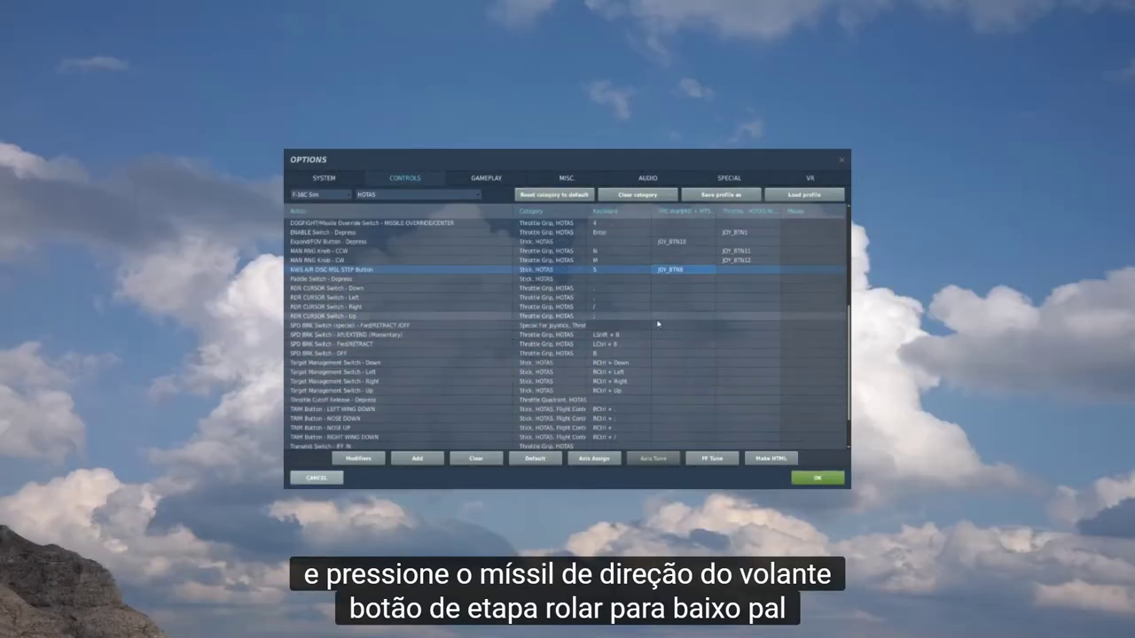
pyautogui.doubleClick(679, 280)
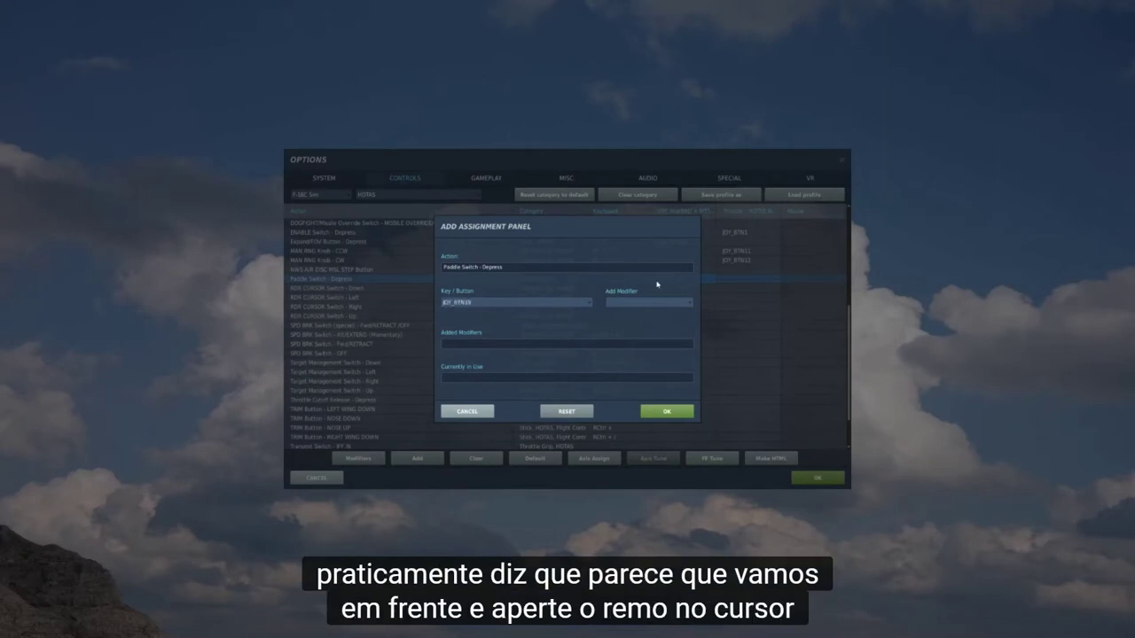
pyautogui.click(666, 411)
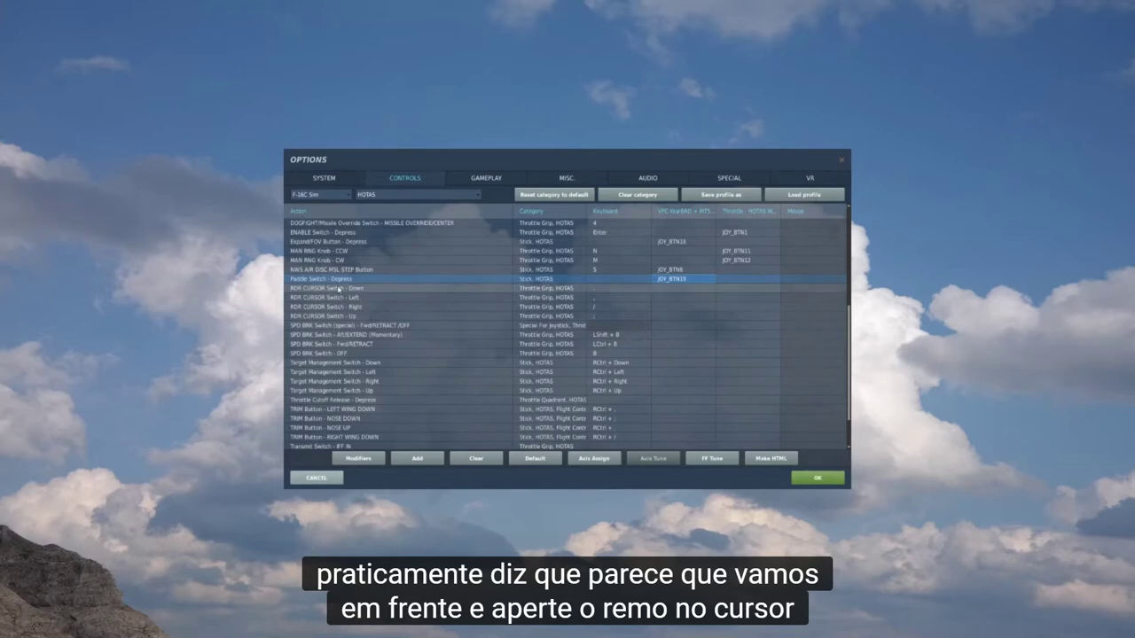
# Step: Switch to the Axis Commands category and assign the throttle's JOY_X to RDR CURSOR Switch - X axis
pyautogui.click(401, 196)
pyautogui.scroll(3, 402, 232)
pyautogui.click(404, 214)
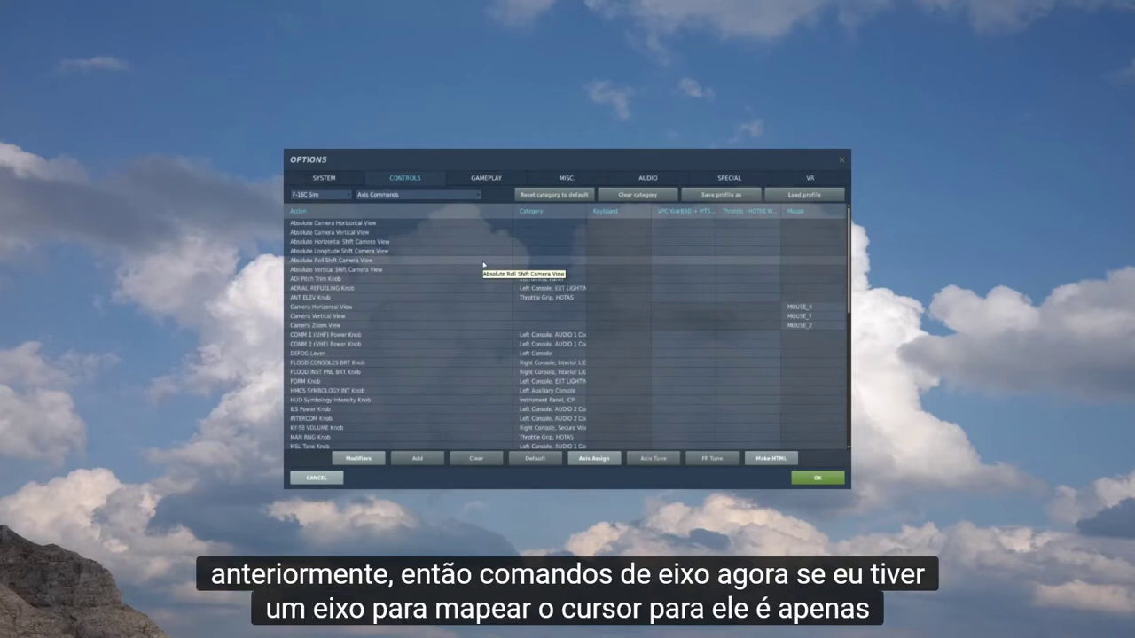
pyautogui.scroll(-3, 498, 328)
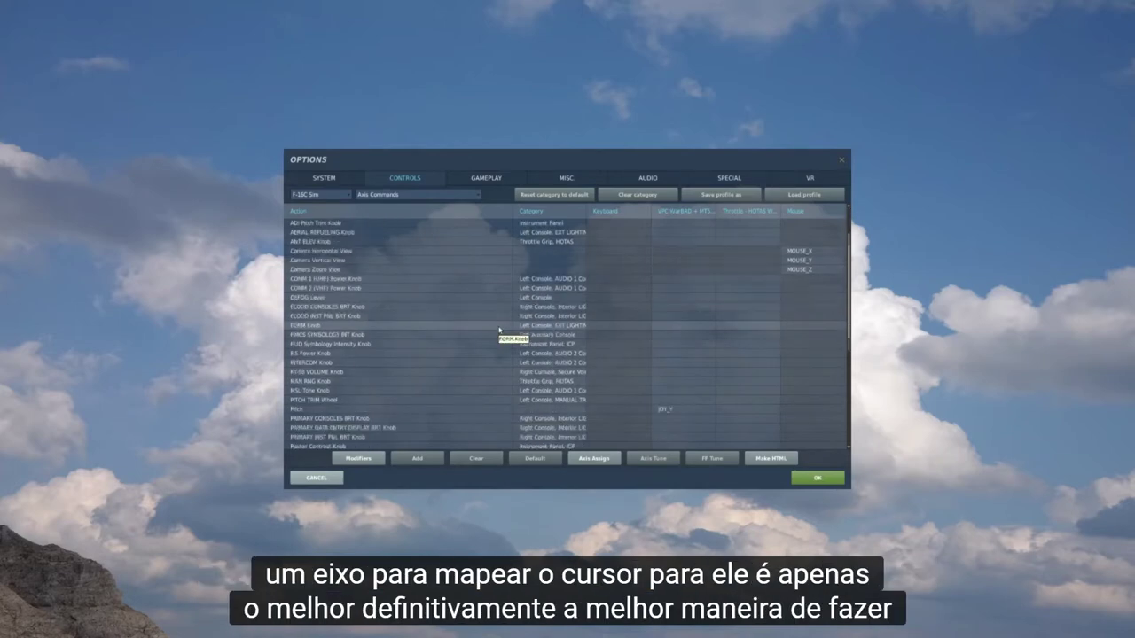
pyautogui.scroll(-1, 497, 324)
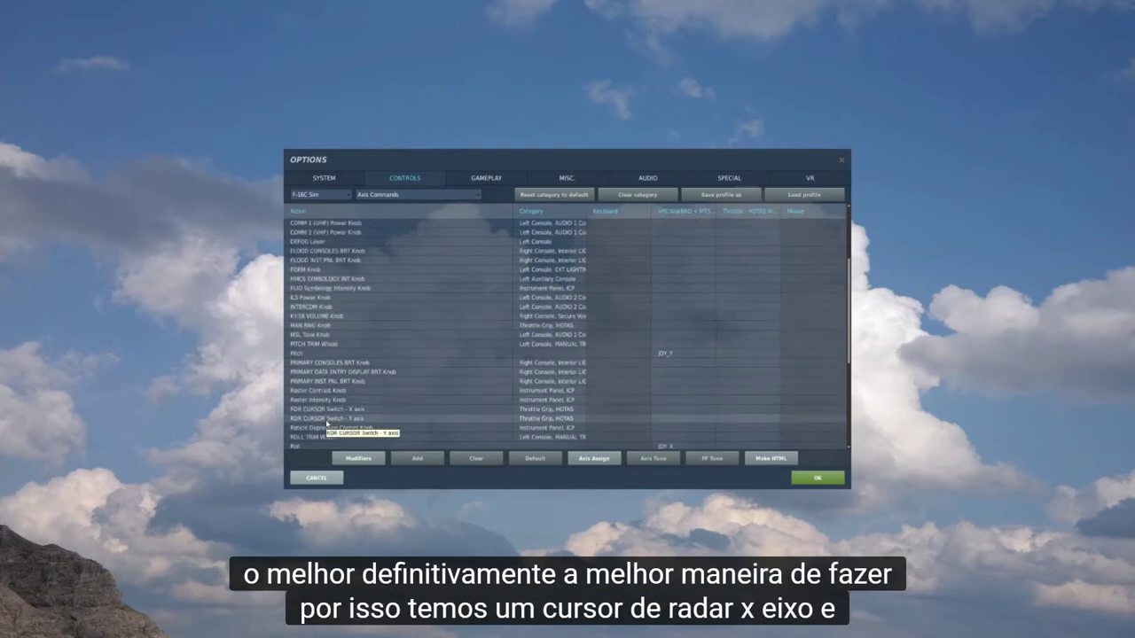
pyautogui.click(330, 410)
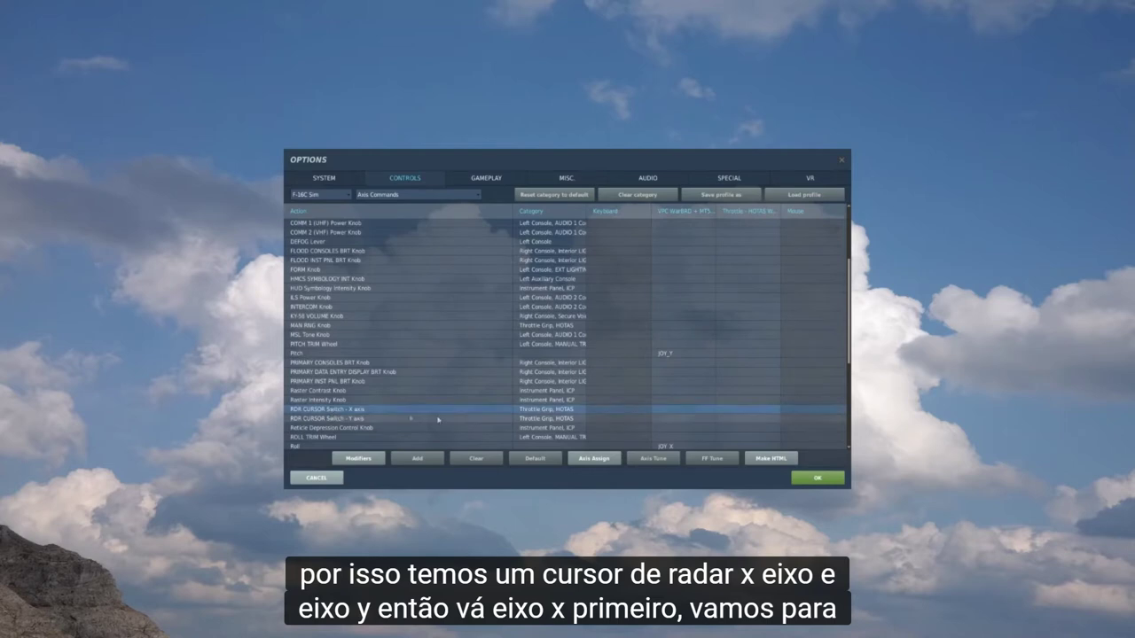
pyautogui.doubleClick(730, 412)
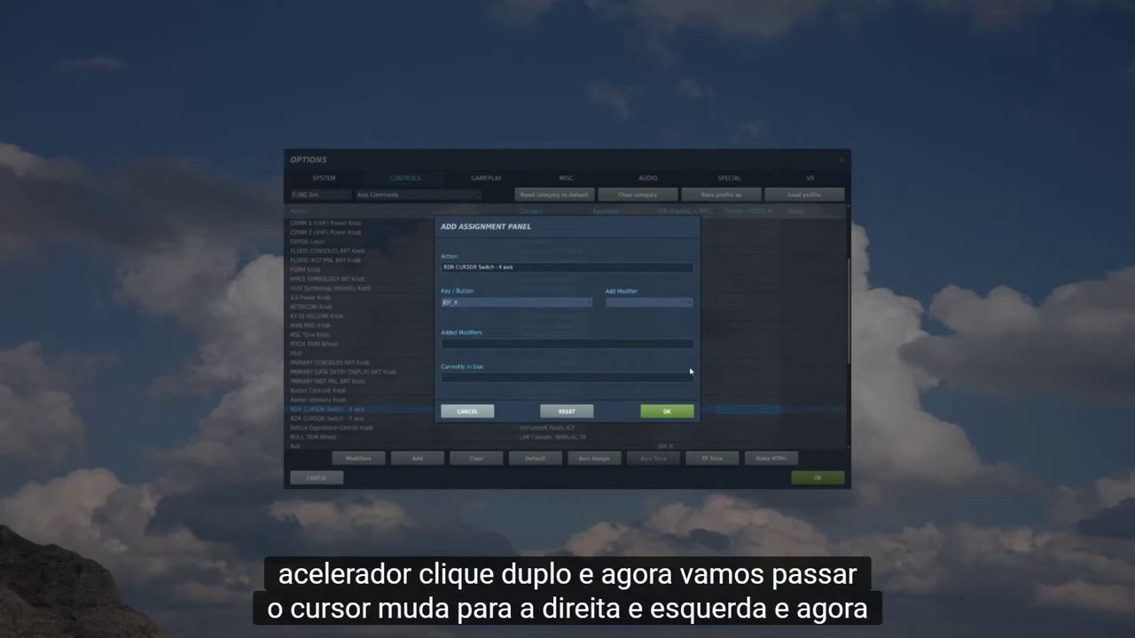
pyautogui.click(665, 412)
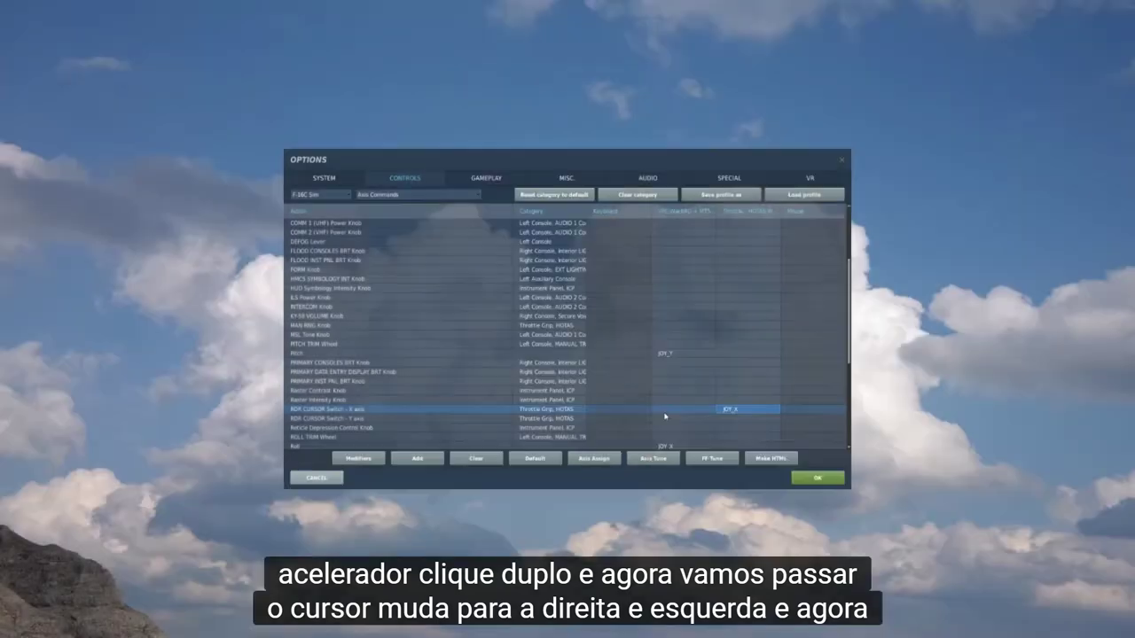
# Step: Assign the throttle's JOY_Y to RDR CURSOR Switch - Y axis
pyautogui.click(411, 420)
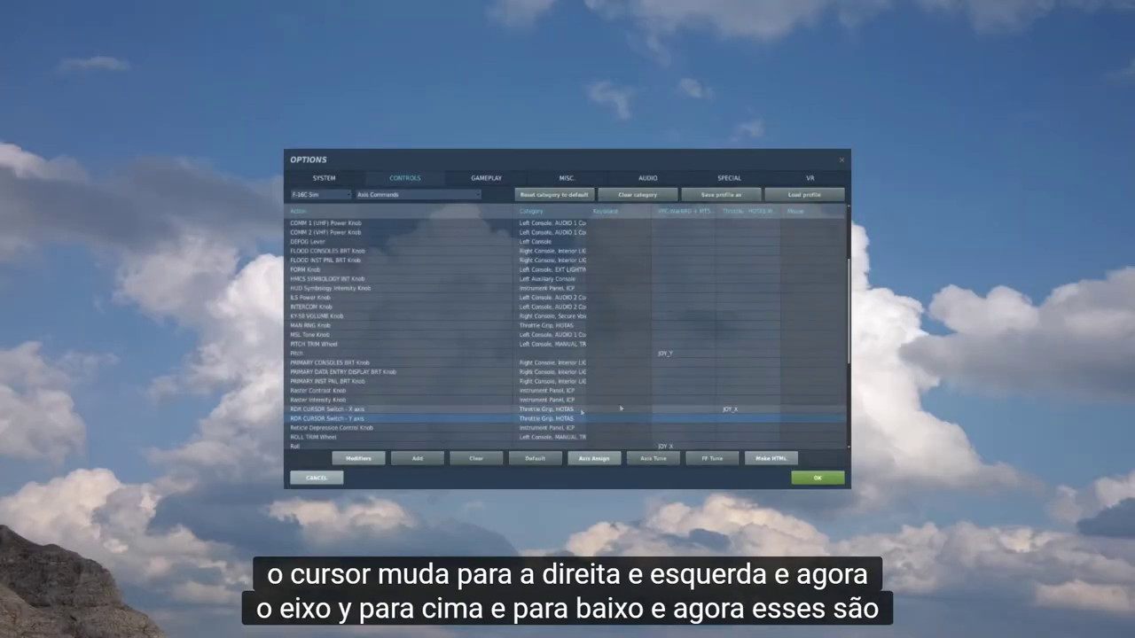
pyautogui.doubleClick(737, 423)
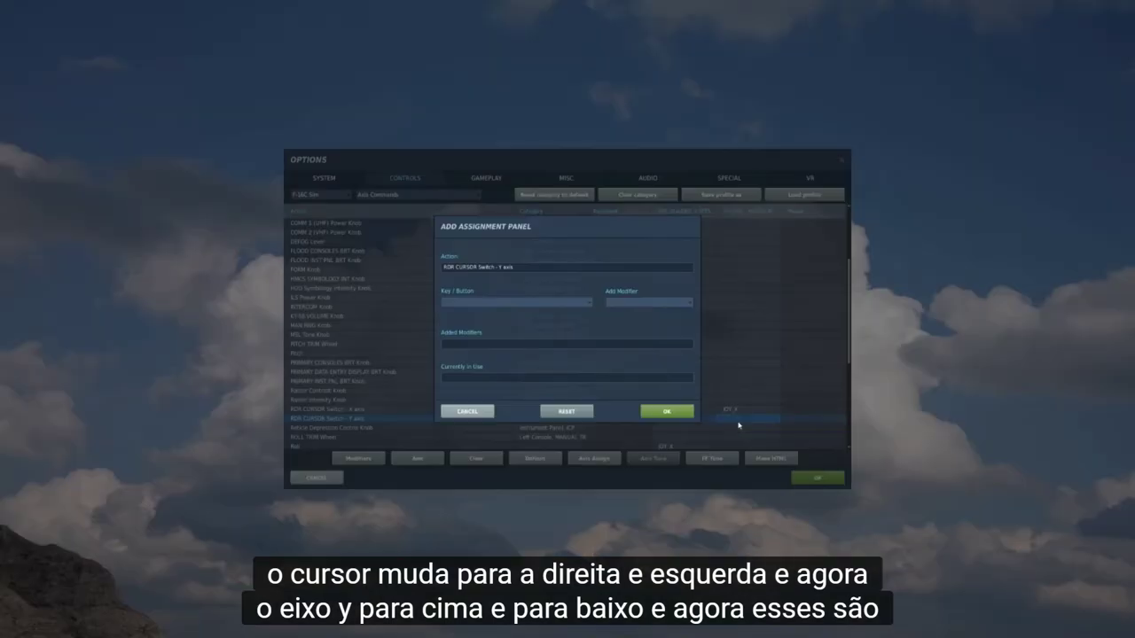
pyautogui.click(667, 411)
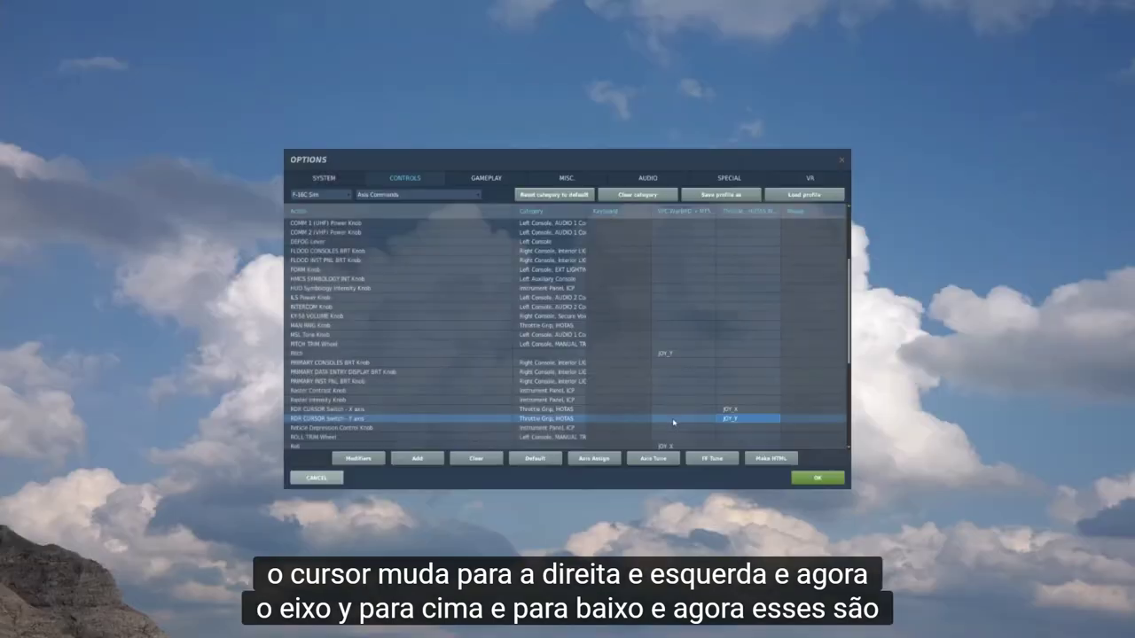
# Step: Switch to the HOTAS category and assign the throttle's JOY_BTN7 to SPD BRK Switch (special) - Fwd/RETRACT /OFF
pyautogui.click(408, 194)
pyautogui.scroll(-2, 419, 250)
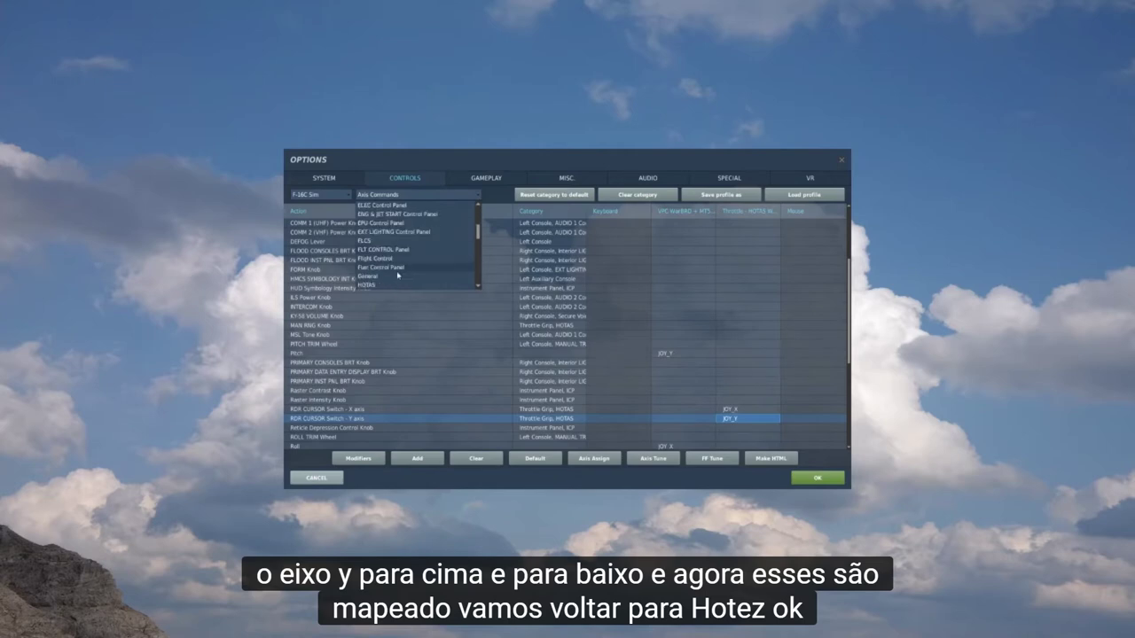
pyautogui.click(387, 286)
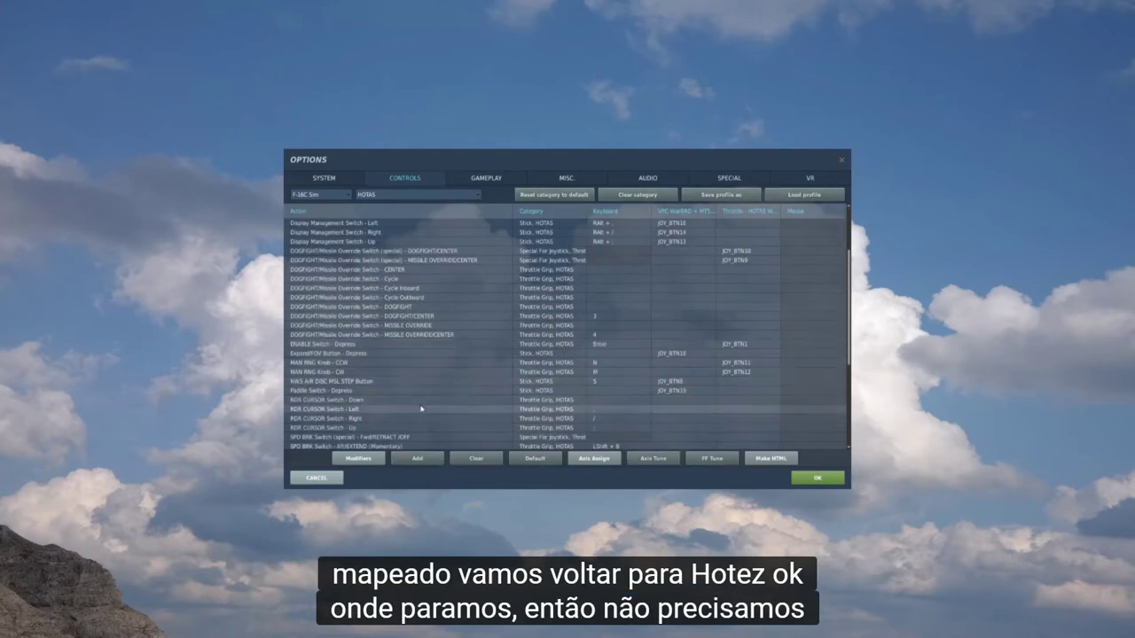
pyautogui.click(380, 428)
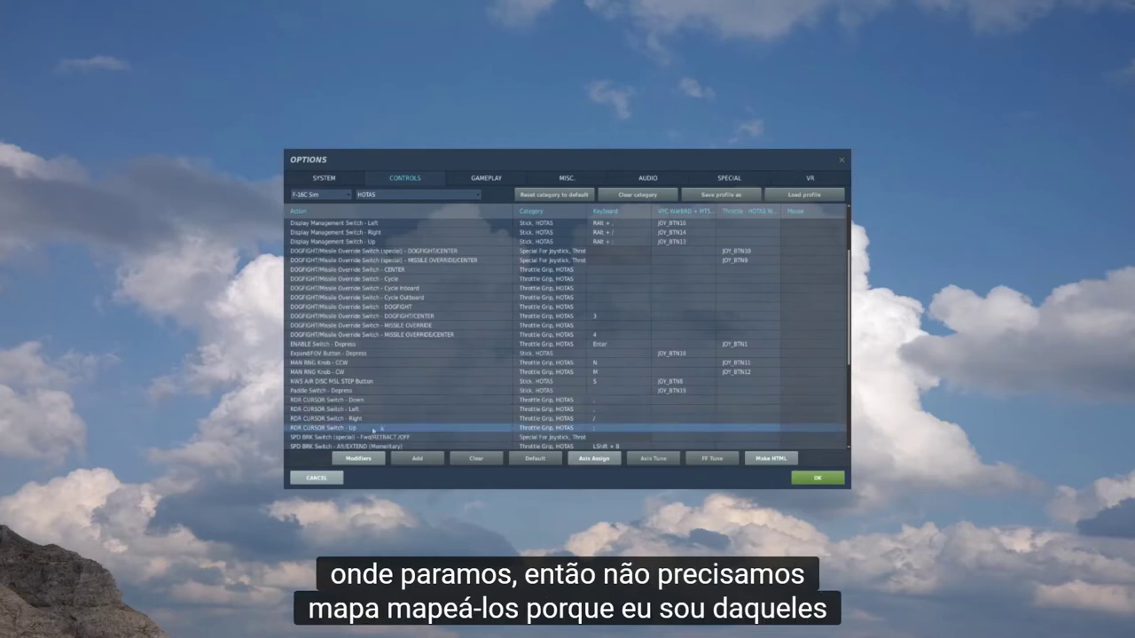
pyautogui.scroll(-2, 381, 430)
pyautogui.click(517, 382)
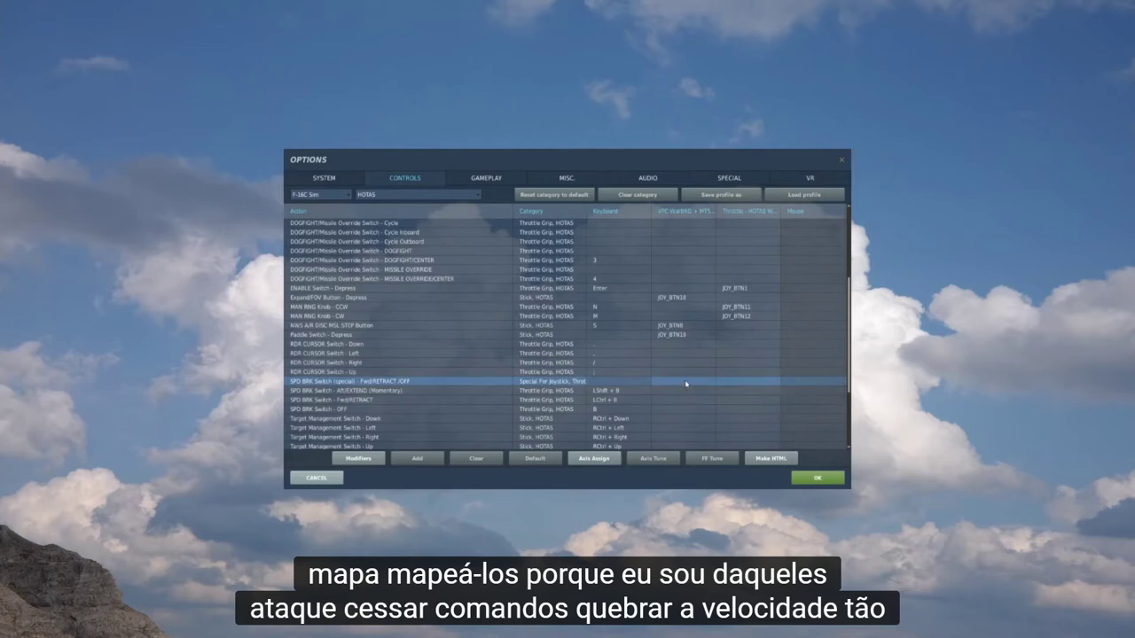
pyautogui.click(743, 387)
pyautogui.doubleClick(743, 386)
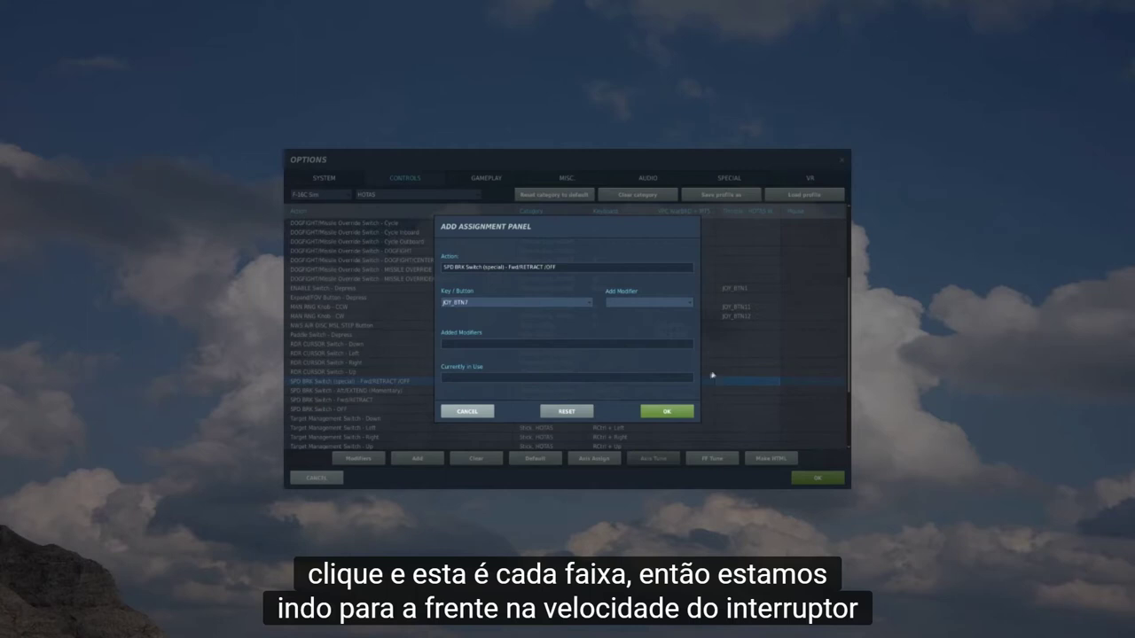
pyautogui.click(684, 413)
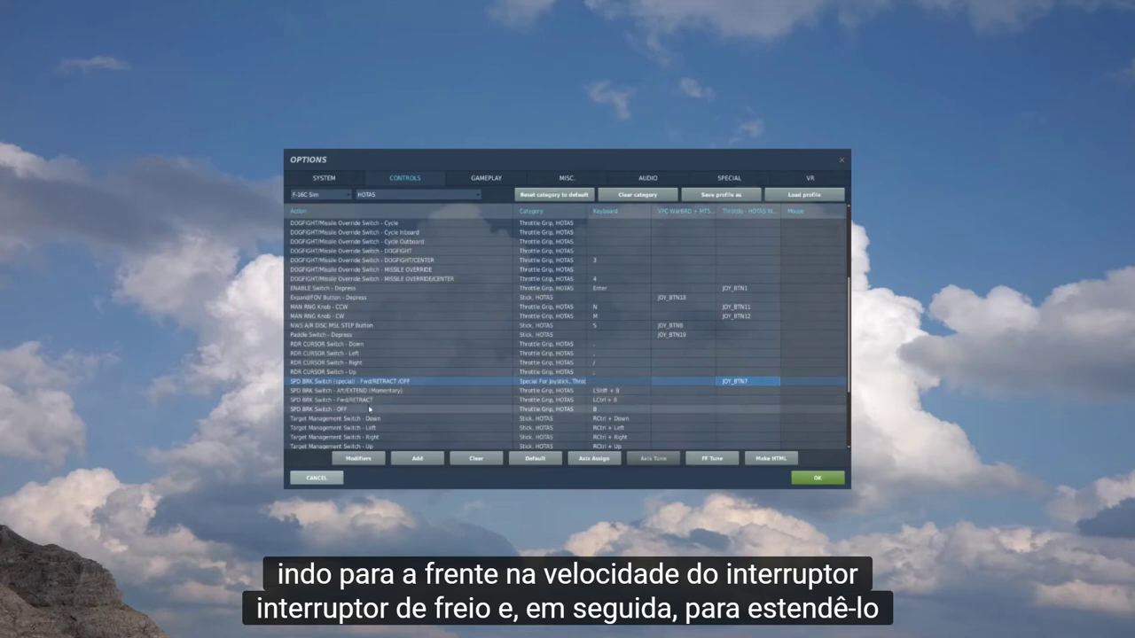
# Step: Assign the throttle's JOY_BTN8 to SPD BRK Switch - Aft/EXTEND (Momentary)
pyautogui.click(390, 391)
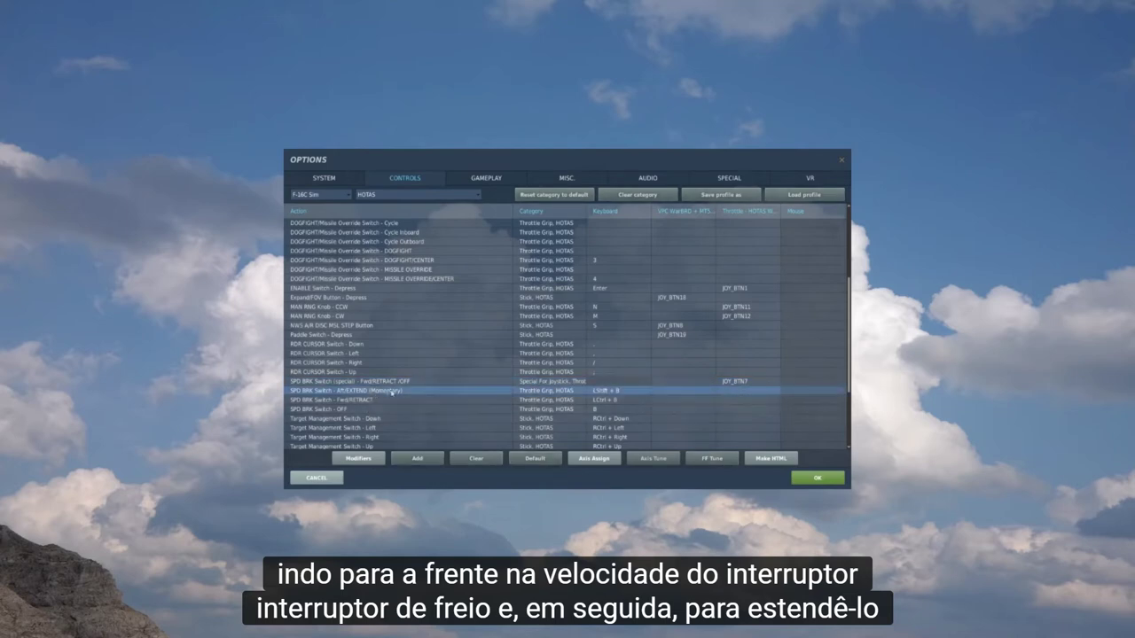
pyautogui.click(741, 391)
pyautogui.doubleClick(741, 393)
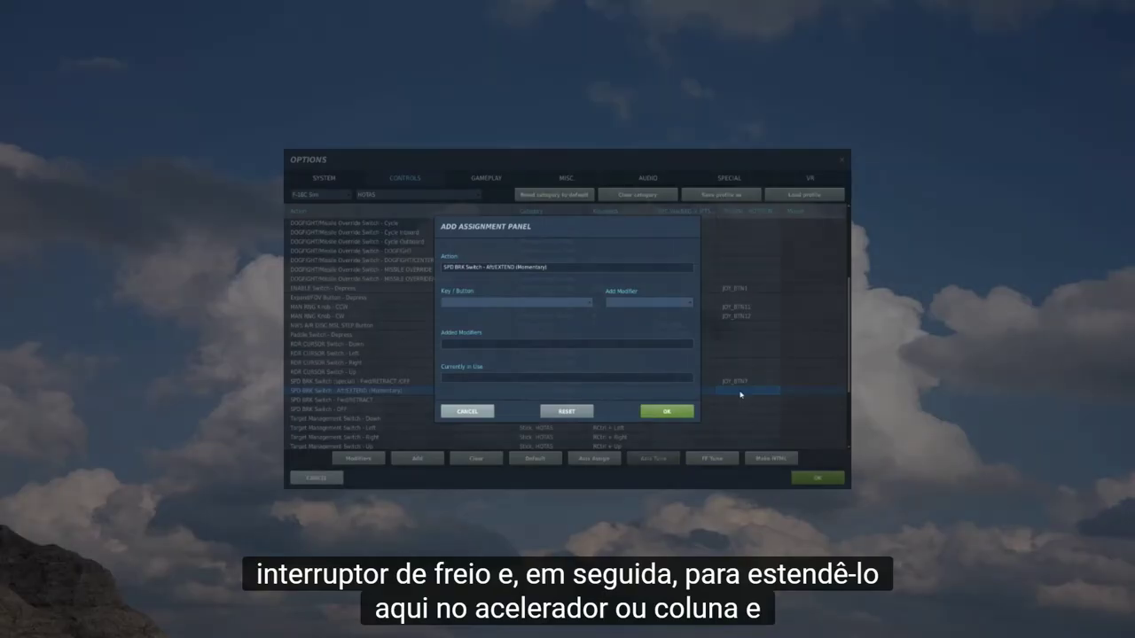
pyautogui.click(667, 411)
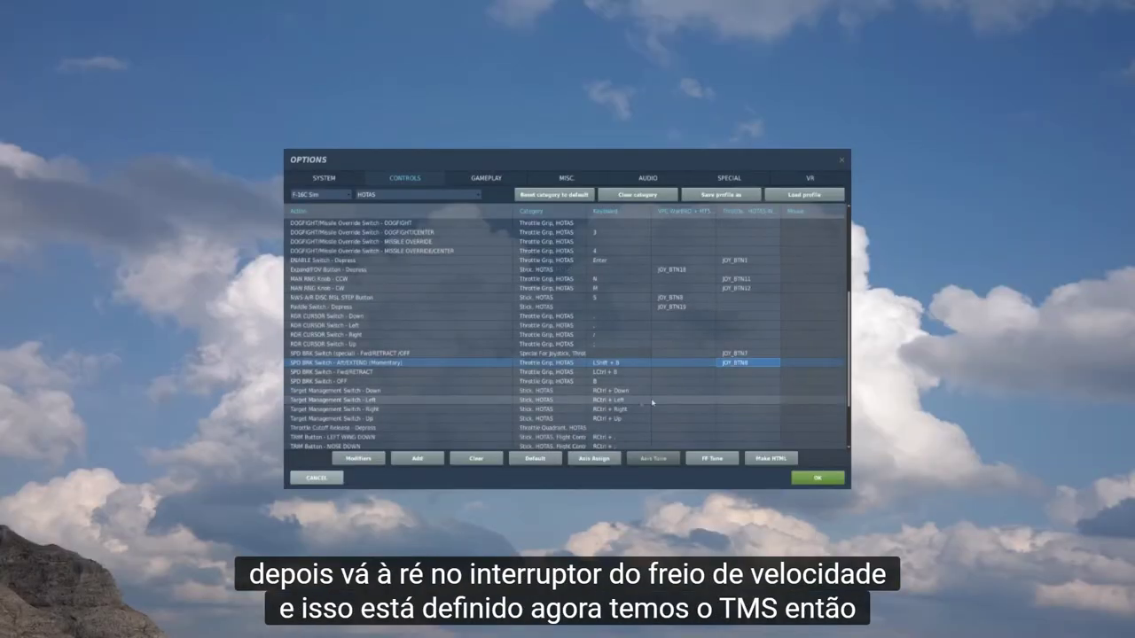
# Step: Assign the stick's JOY_BTN_POV1_D to Target Management Switch - Down and JOY_BTN_POV1_L to Target Management Switch - Left
pyautogui.click(391, 387)
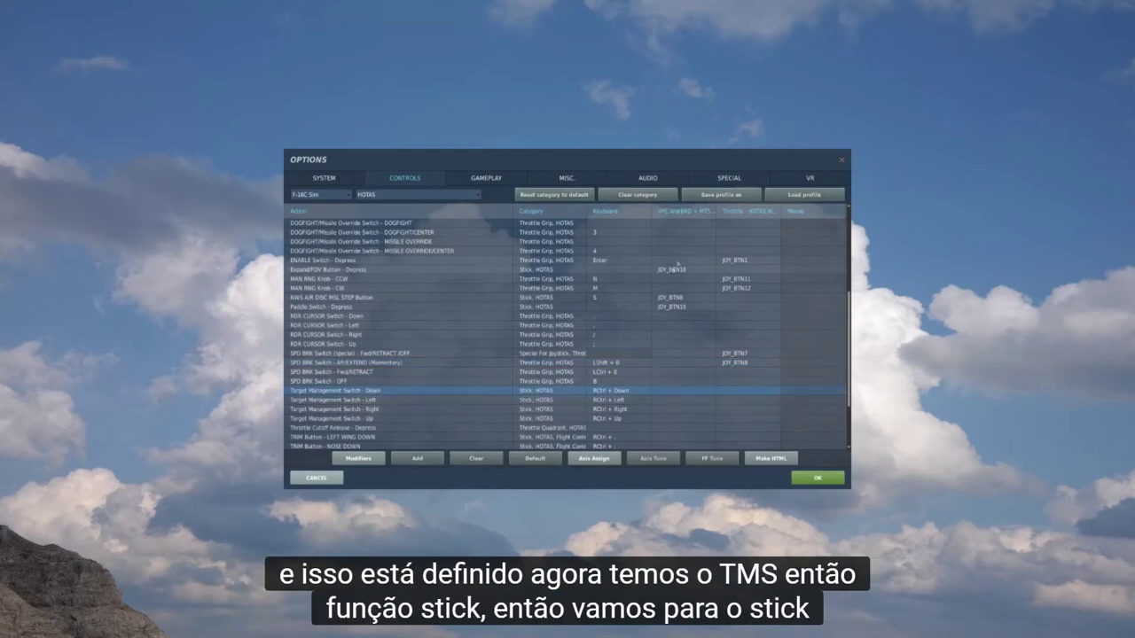
pyautogui.click(673, 387)
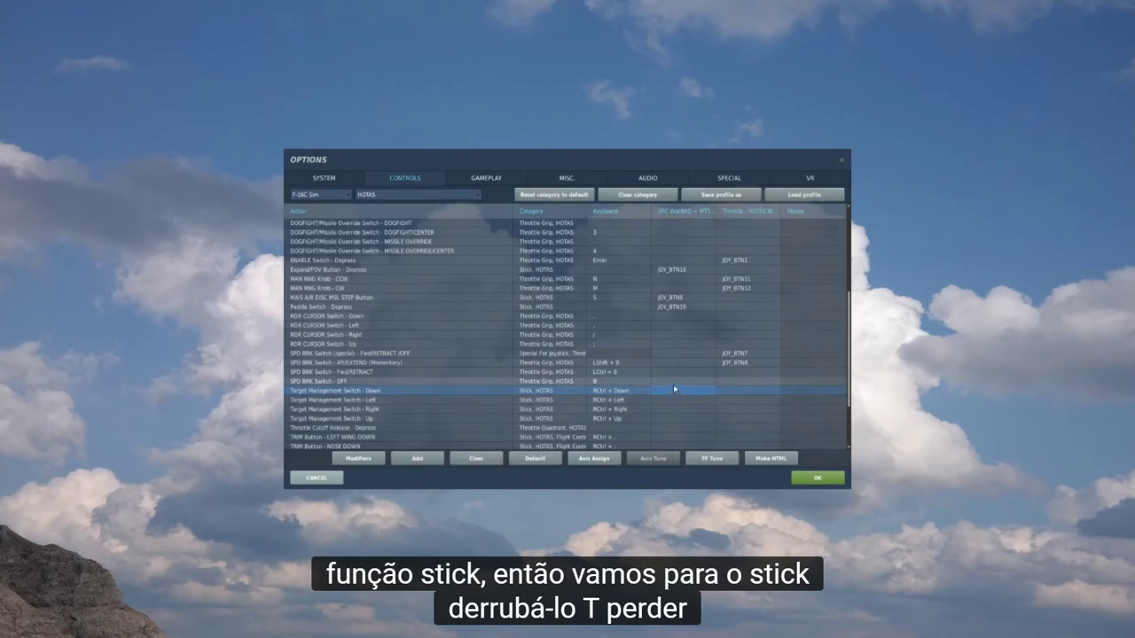
pyautogui.doubleClick(673, 389)
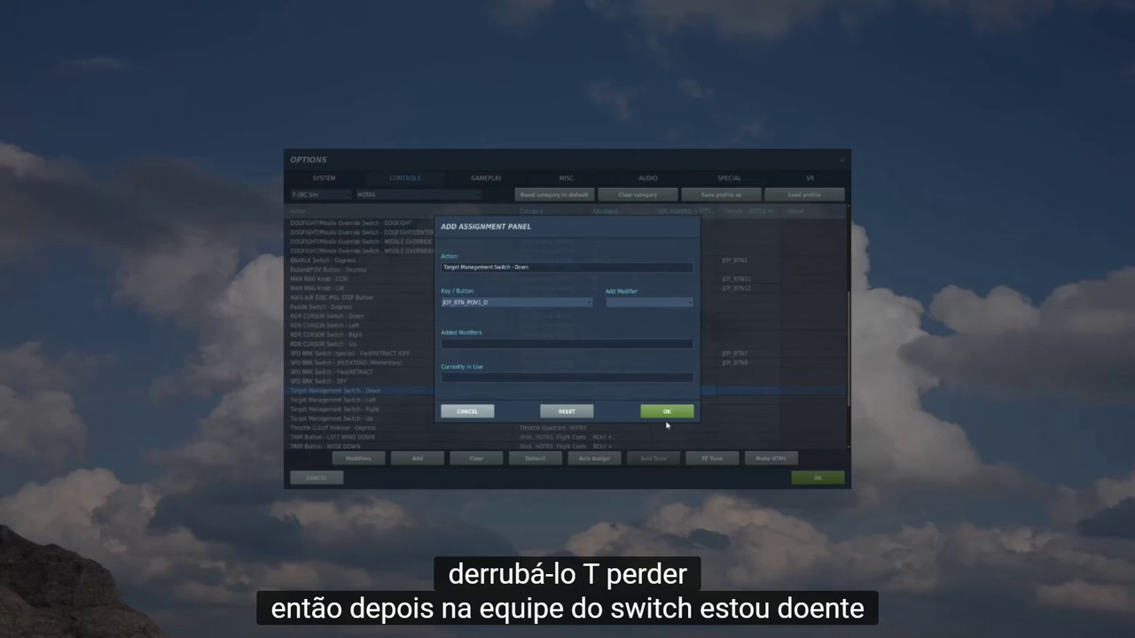
pyautogui.click(666, 411)
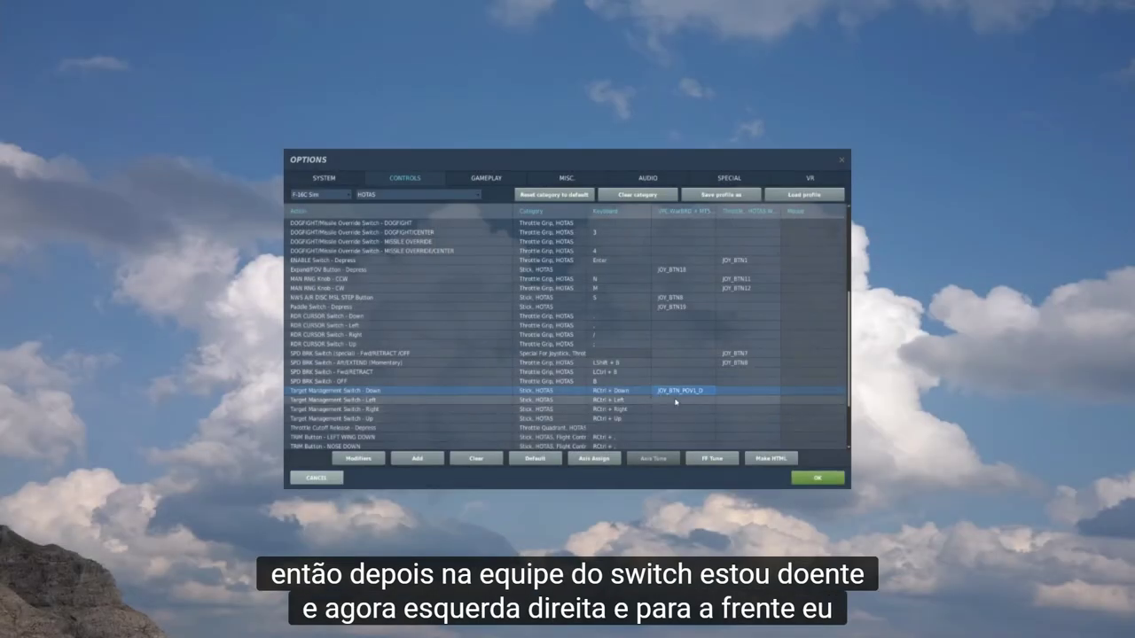
pyautogui.doubleClick(675, 400)
pyautogui.click(671, 412)
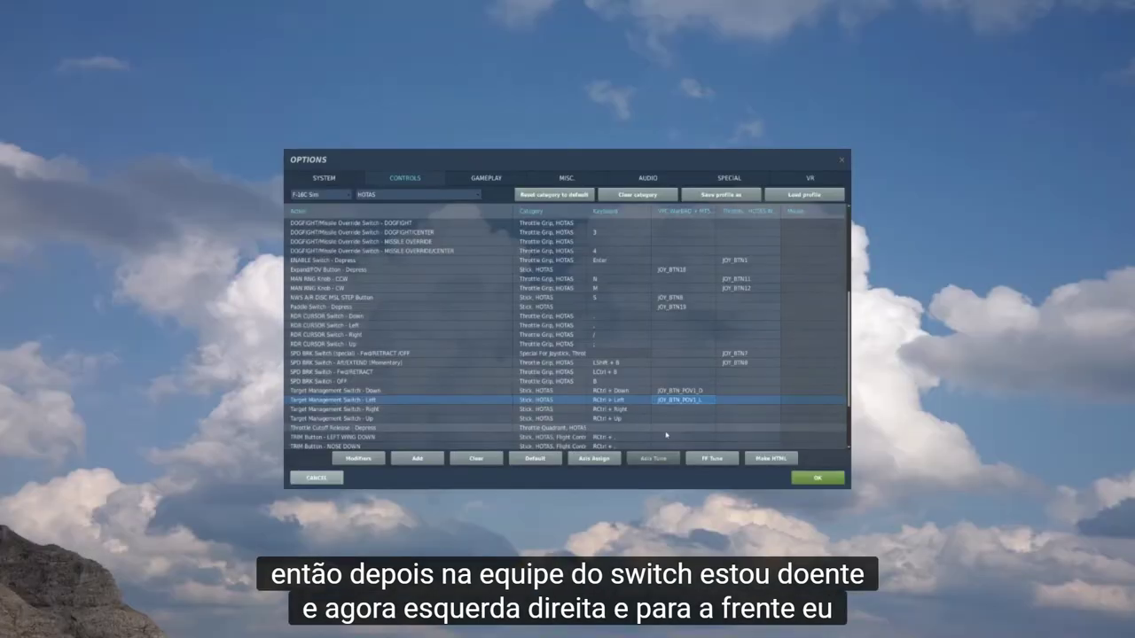
# Step: Assign the stick's JOY_BTN_POV1_R to Target Management Switch - Right and JOY_BTN_POV1_U to Target Management Switch - Up
pyautogui.doubleClick(675, 408)
pyautogui.click(668, 413)
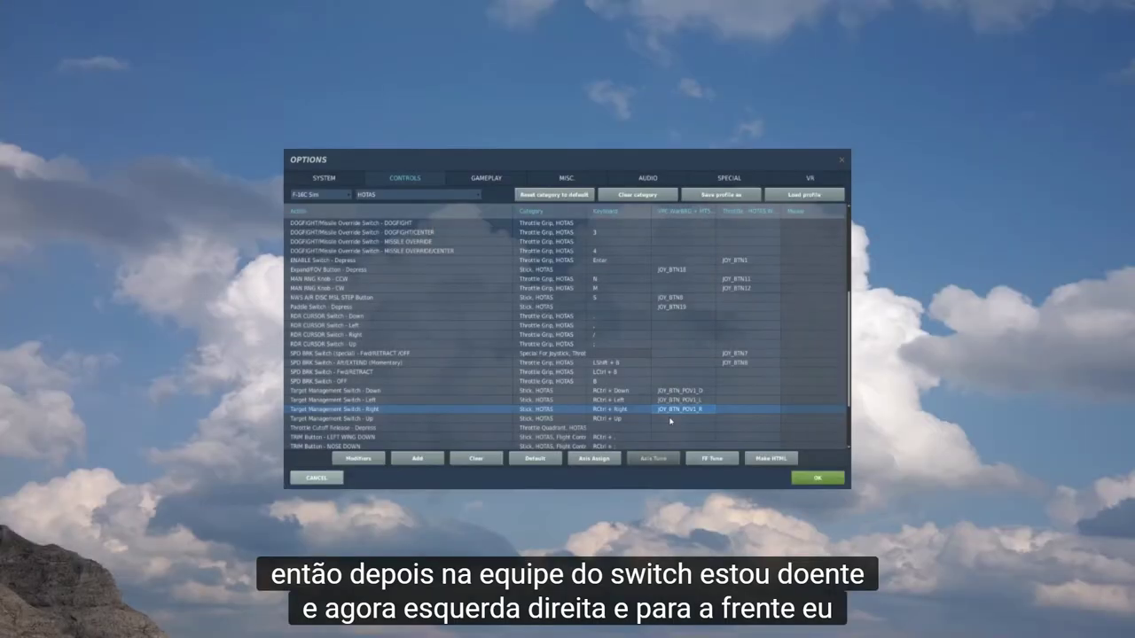
pyautogui.doubleClick(671, 419)
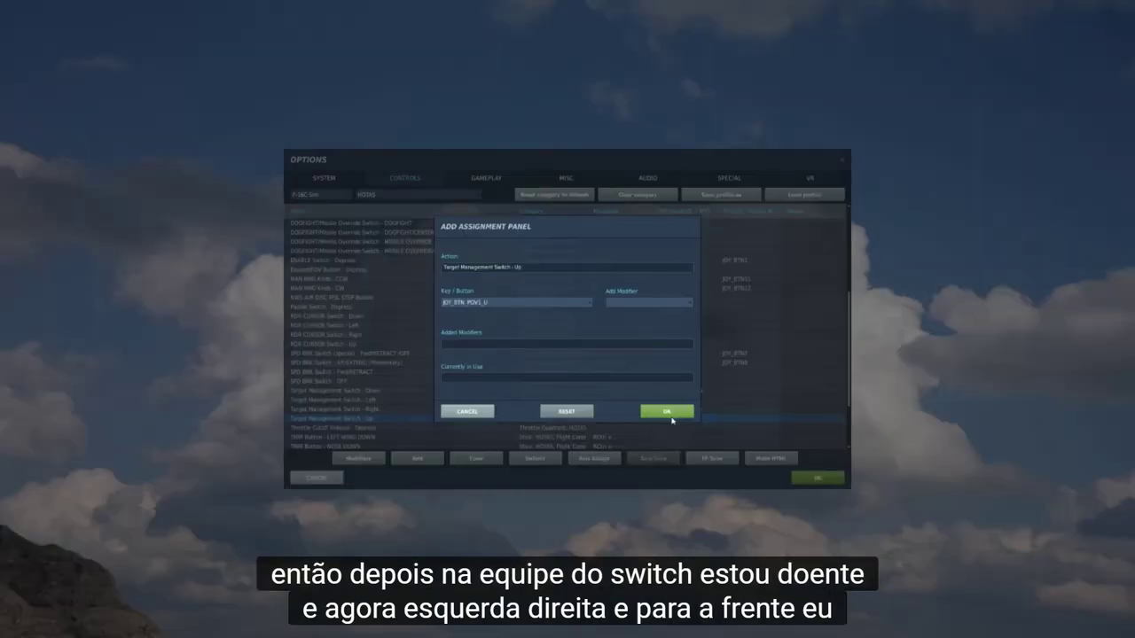
pyautogui.click(668, 412)
# Step: Assign the stick's JOY_BTN12 to TRIM Button - LEFT WING DOWN and JOY_BTN9 to TRIM Button - NOSE DOWN
pyautogui.scroll(-3, 690, 381)
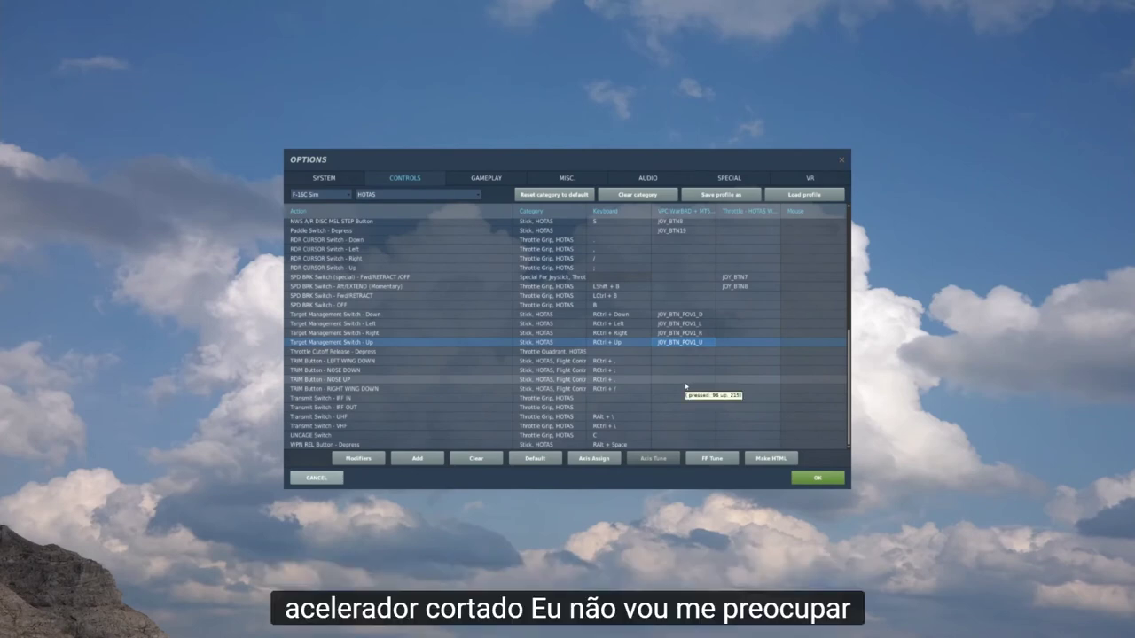
pyautogui.click(370, 362)
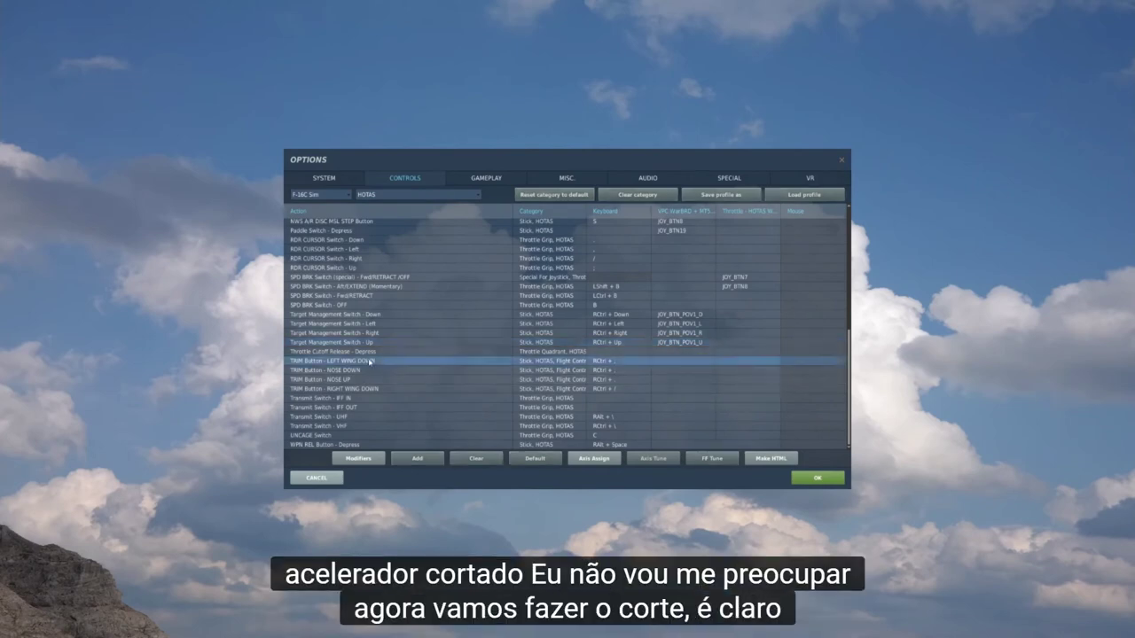
pyautogui.doubleClick(685, 363)
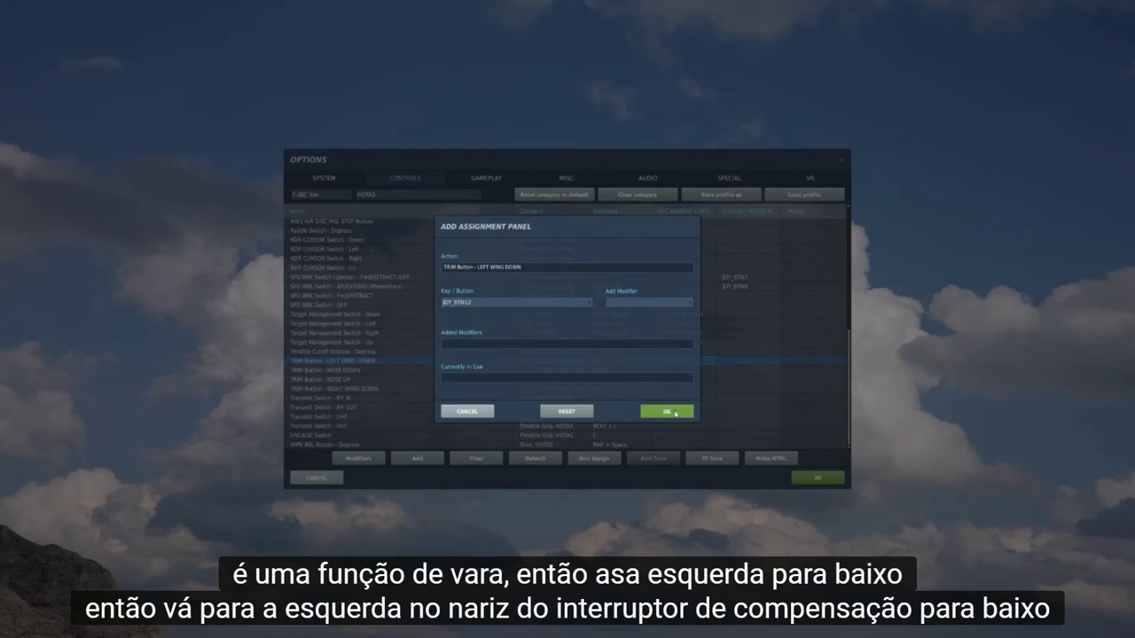
pyautogui.click(670, 413)
pyautogui.doubleClick(675, 371)
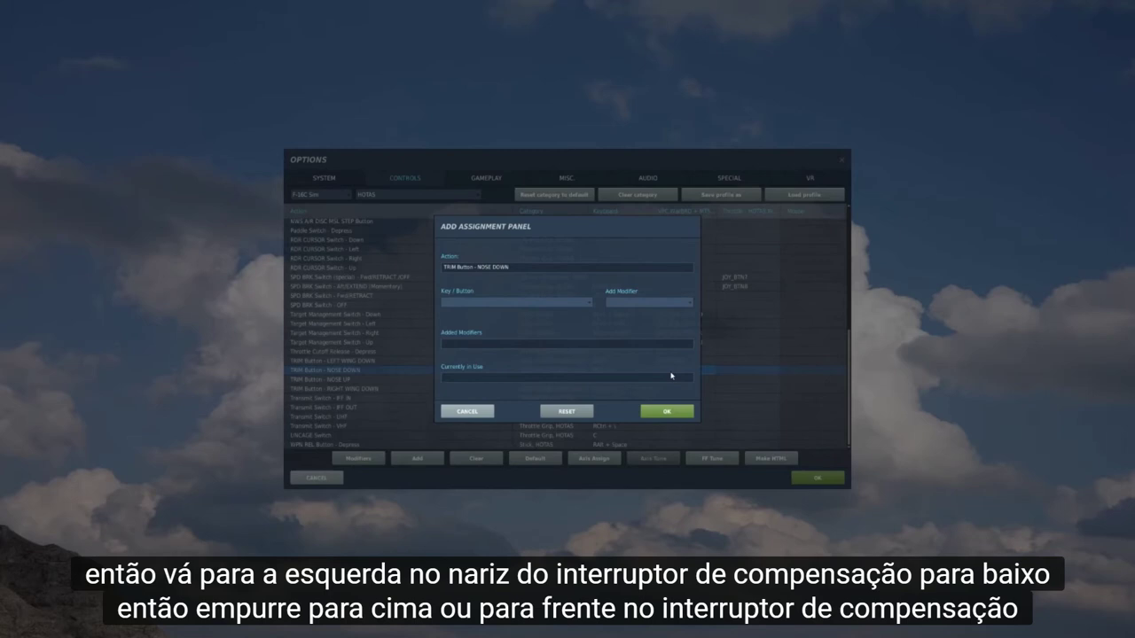
pyautogui.click(668, 412)
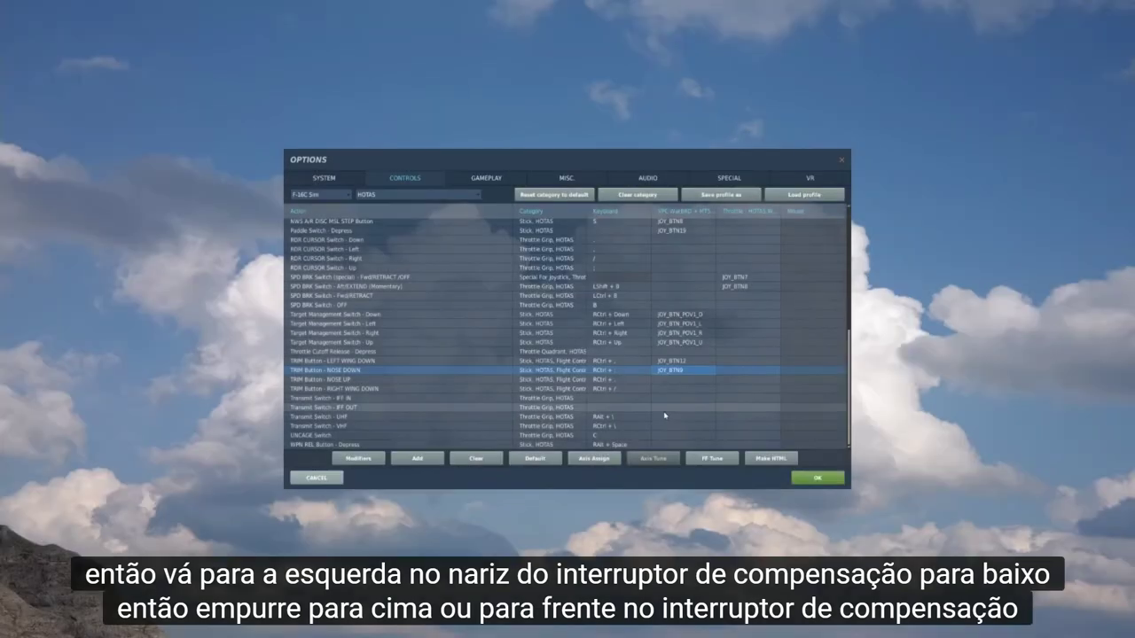
# Step: Assign the stick's JOY_BTN11 to TRIM Button - NOSE UP and JOY_BTN10 to TRIM Button - RIGHT WING DOWN
pyautogui.doubleClick(707, 382)
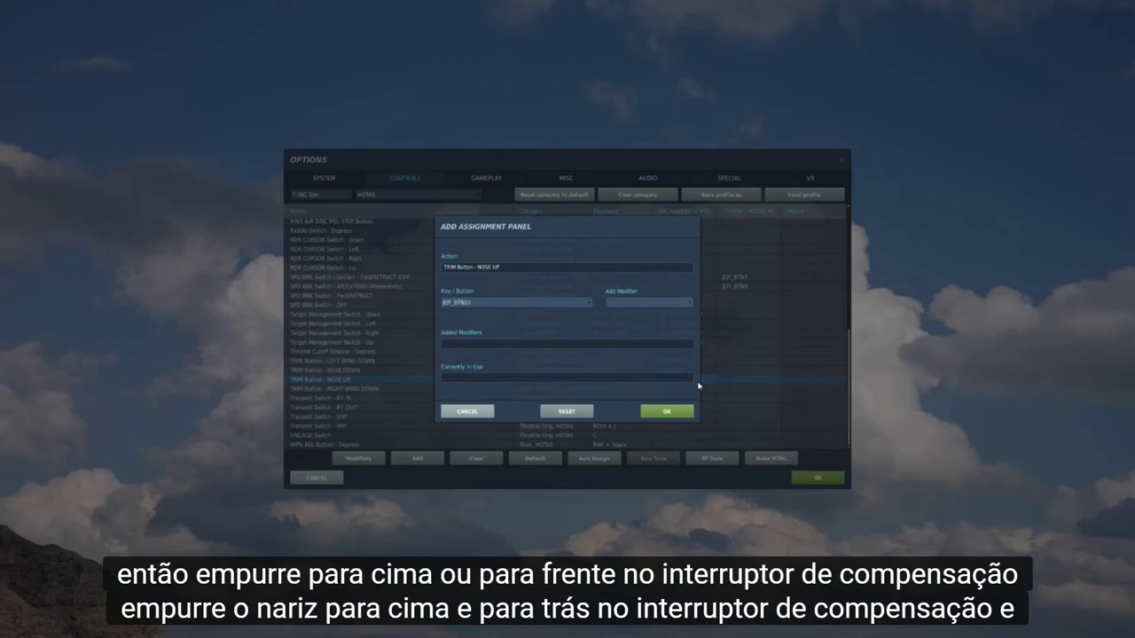
pyautogui.click(656, 409)
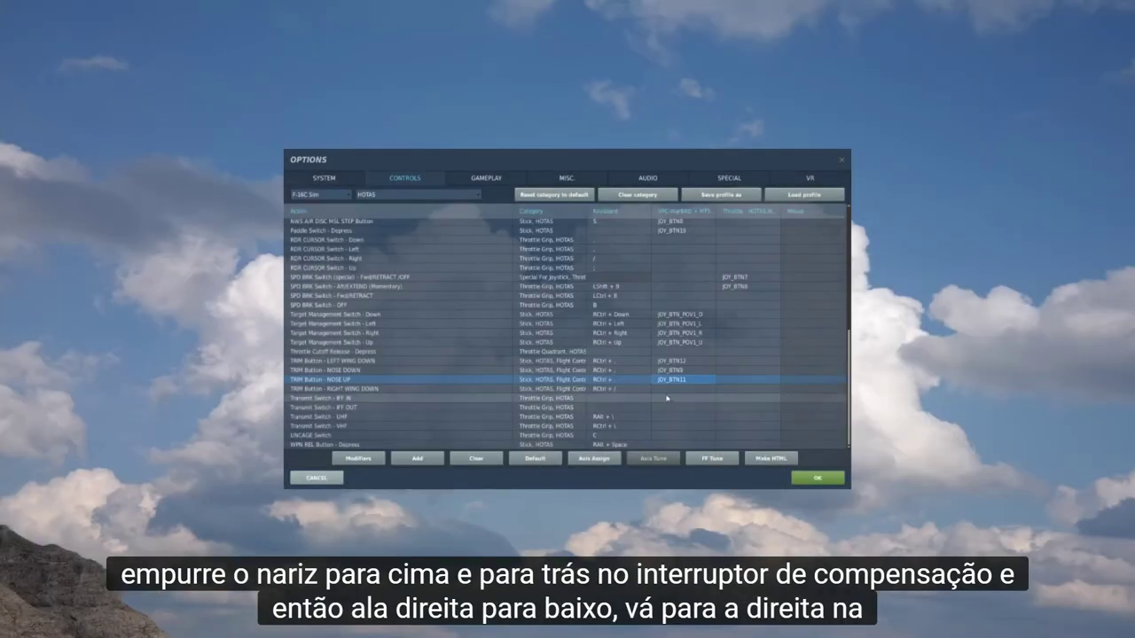
pyautogui.doubleClick(664, 388)
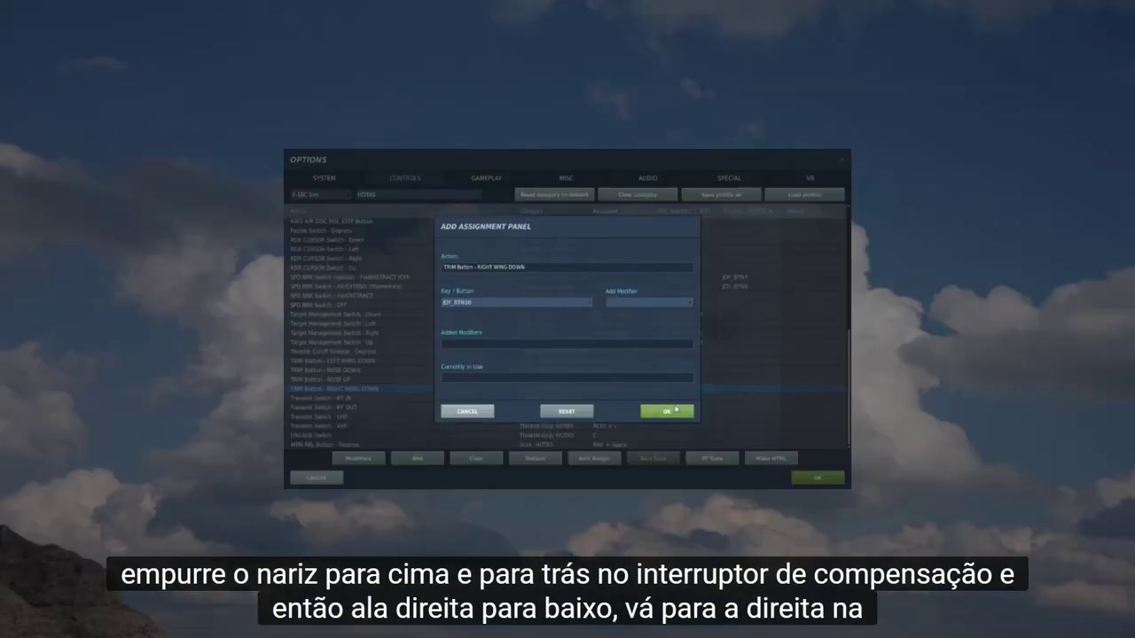
pyautogui.click(677, 412)
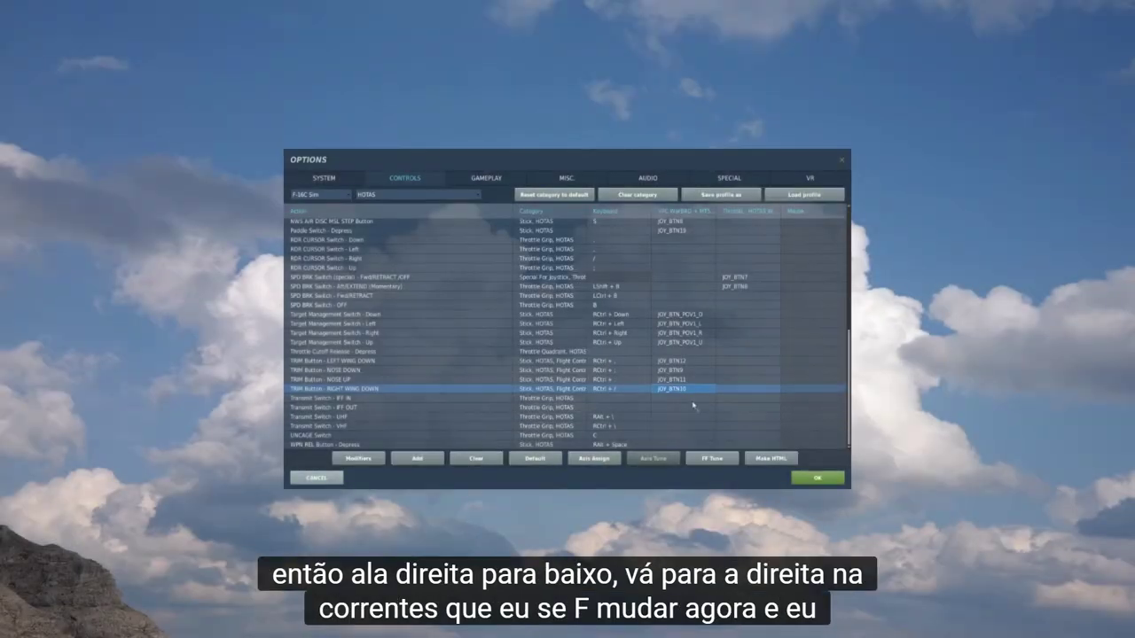
pyautogui.click(694, 399)
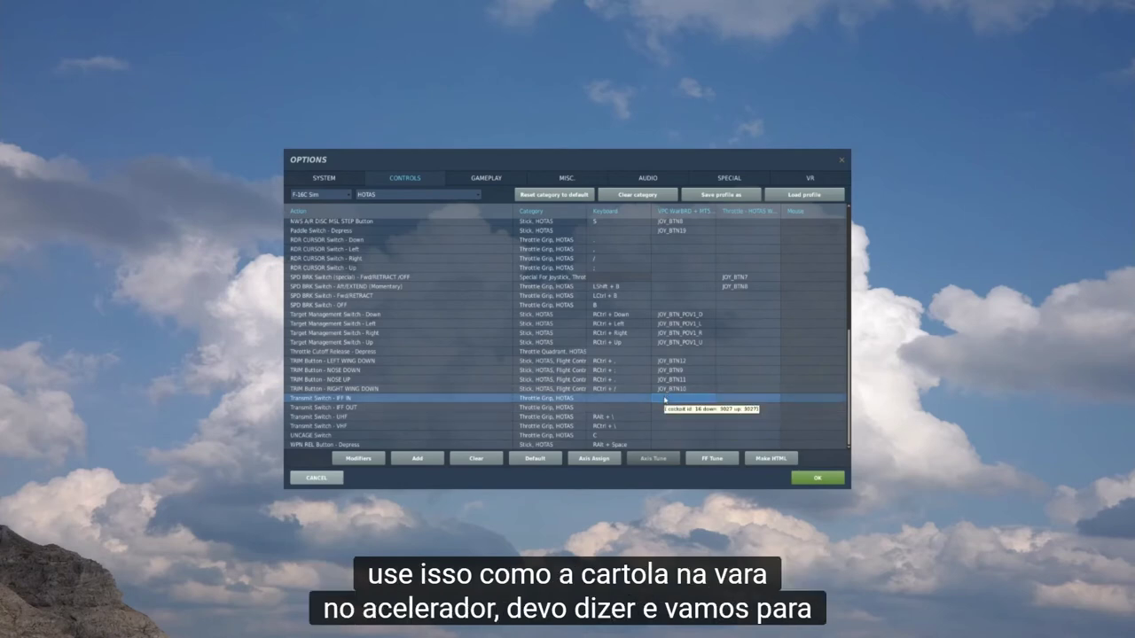
pyautogui.doubleClick(664, 400)
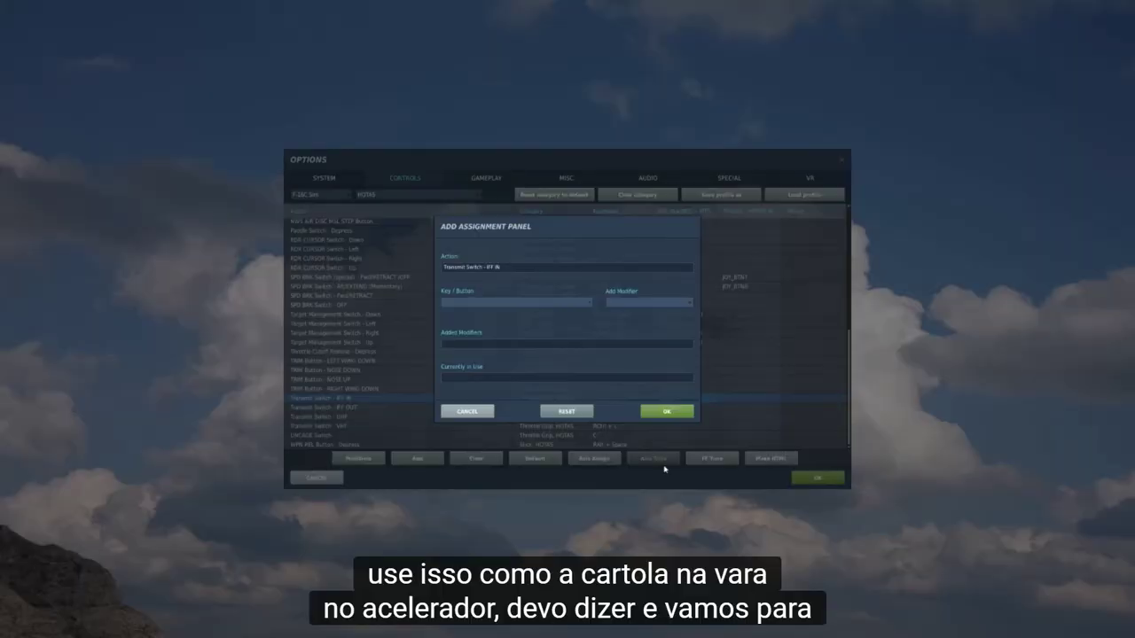
pyautogui.click(461, 411)
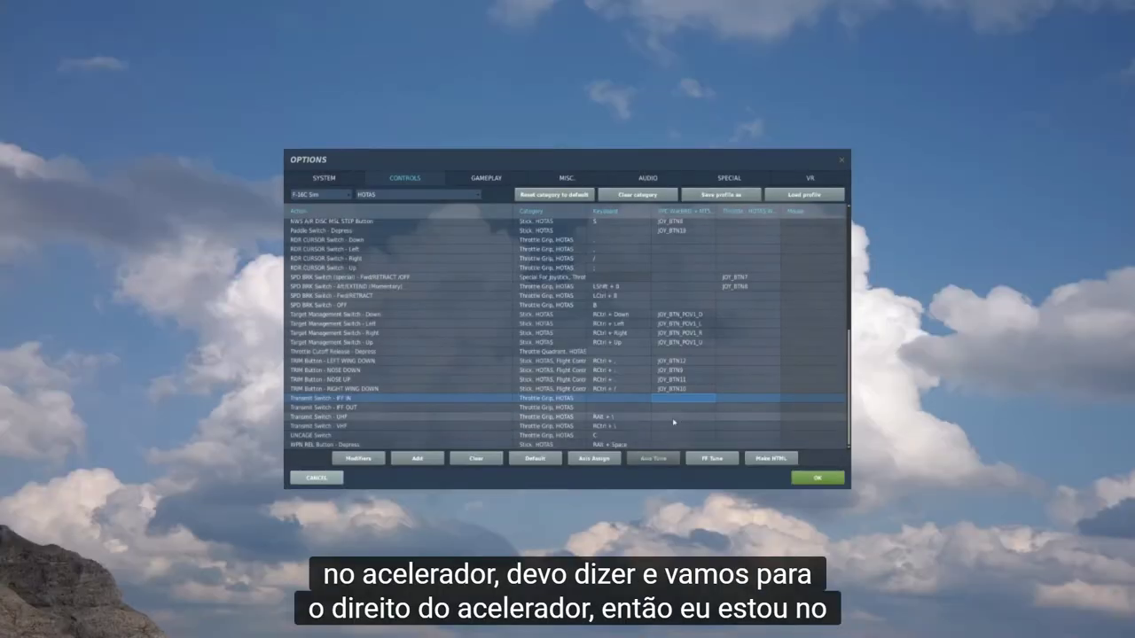
# Step: Assign the throttle's JOY_BTN4 to Transmit Switch - IFF IN and JOY_BTN6 to Transmit Switch - IFF OUT
pyautogui.doubleClick(742, 399)
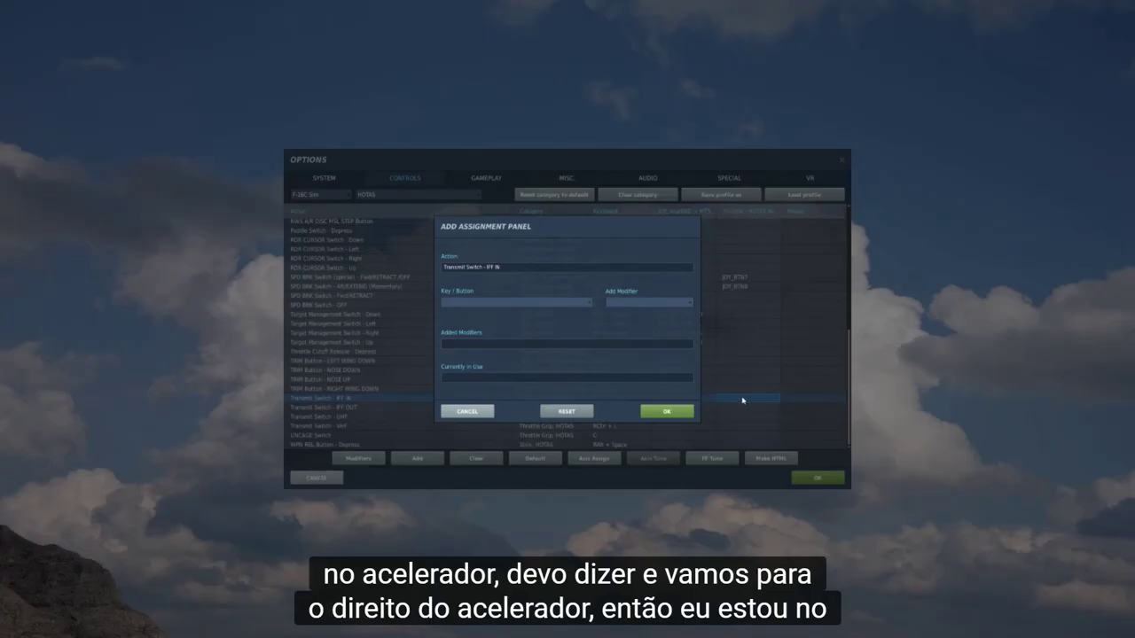
pyautogui.click(674, 414)
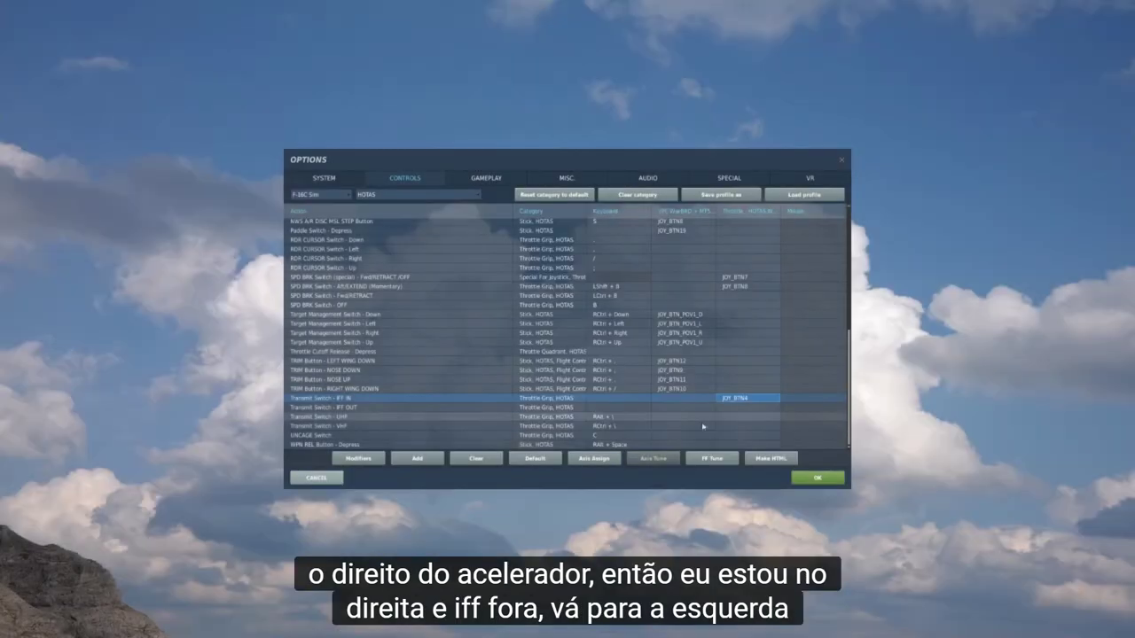
pyautogui.doubleClick(737, 408)
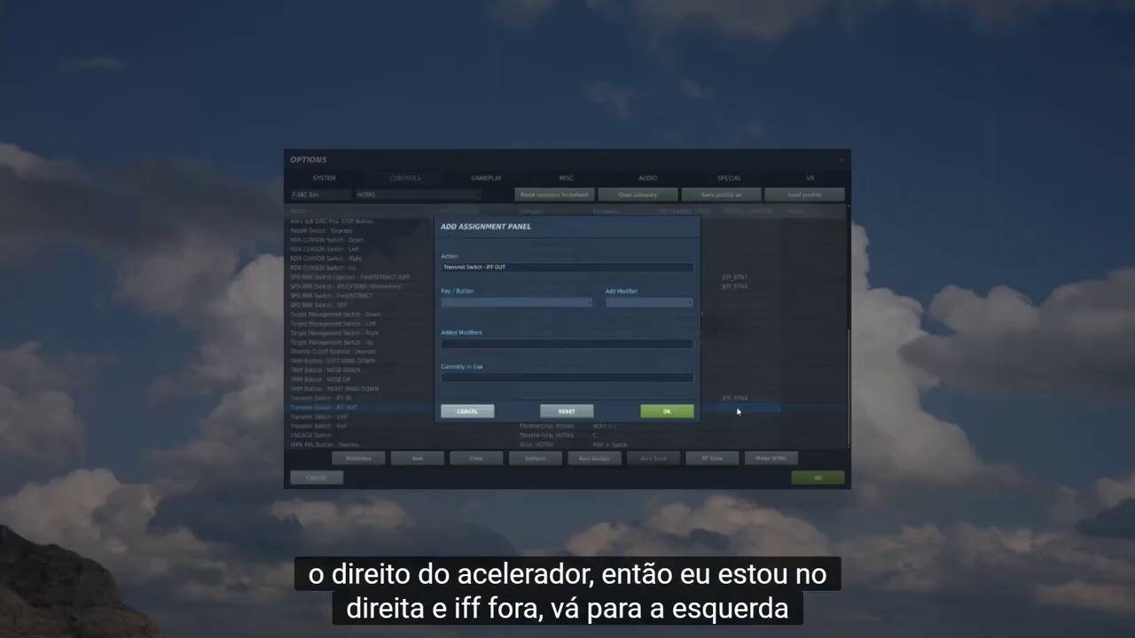
pyautogui.click(656, 411)
pyautogui.click(683, 418)
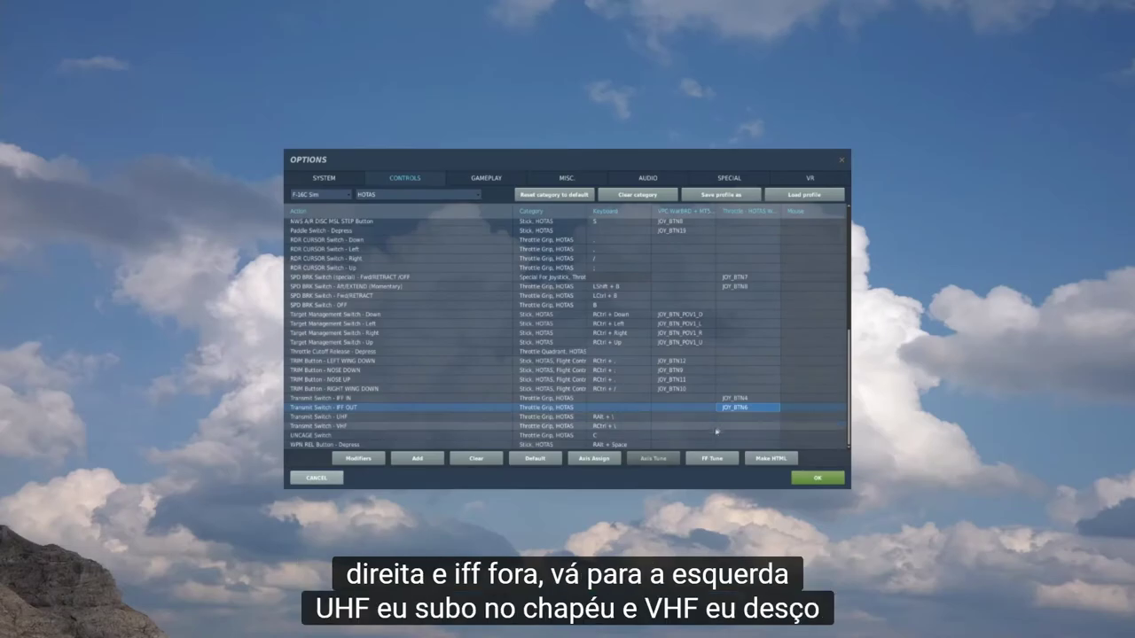
# Step: Assign the throttle's JOY_BTN3 to Transmit Switch - UHF and JOY_BTN5 to Transmit Switch - VHF
pyautogui.doubleClick(727, 416)
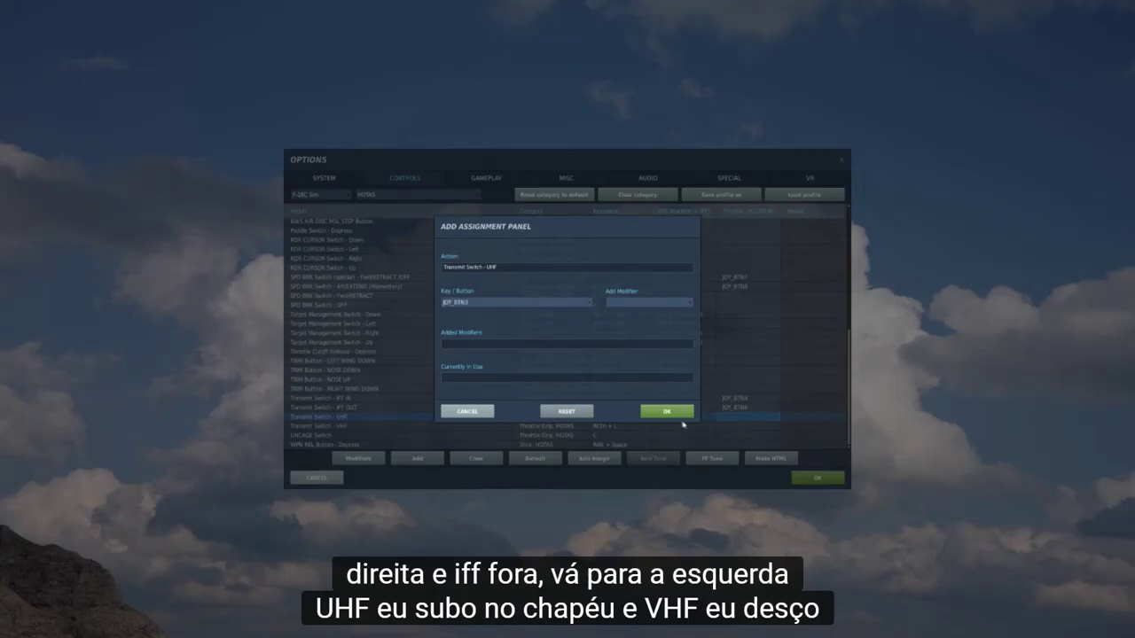
pyautogui.click(676, 412)
pyautogui.click(740, 427)
pyautogui.doubleClick(740, 429)
pyautogui.click(666, 409)
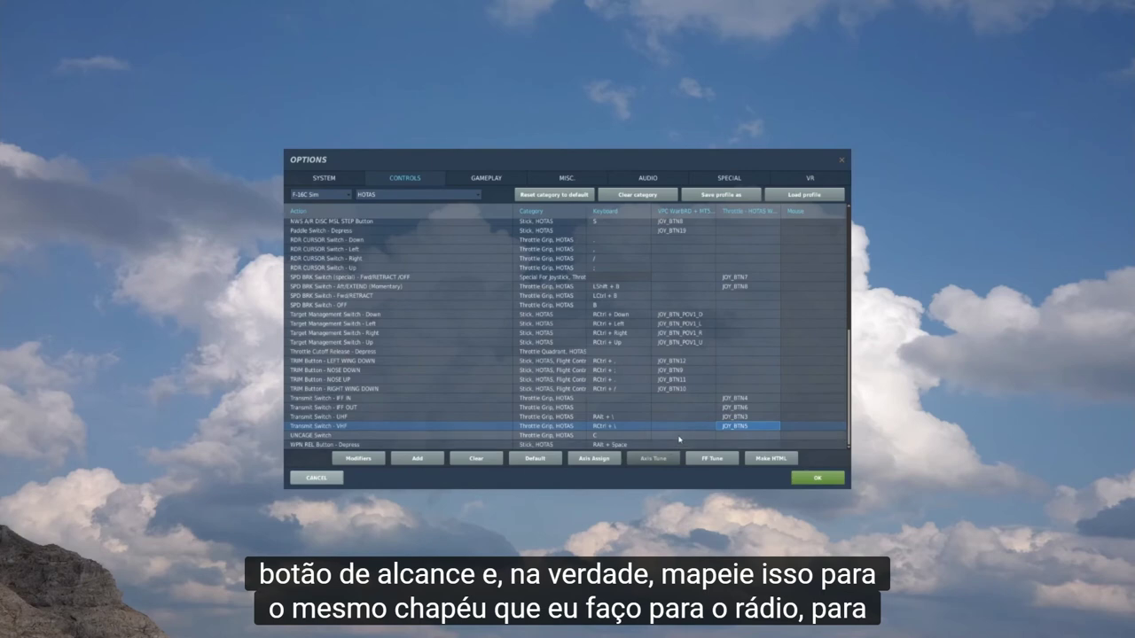
# Step: Assign the throttle's JOY_BTN2 to UNCAGE Switch and the stick's JOY_BTN3 to WPN REL Button - Depress
pyautogui.doubleClick(754, 435)
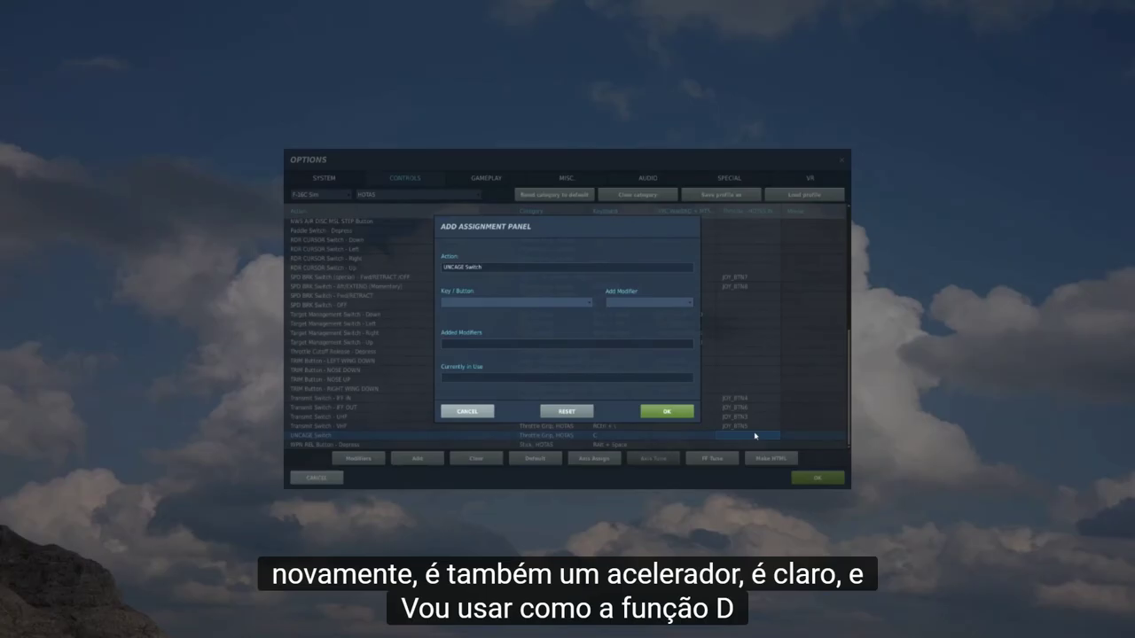
pyautogui.click(685, 417)
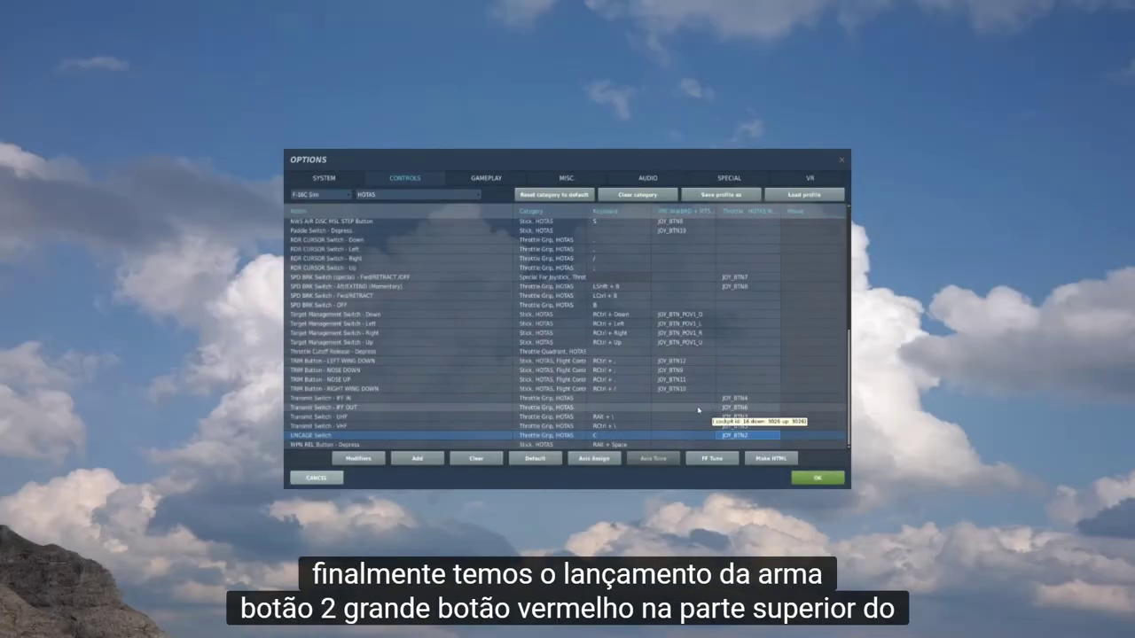
pyautogui.click(682, 445)
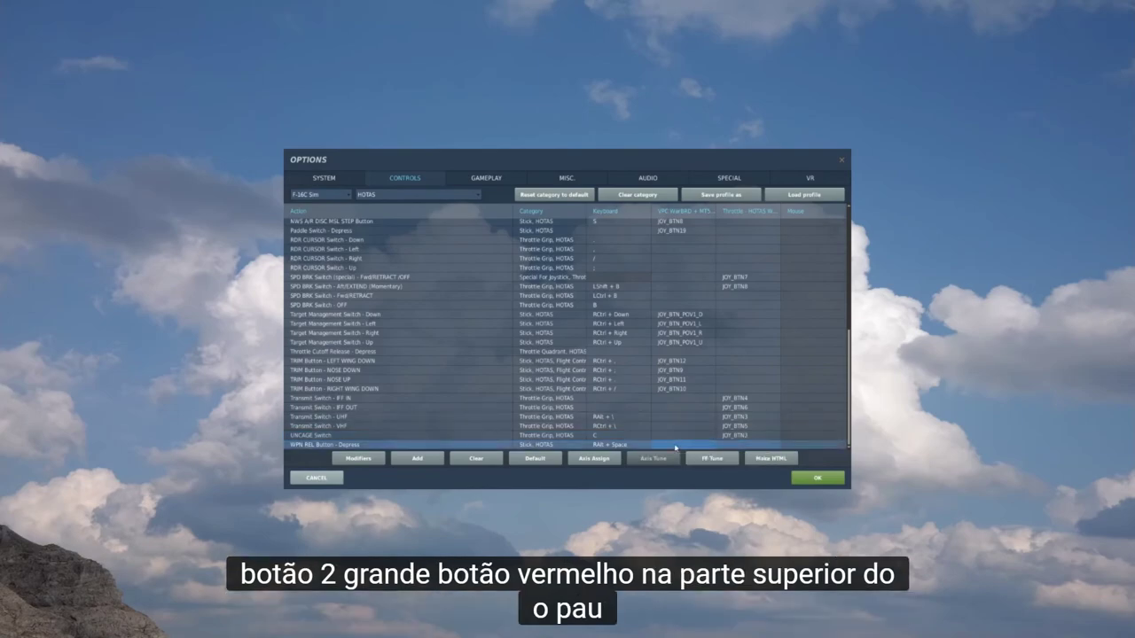
pyautogui.doubleClick(677, 446)
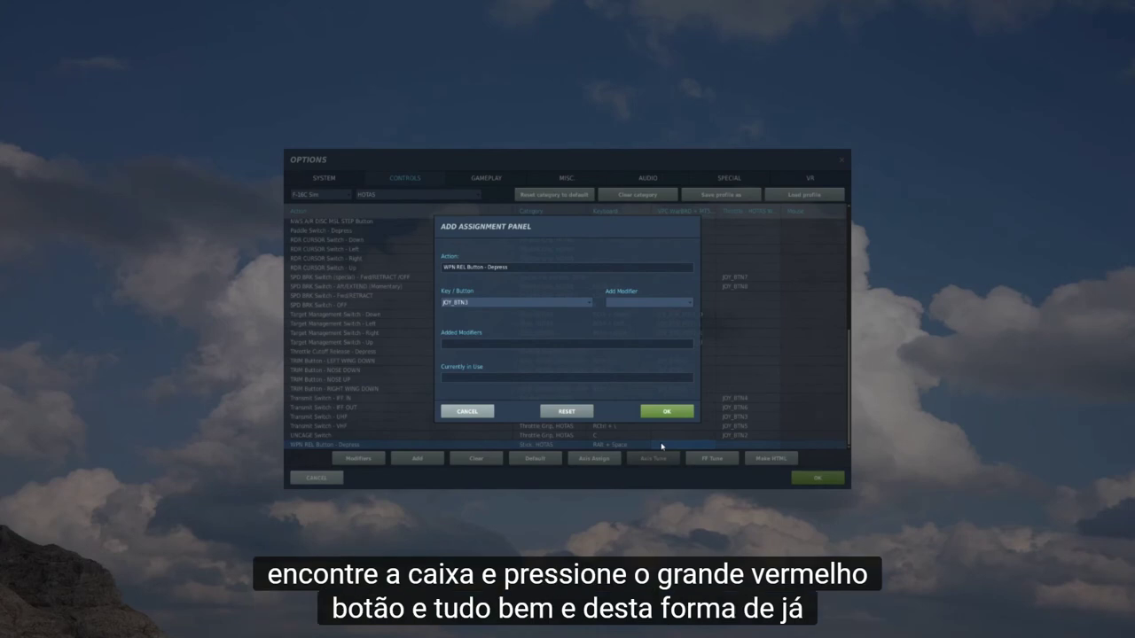
pyautogui.click(667, 412)
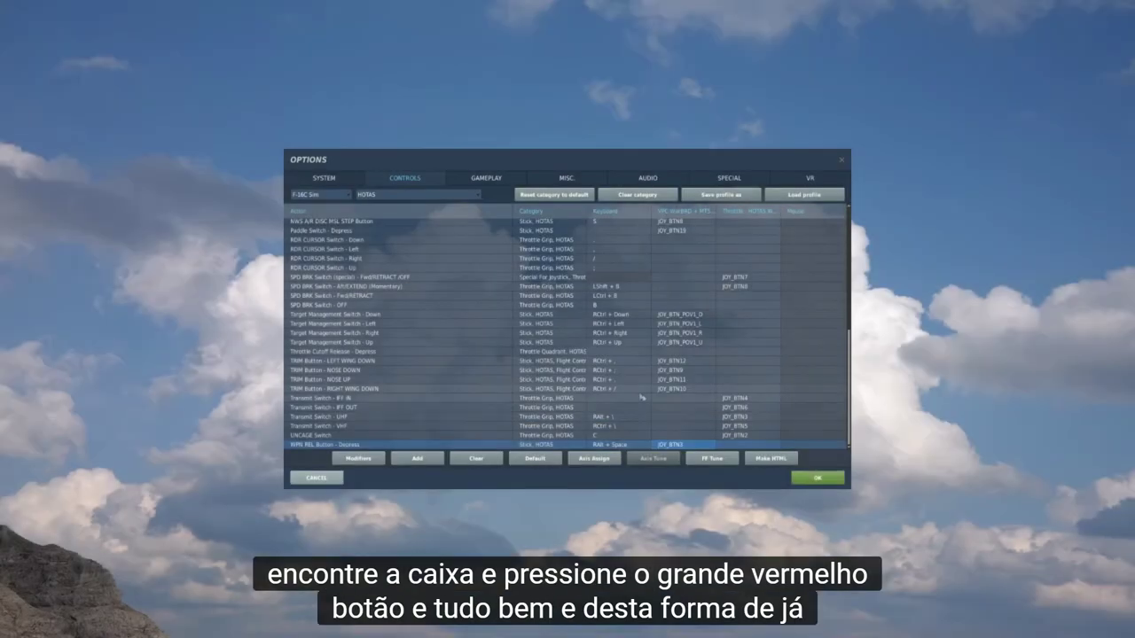
pyautogui.scroll(10, 632, 369)
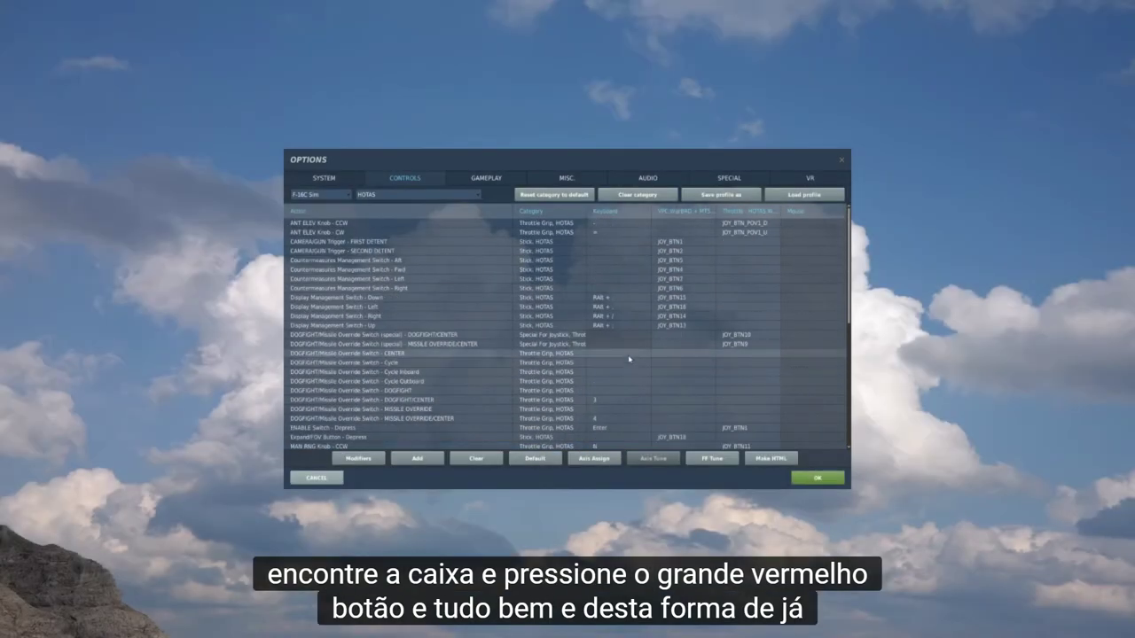